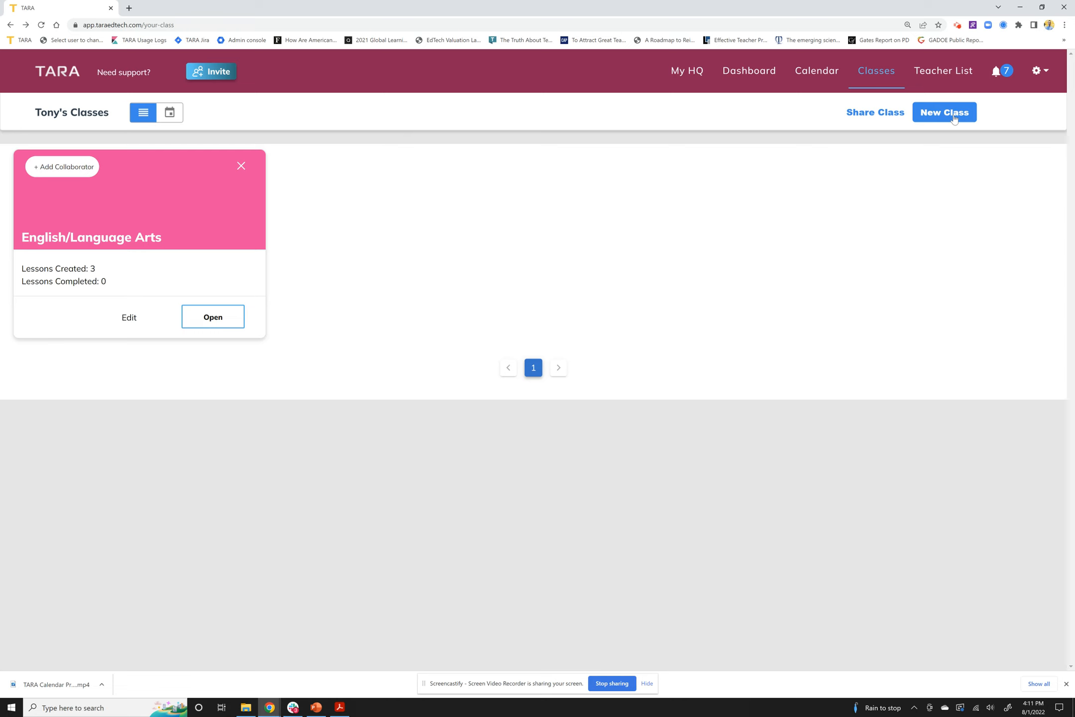
Create a new class named Math, add the co-teacher's e-mail as a collaborator, and save
click(954, 116)
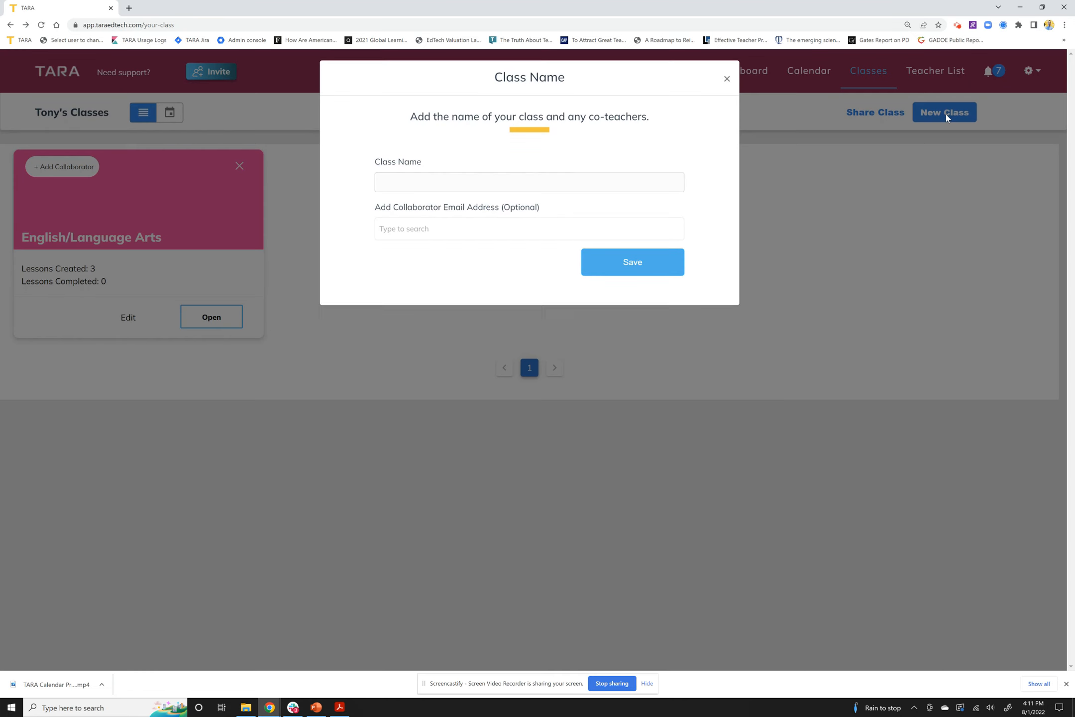
click(422, 186)
text(Math)
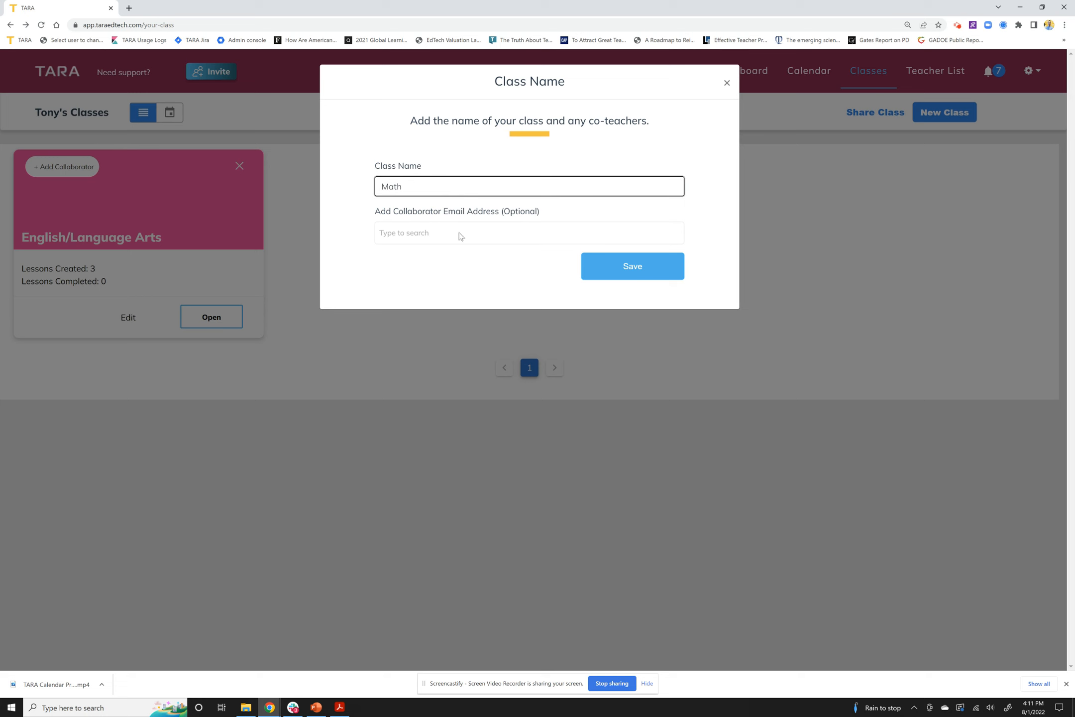
click(497, 242)
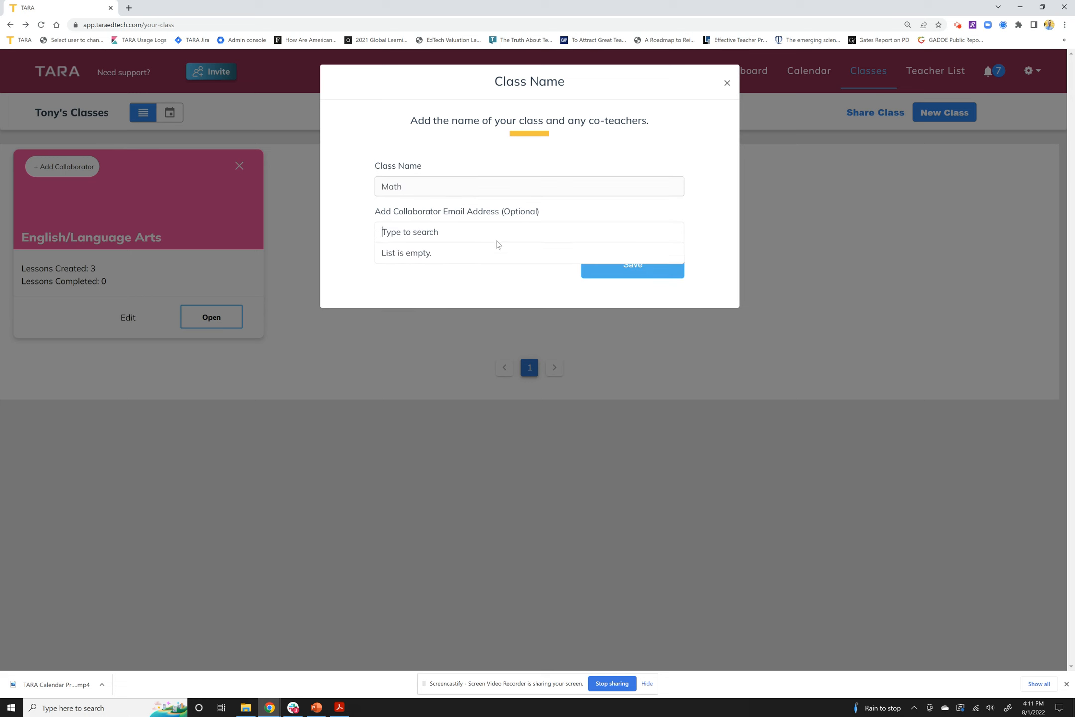
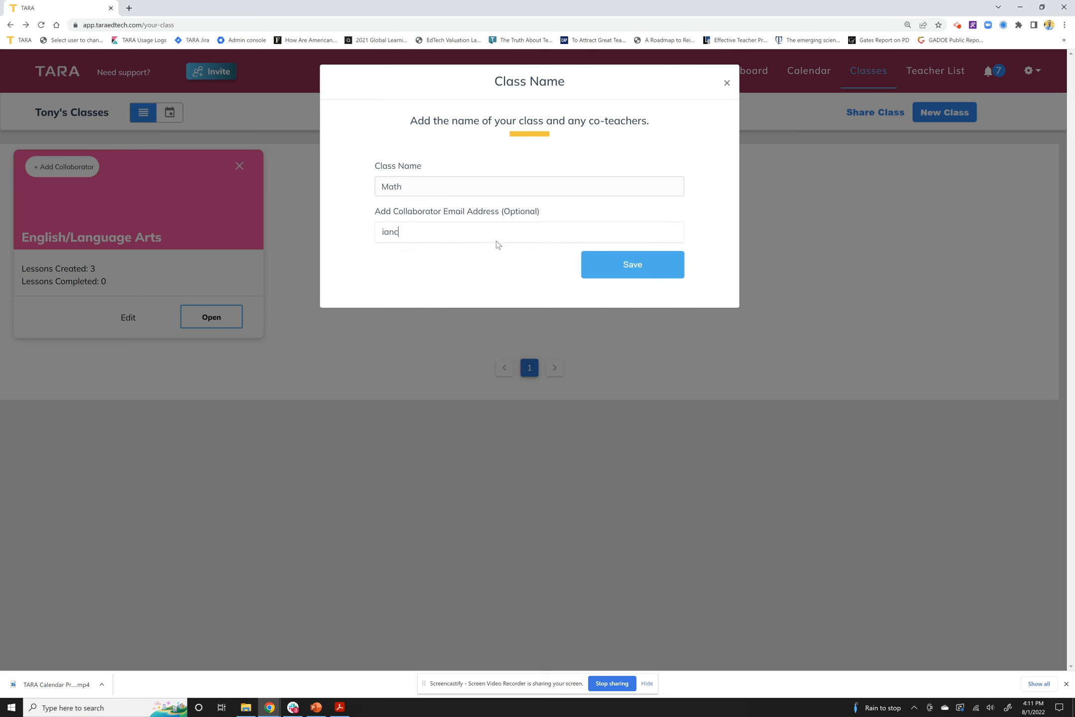
click(498, 254)
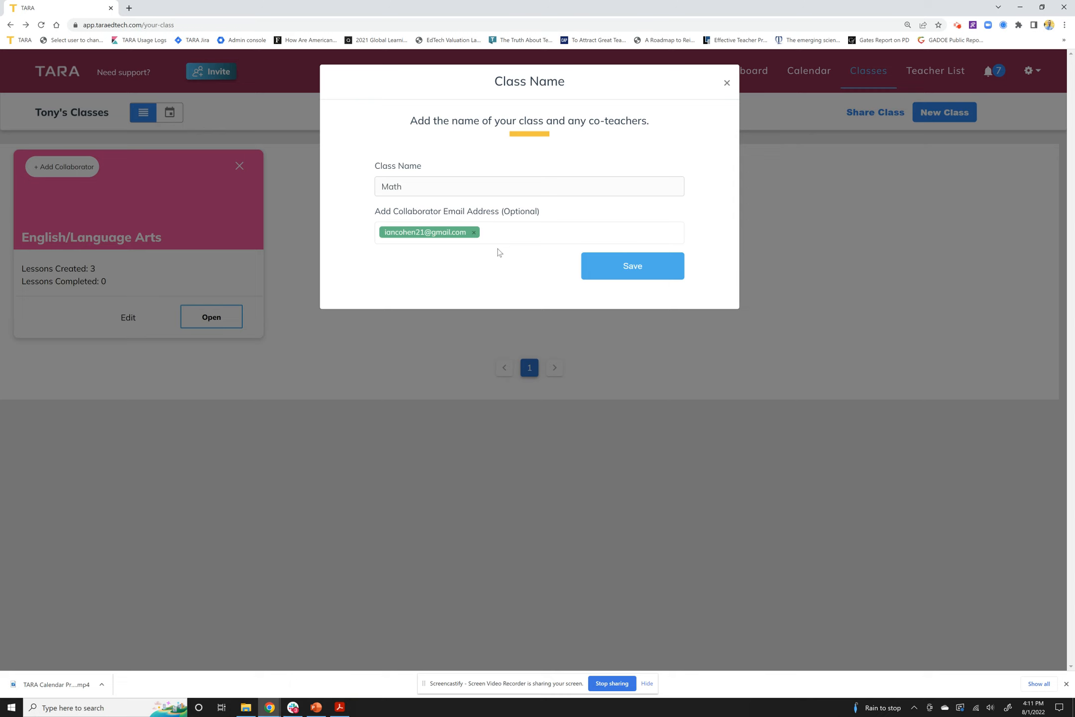
click(641, 268)
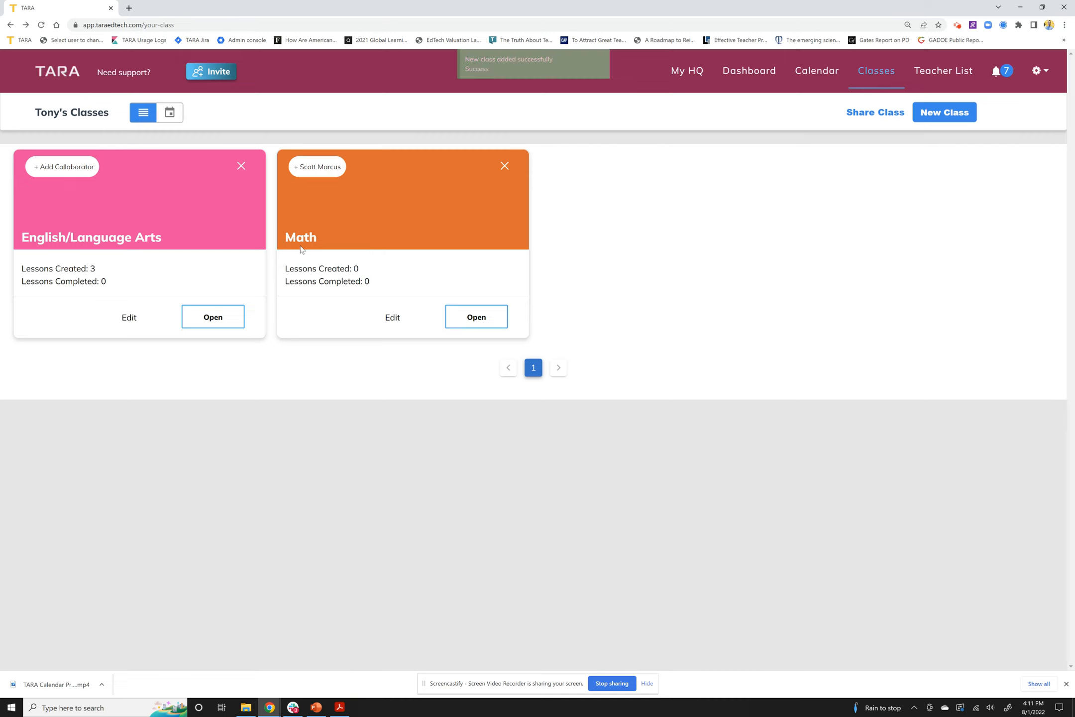
In the Math class, create a Unit 1 folder, skipping lessons and files for now
click(468, 324)
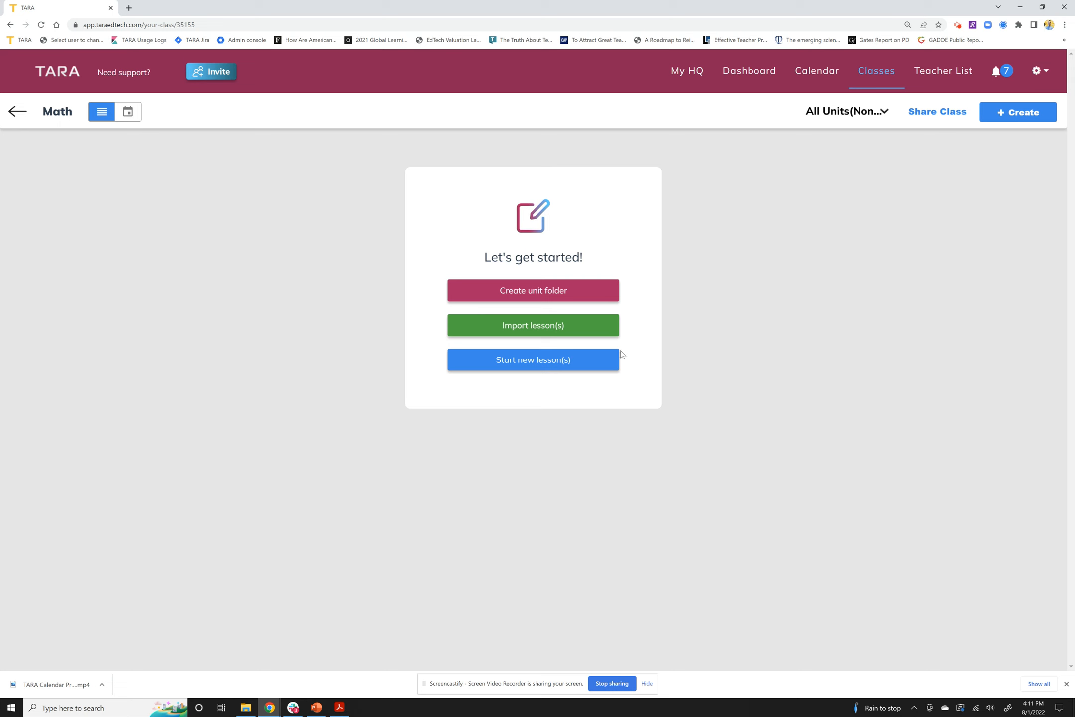
click(534, 292)
click(548, 202)
text(Unit 1)
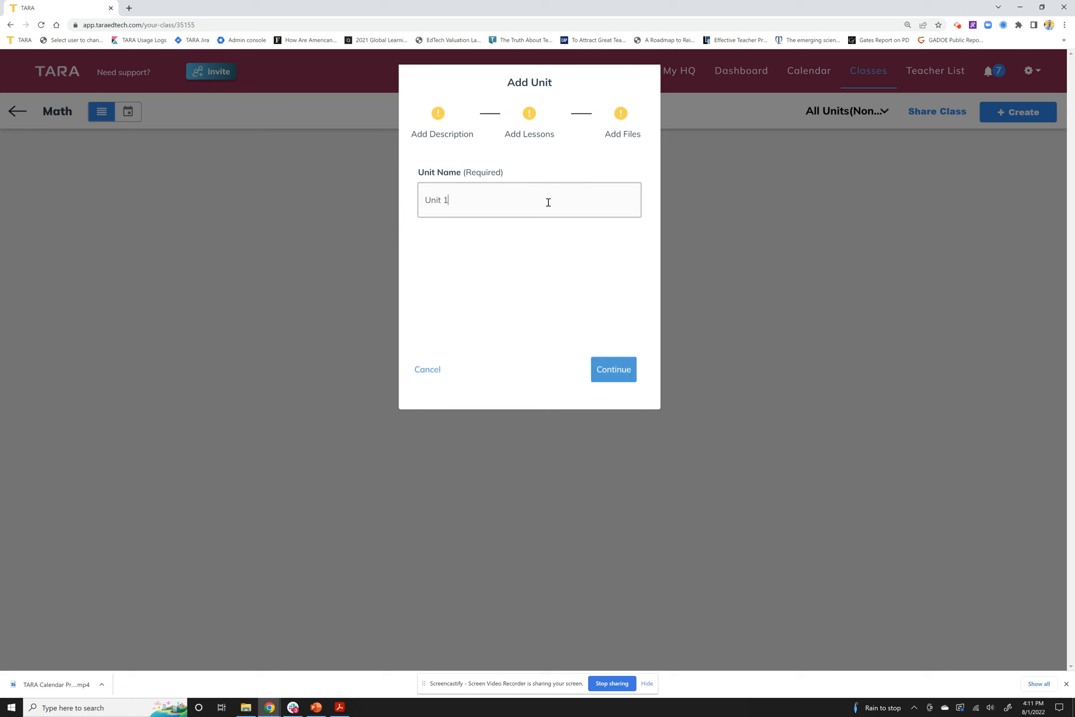
click(600, 369)
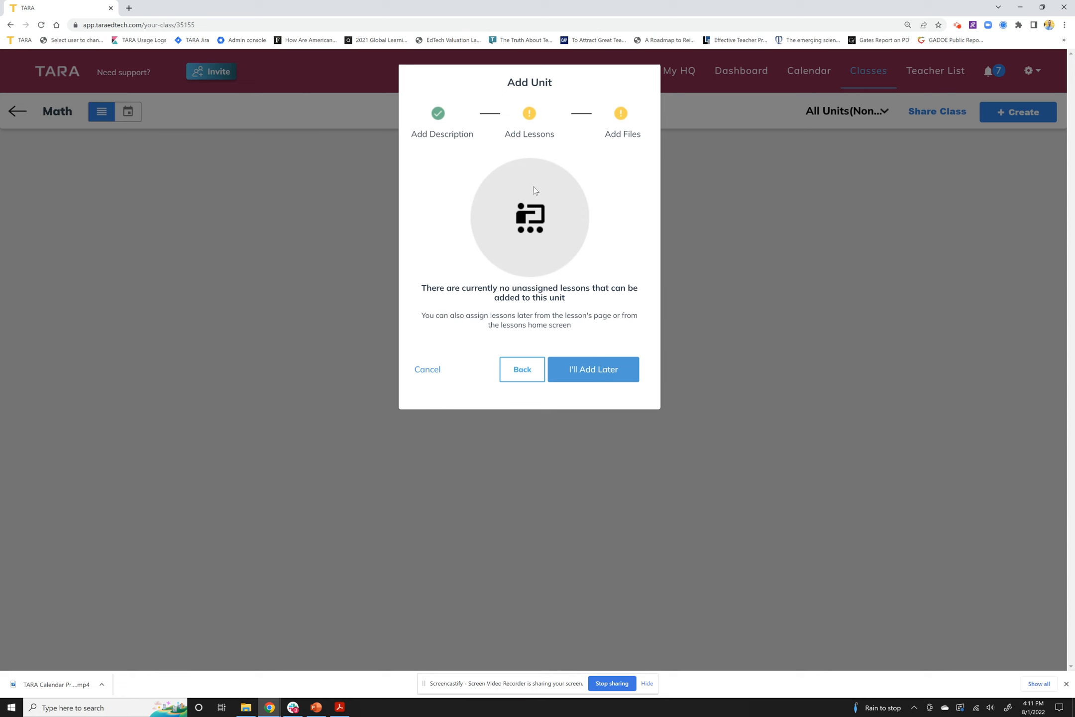
click(612, 369)
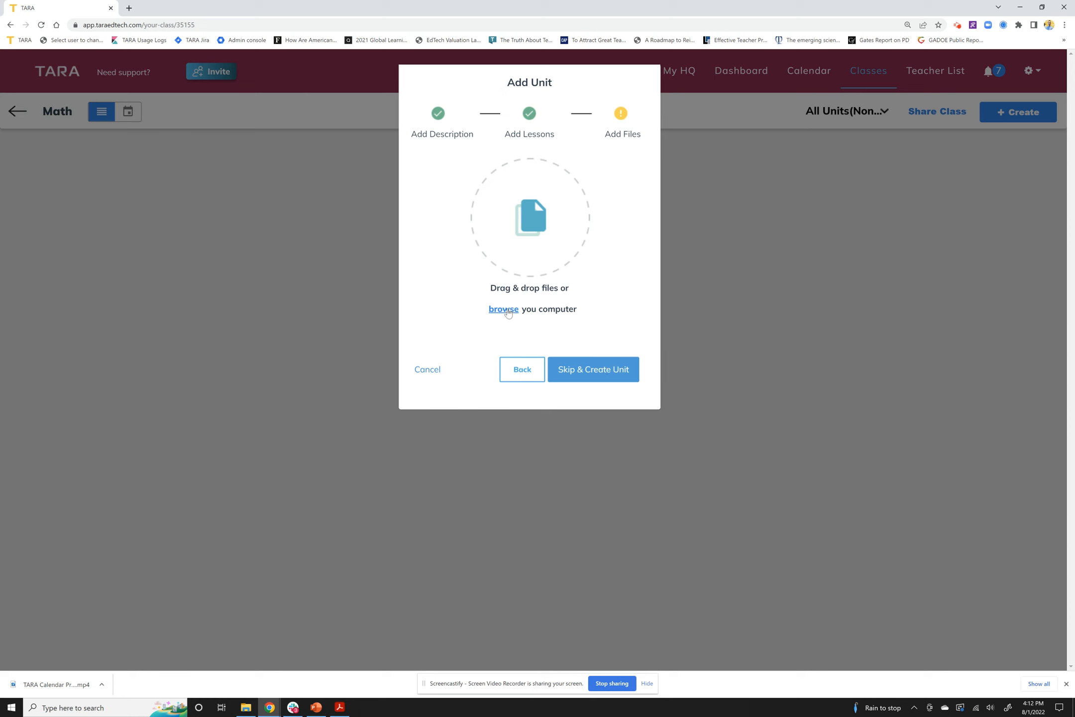
click(566, 374)
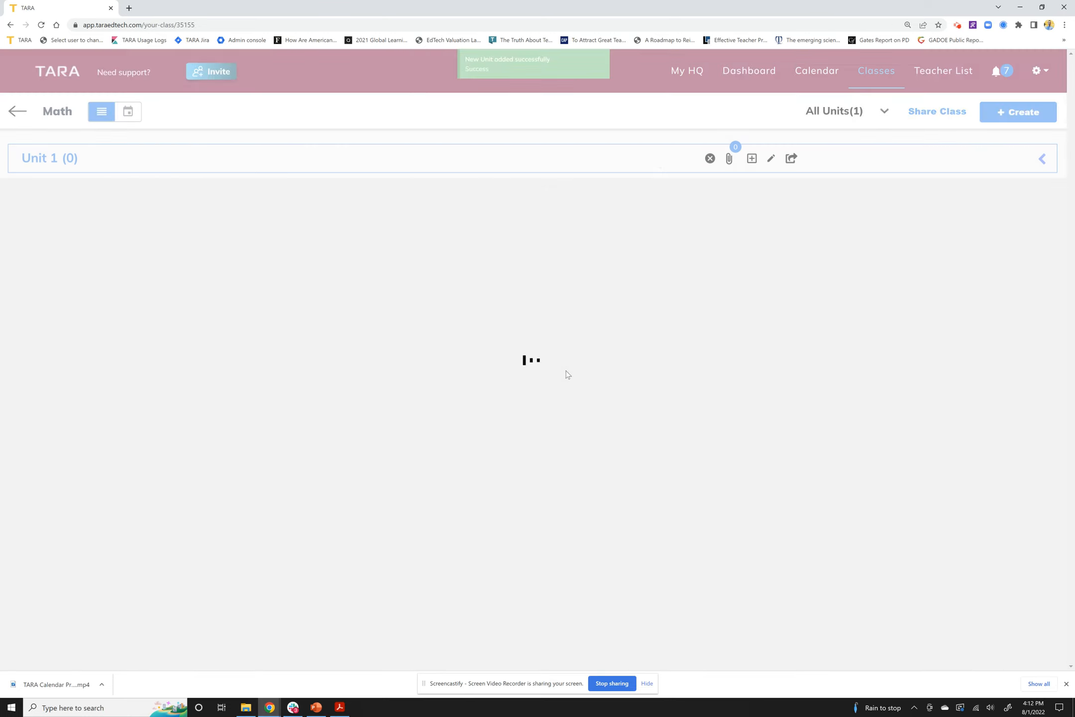
Collapse the Unit 1 folder and bring up the + Create options
click(1041, 161)
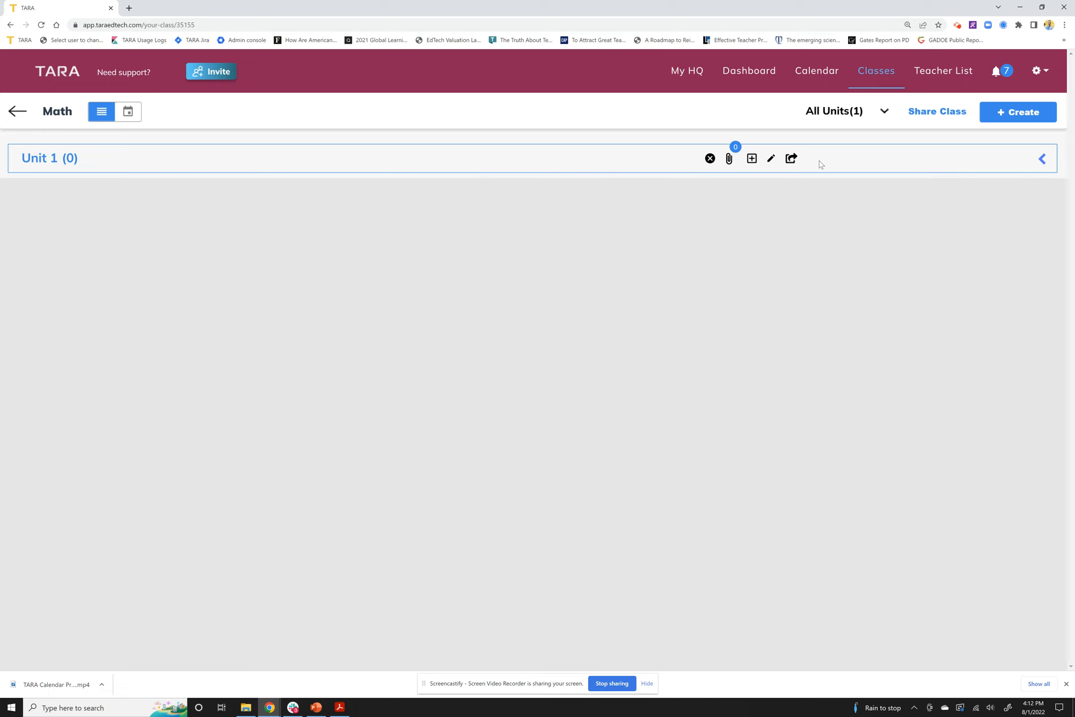
click(1040, 162)
click(1039, 161)
click(1034, 117)
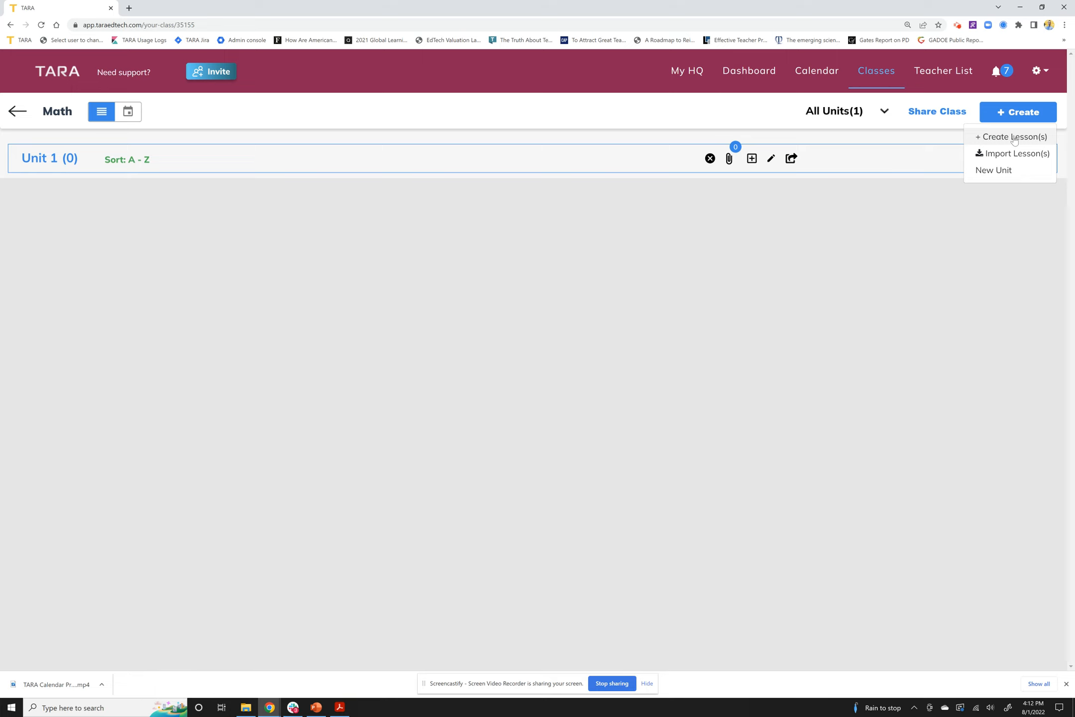
Start a new lesson titled Weekly Plan and assign it to Unit 1
click(1023, 138)
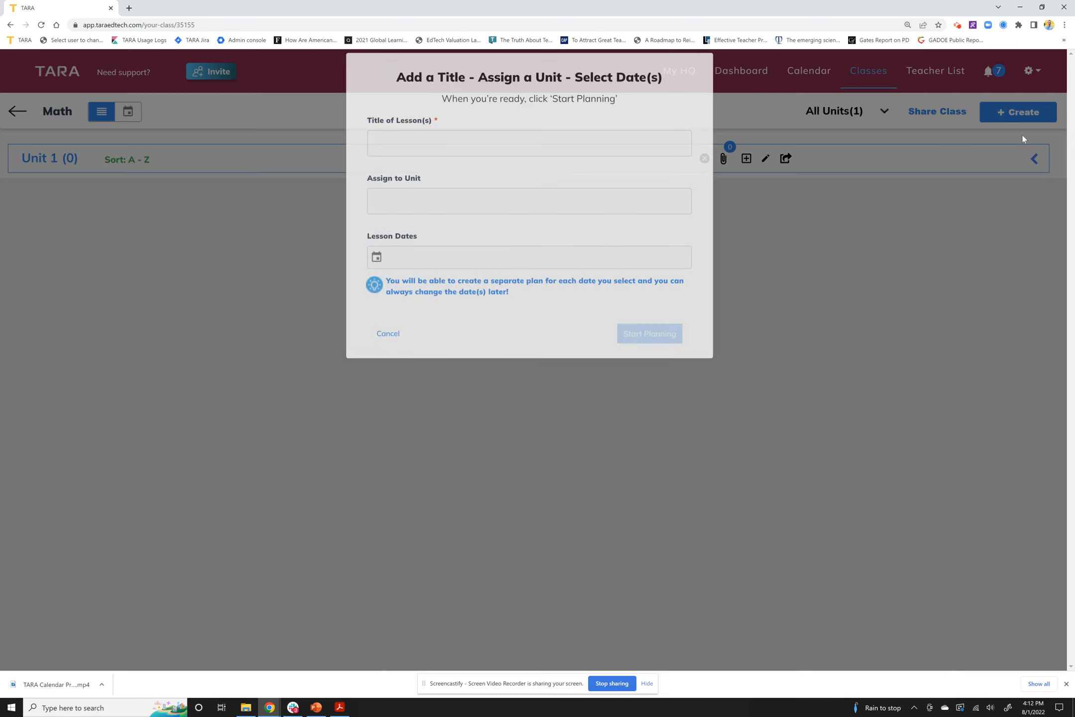
click(427, 164)
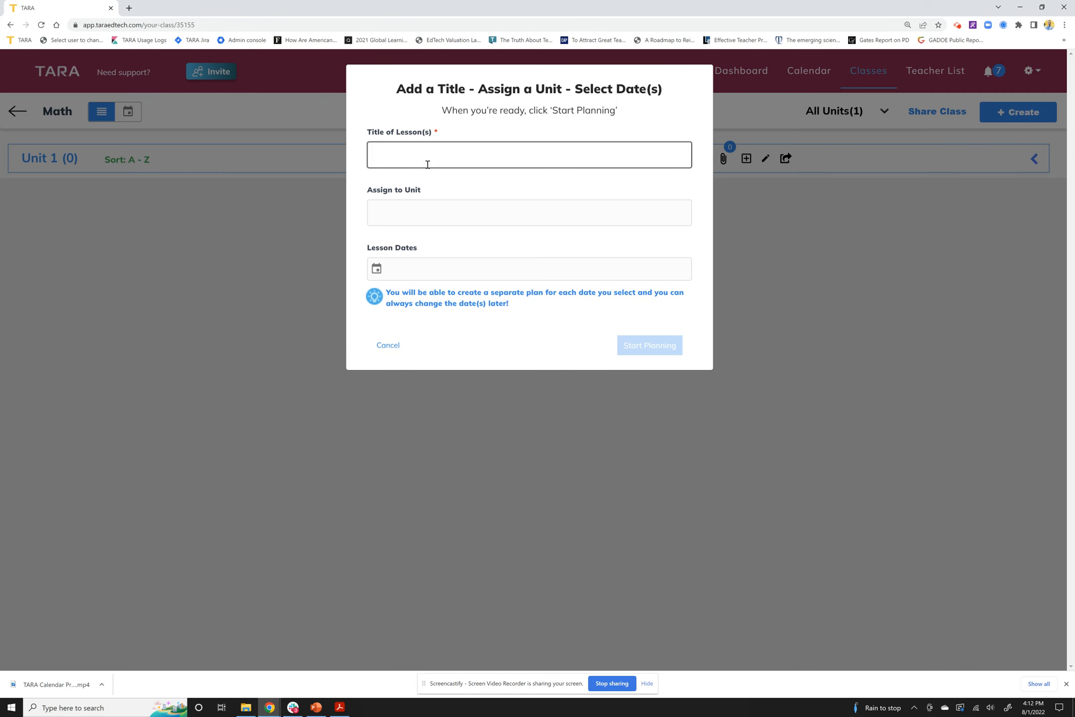
text(Weekly Plan)
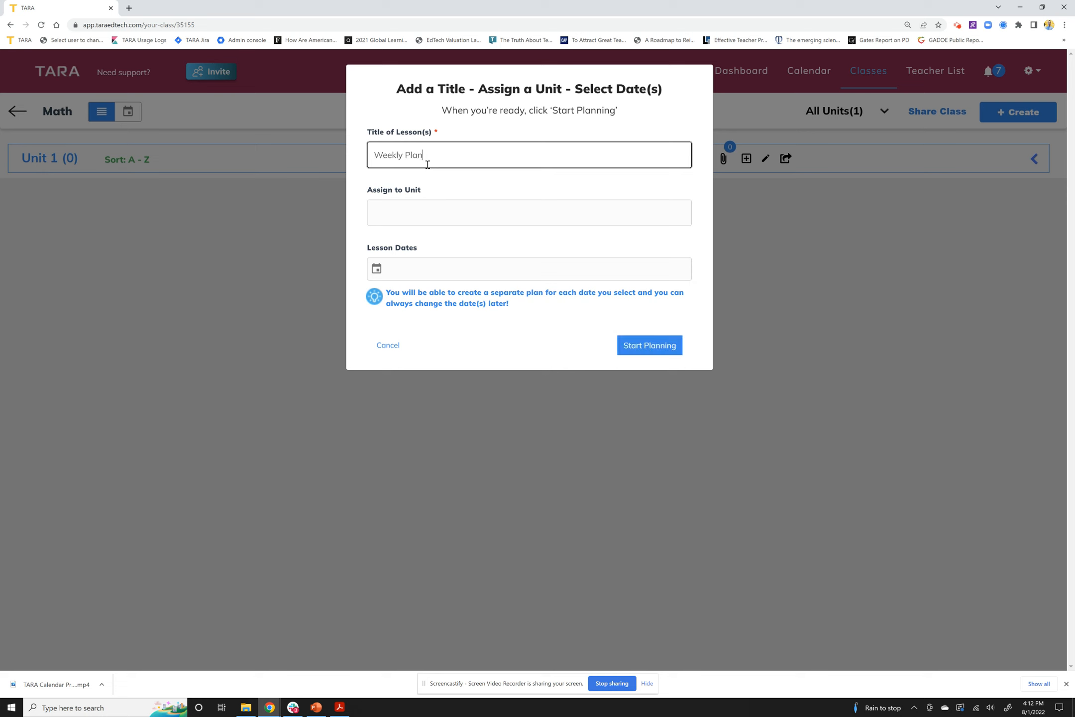
click(429, 214)
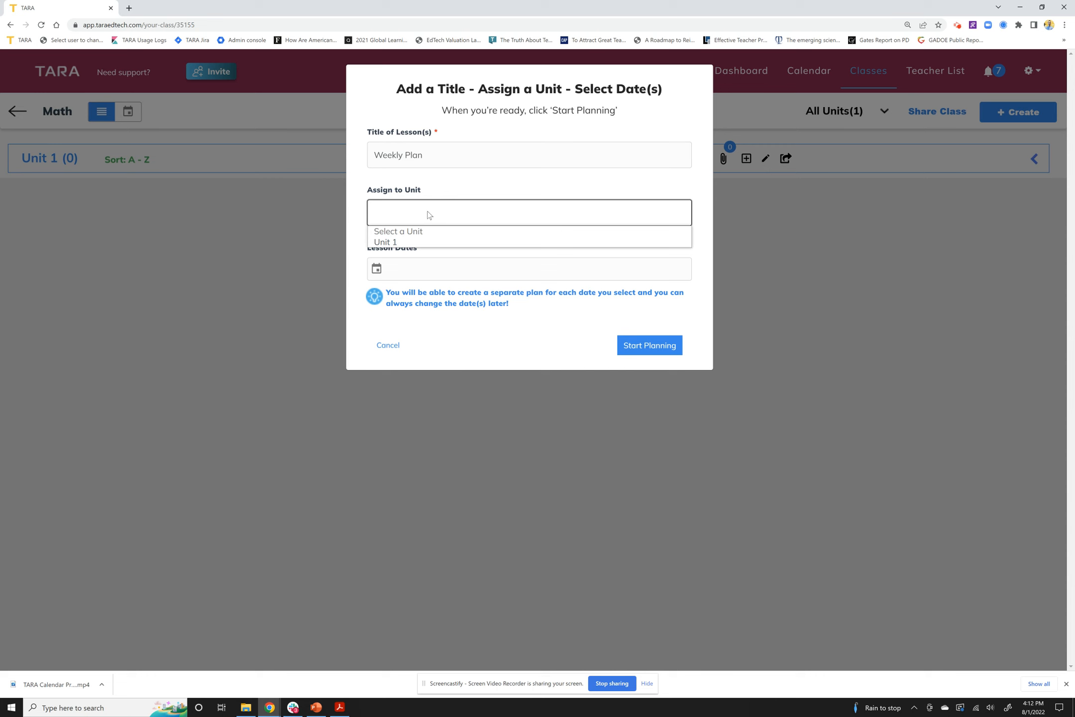
click(400, 242)
Give the lesson dates August 8 through 12, then begin planning it
click(377, 270)
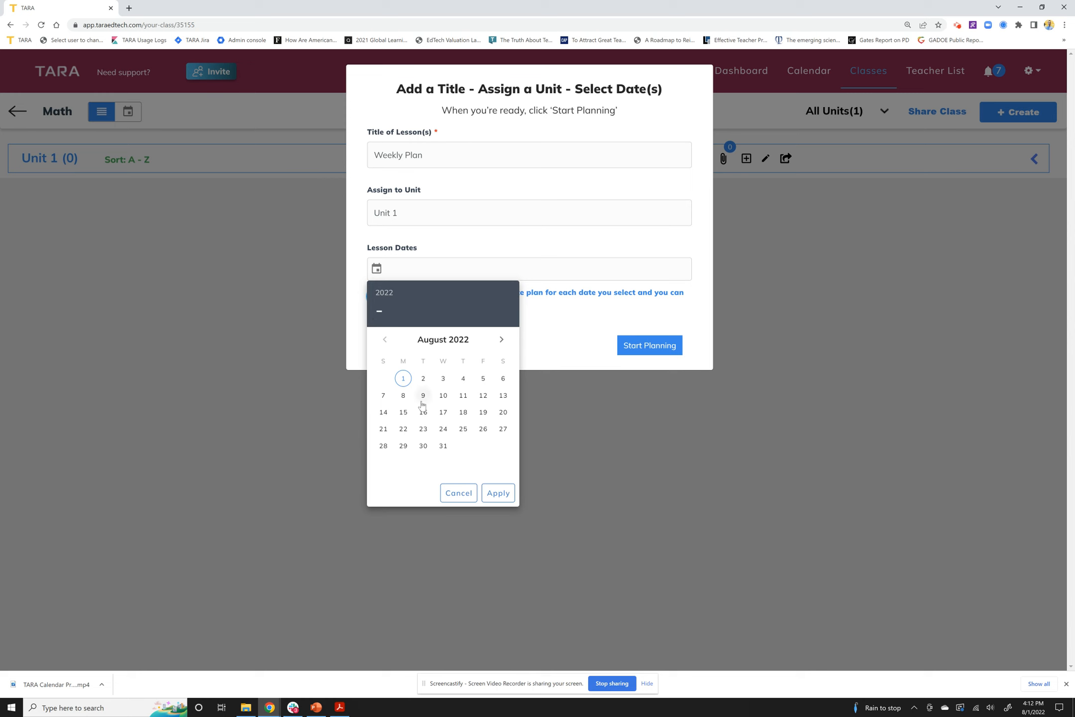
click(403, 399)
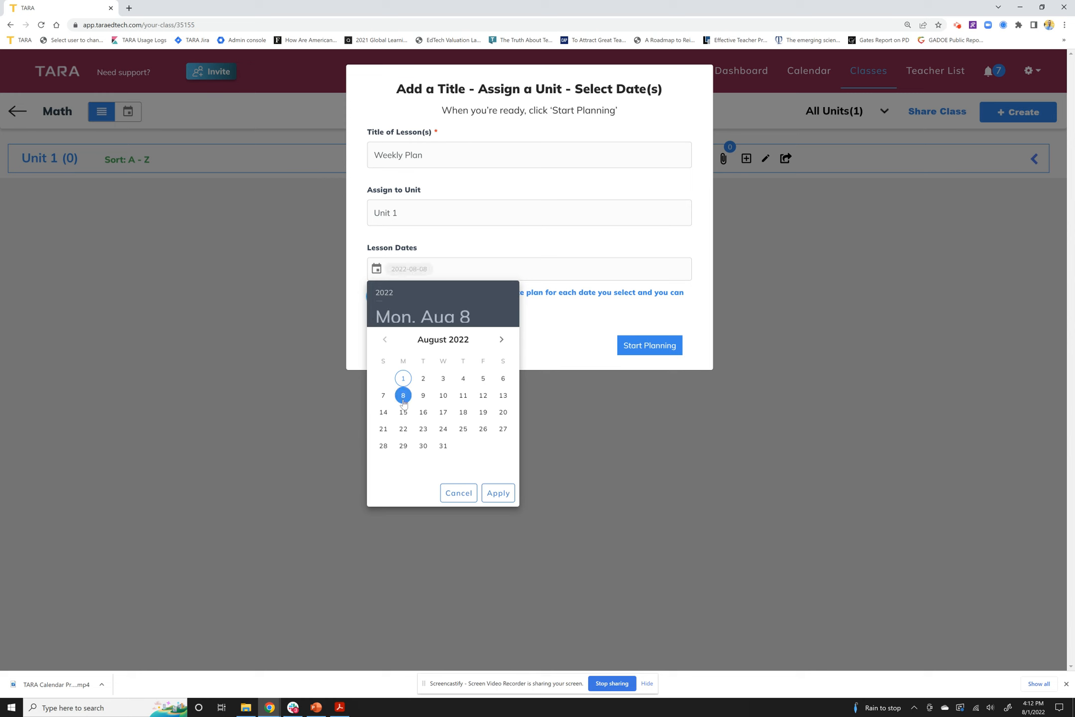
click(423, 397)
click(442, 396)
click(463, 397)
click(484, 397)
click(498, 493)
click(648, 351)
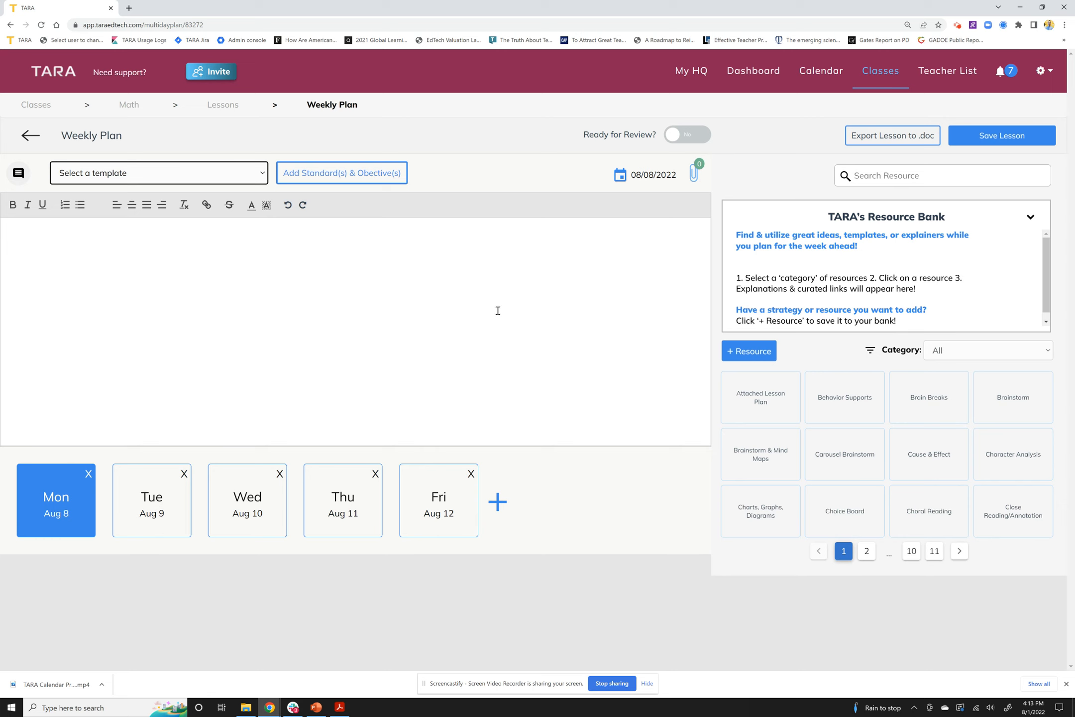
click(162, 253)
text(Type odetails)
click(164, 503)
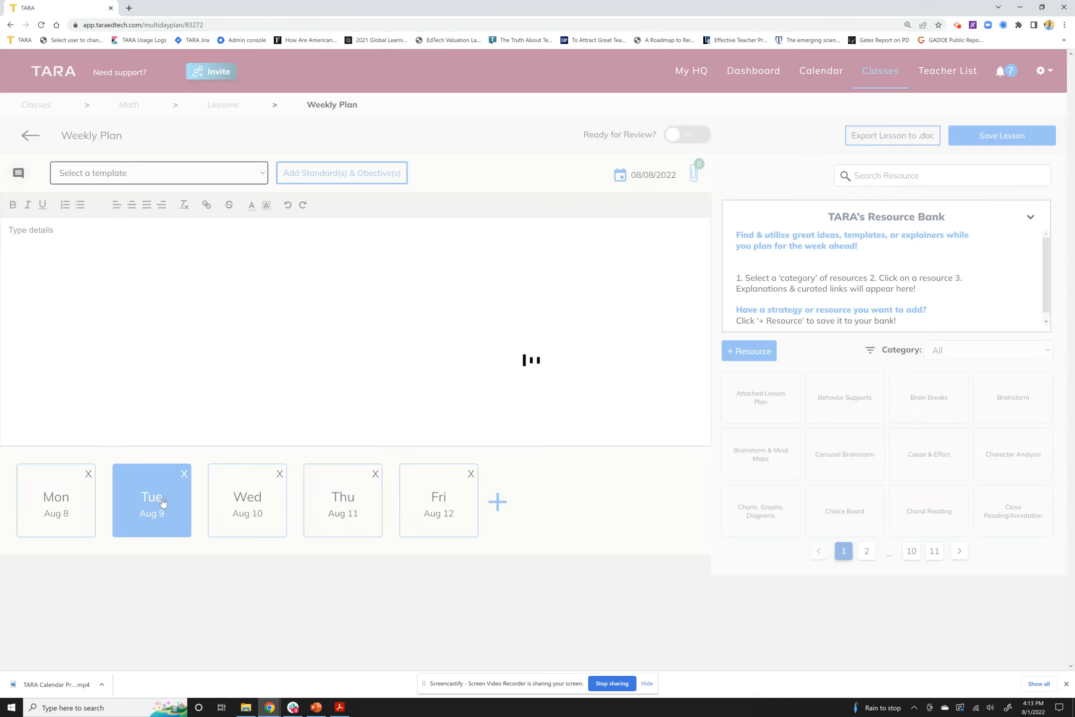
click(32, 498)
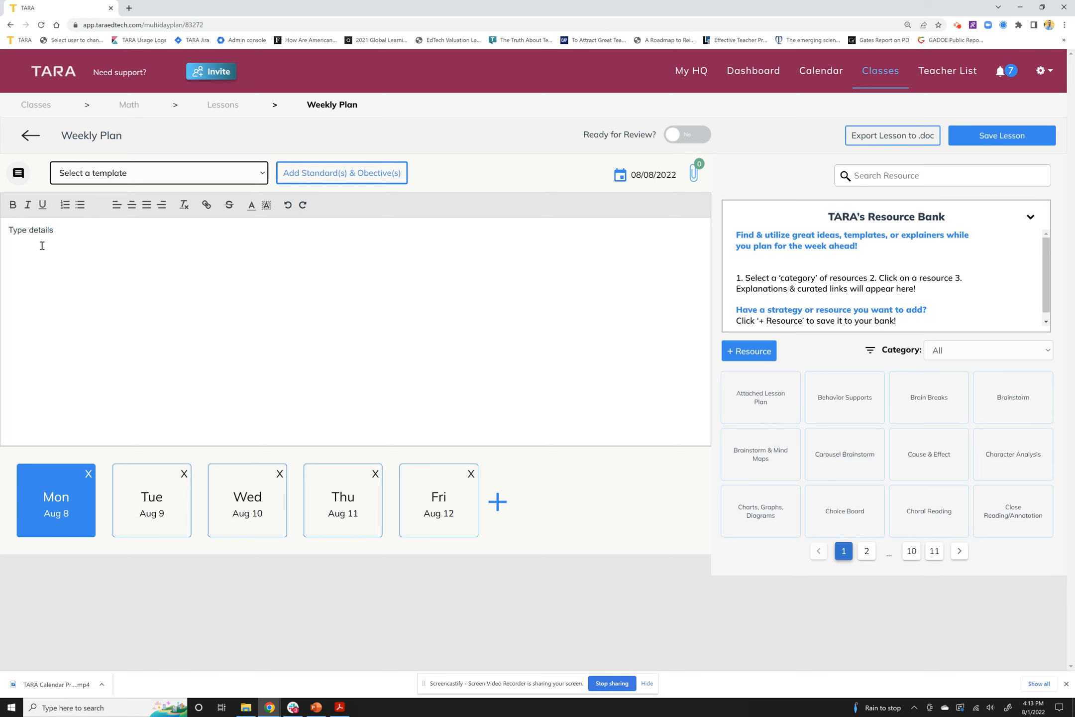
click(258, 502)
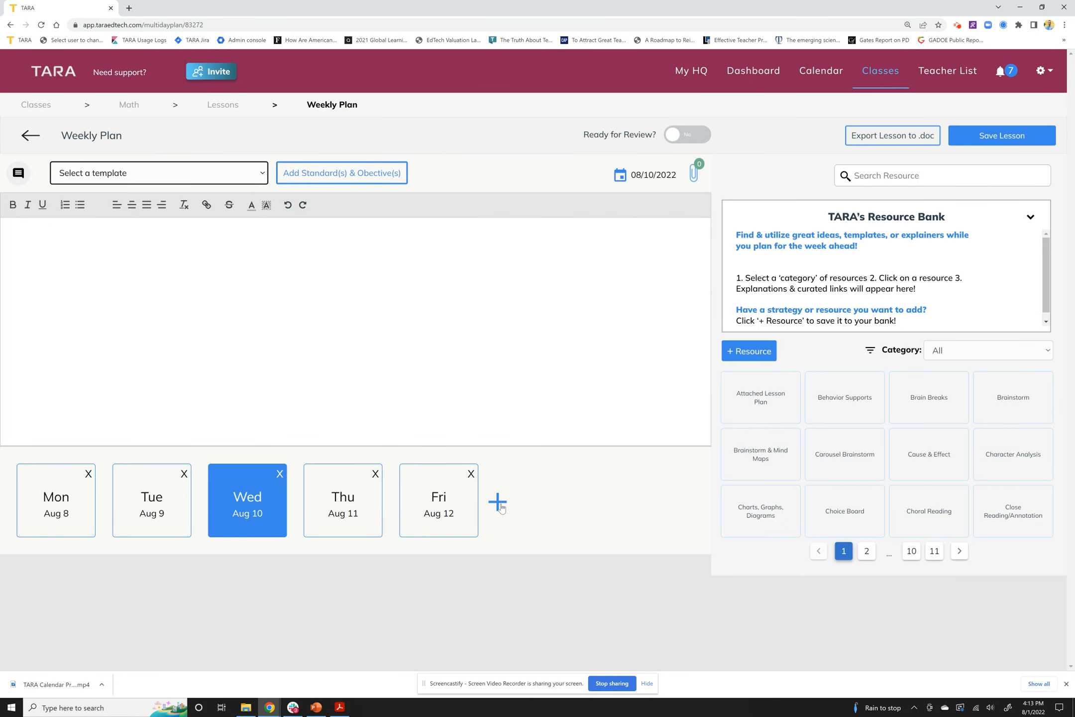
click(69, 517)
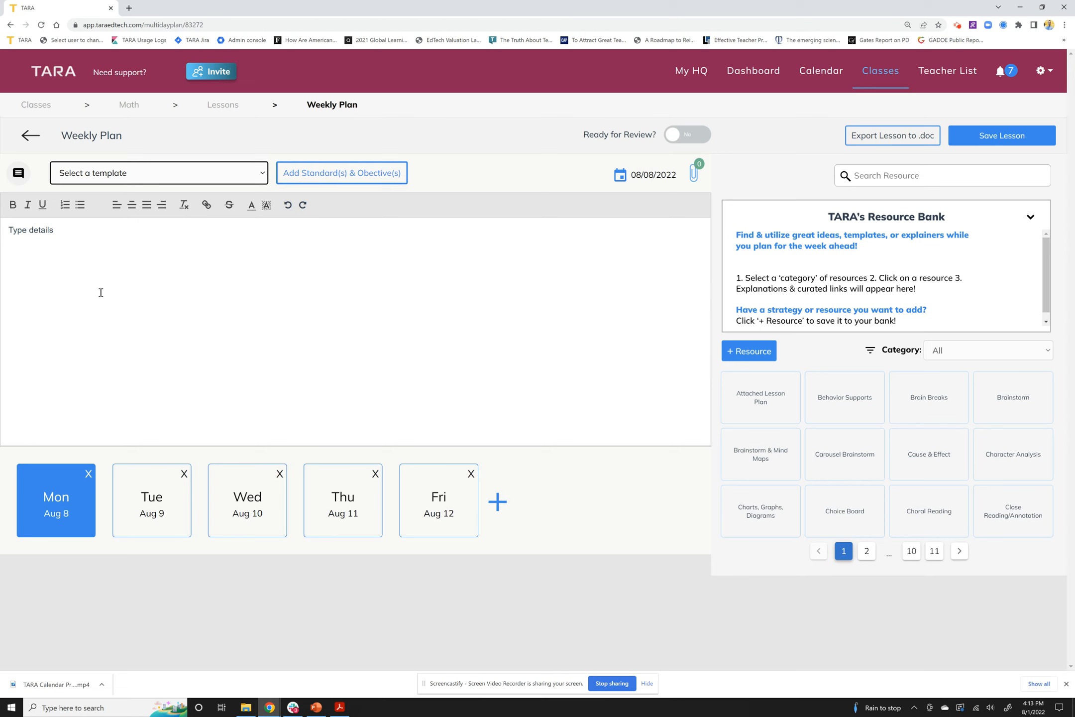
click(78, 255)
click(21, 174)
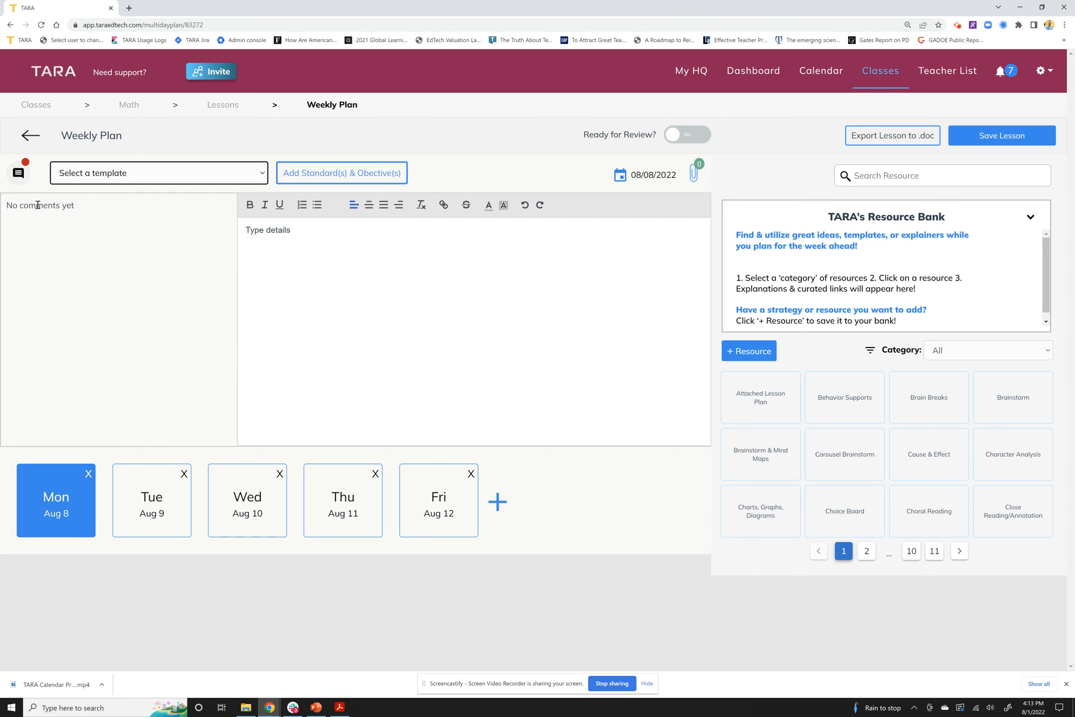
click(22, 175)
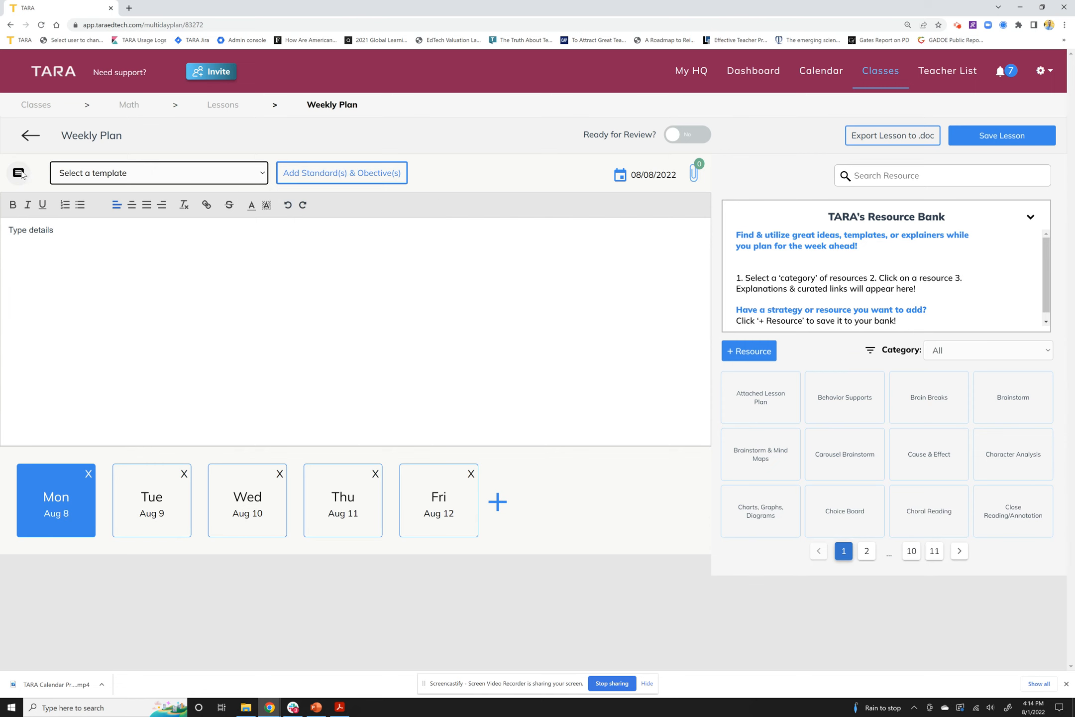
Switch Monday's lesson to the Gradual Release Template
click(90, 185)
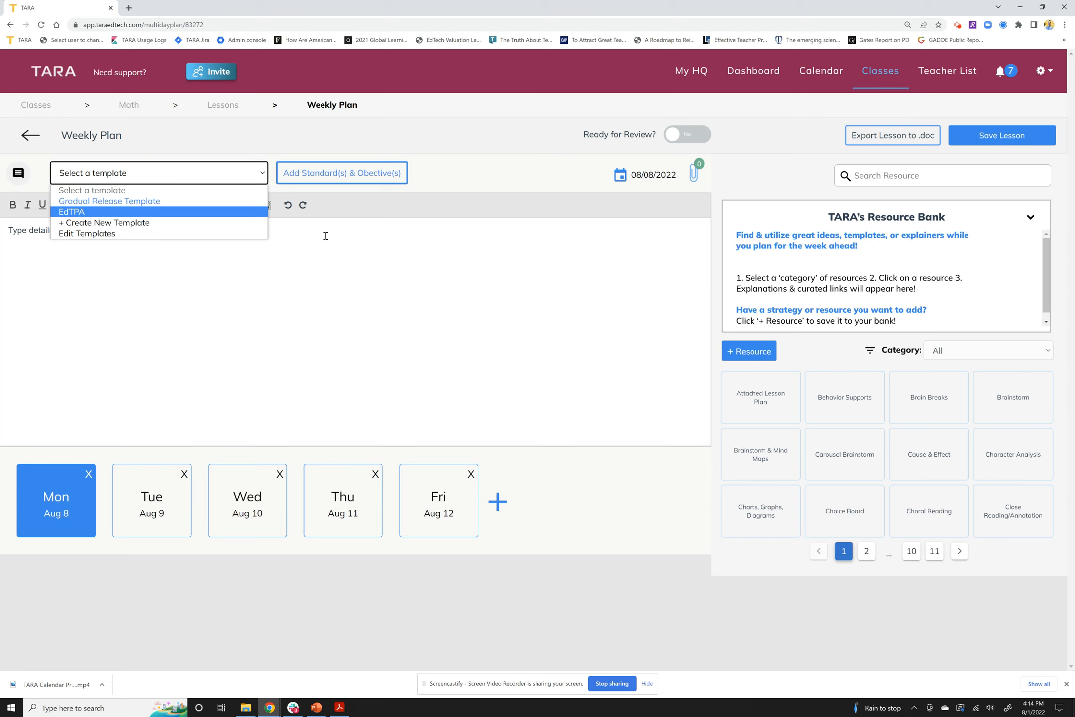
click(89, 202)
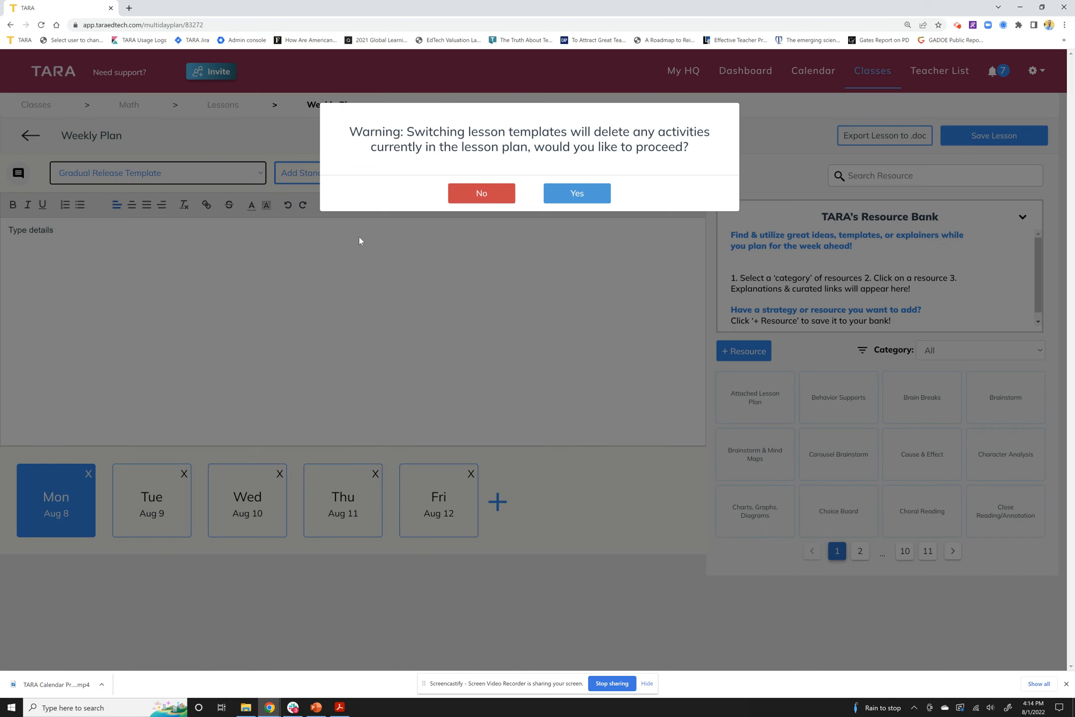
click(576, 194)
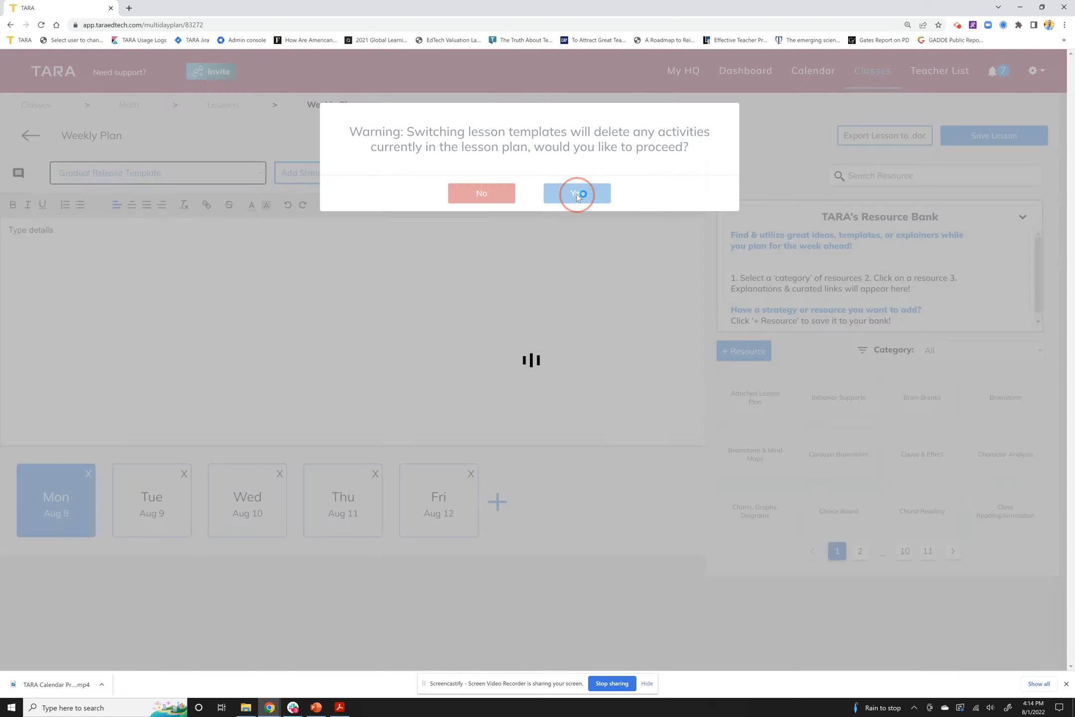
Scroll through the template's sections down to Exit Ticket, then show the template list
scroll(84, 265, down, 2)
scroll(65, 324, down, 5)
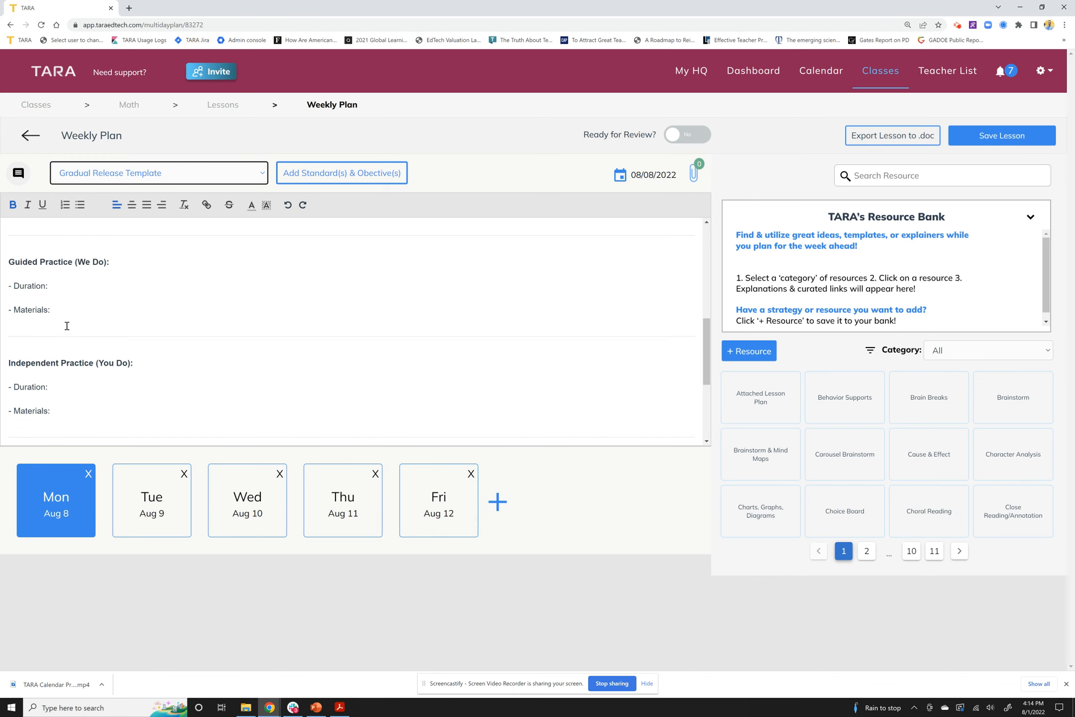
scroll(103, 273, up, 2)
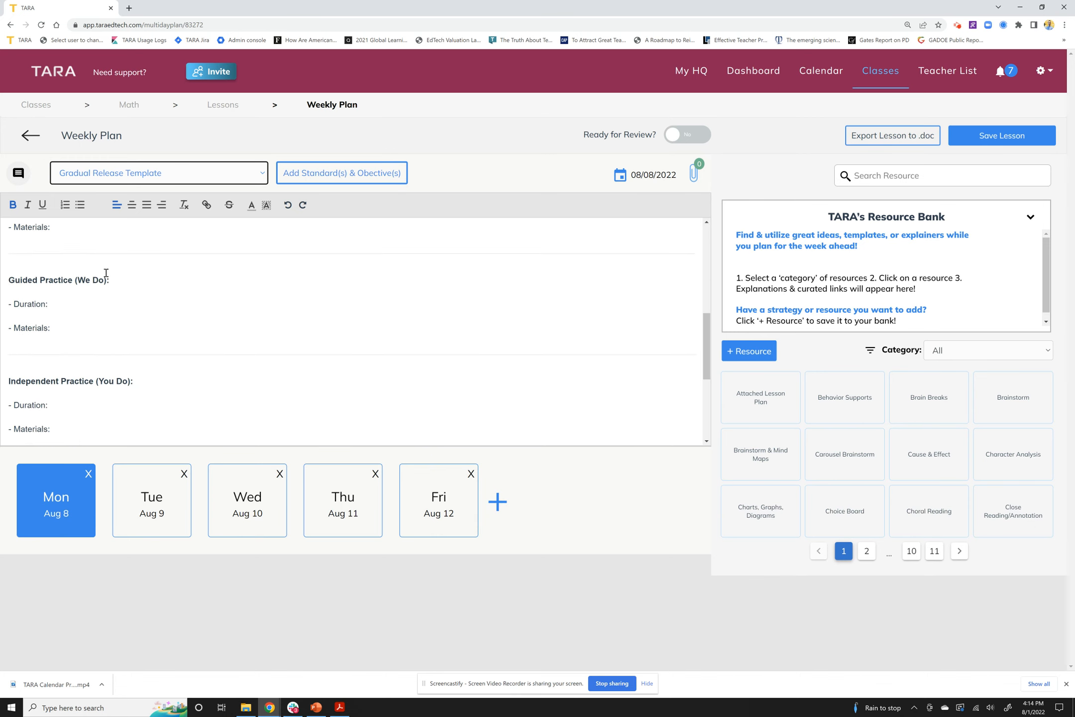
scroll(102, 294, down, 1)
scroll(100, 333, down, 2)
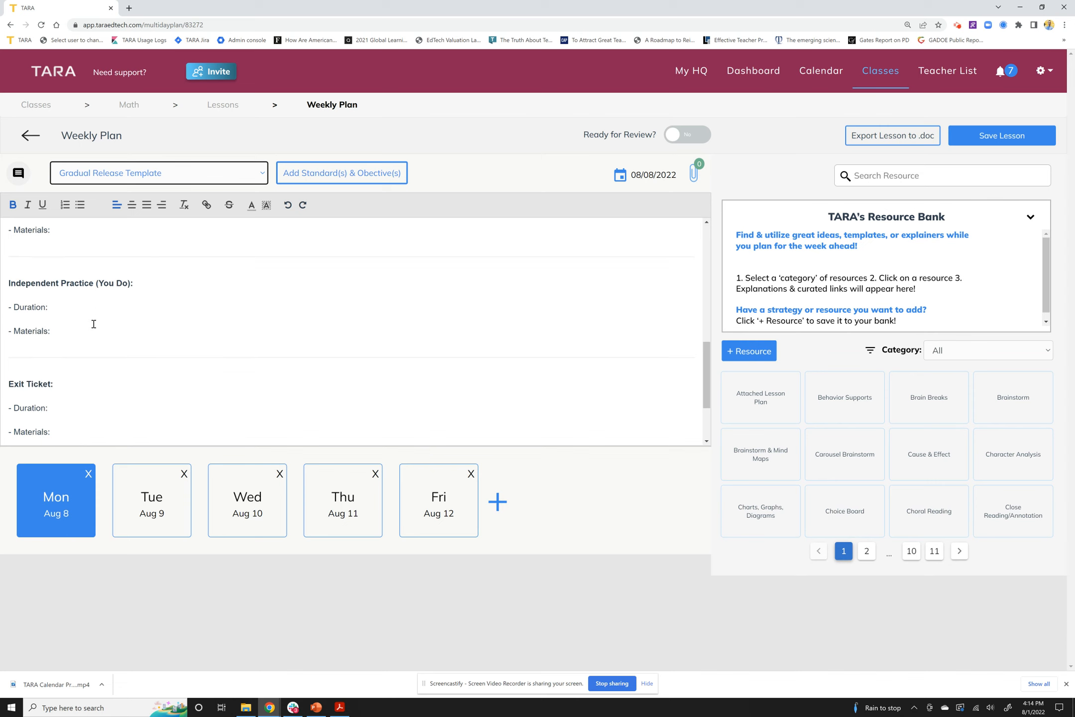
click(95, 350)
scroll(95, 349, up, 10)
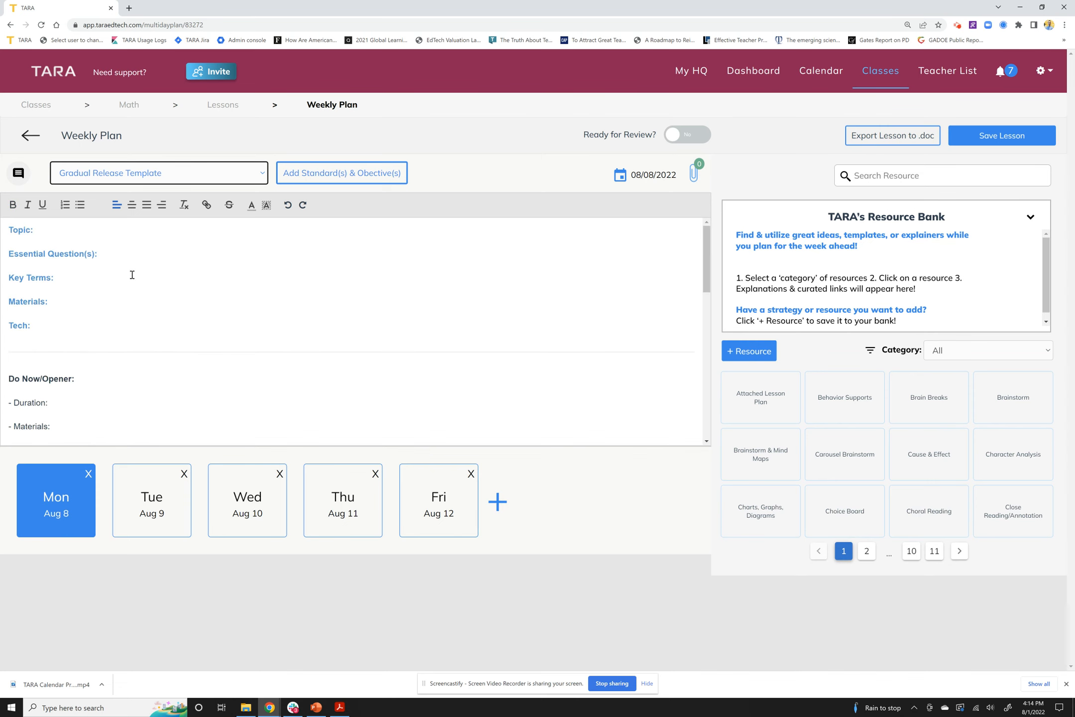
click(161, 178)
click(120, 223)
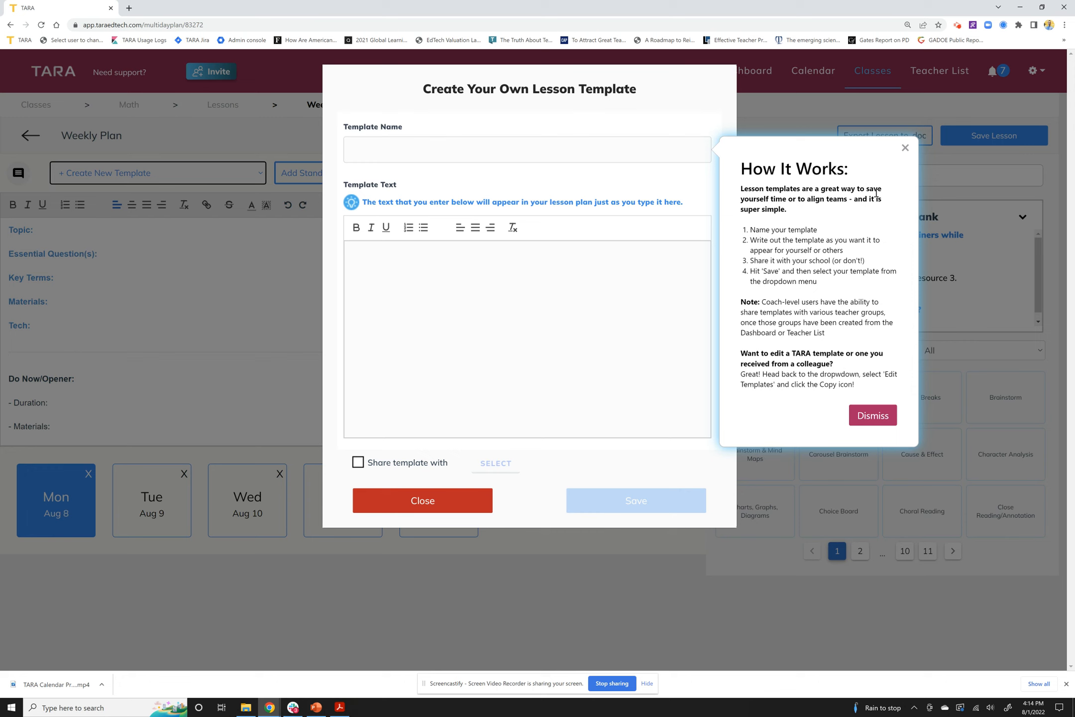
click(886, 421)
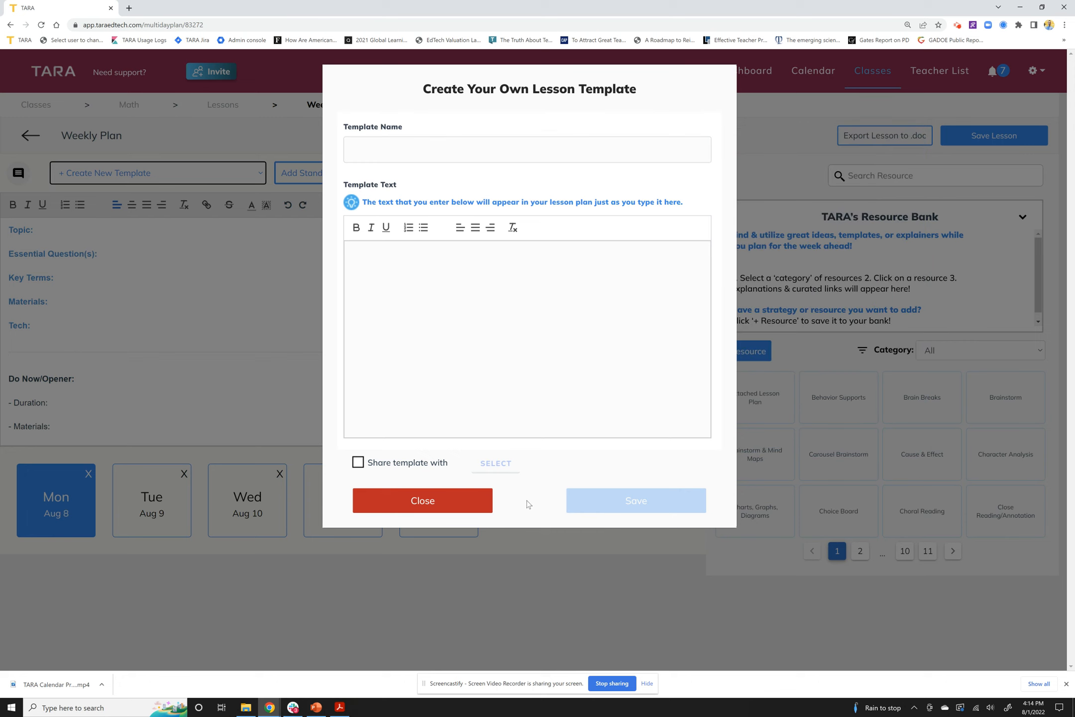
click(358, 462)
click(503, 464)
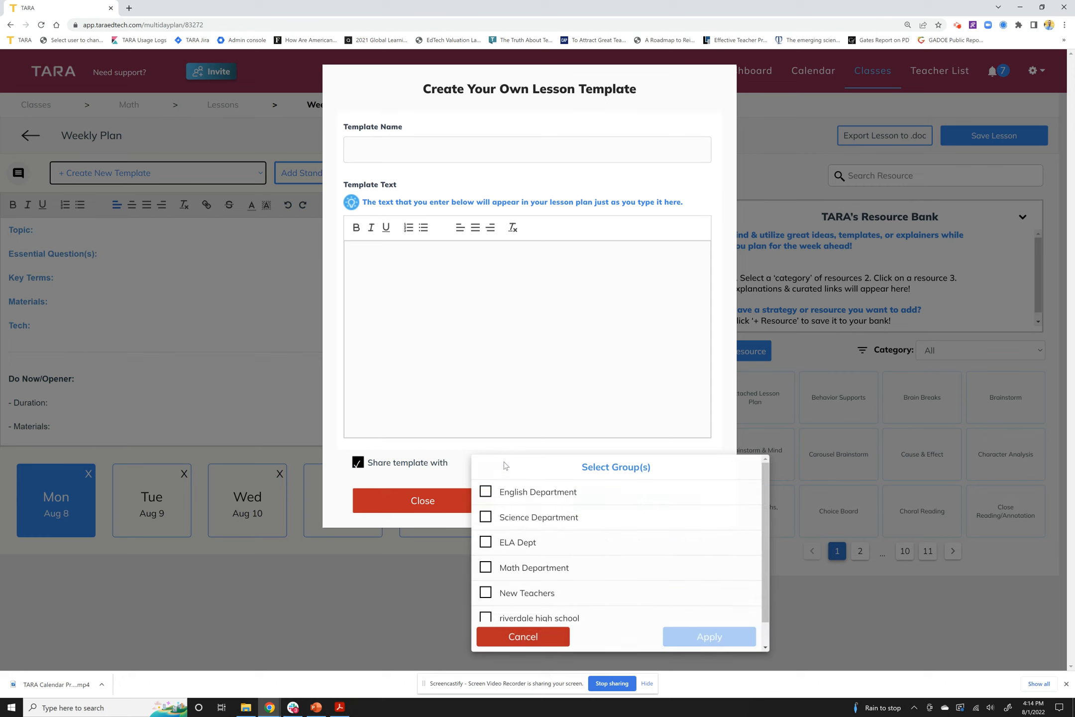
click(358, 463)
click(512, 638)
click(440, 501)
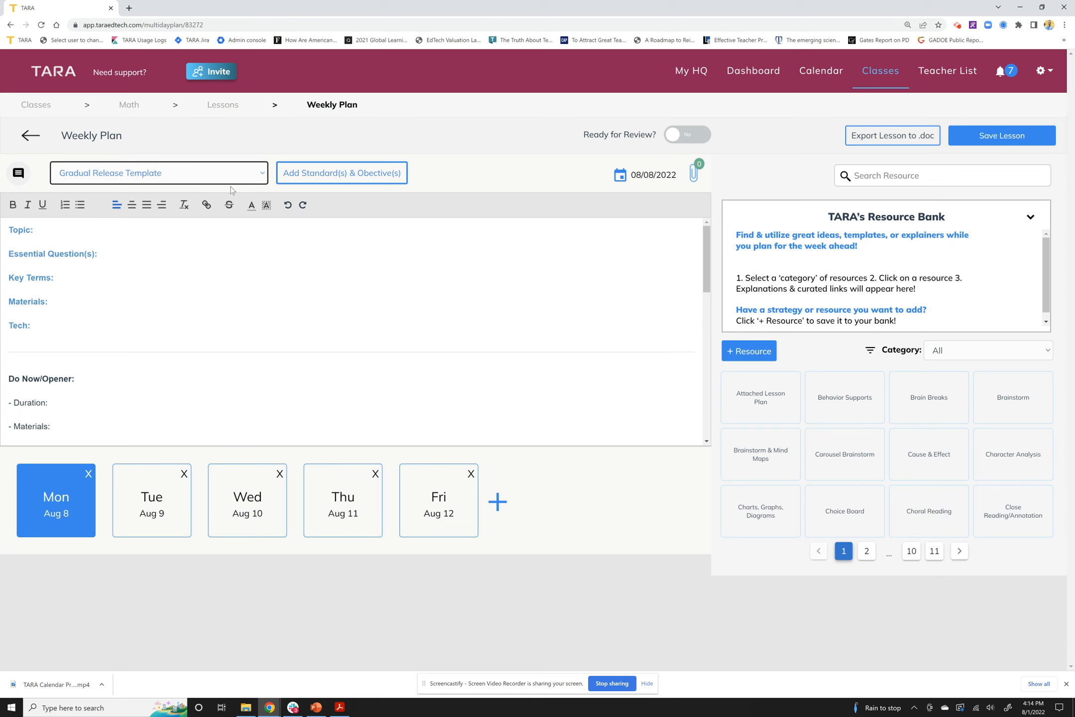
click(355, 173)
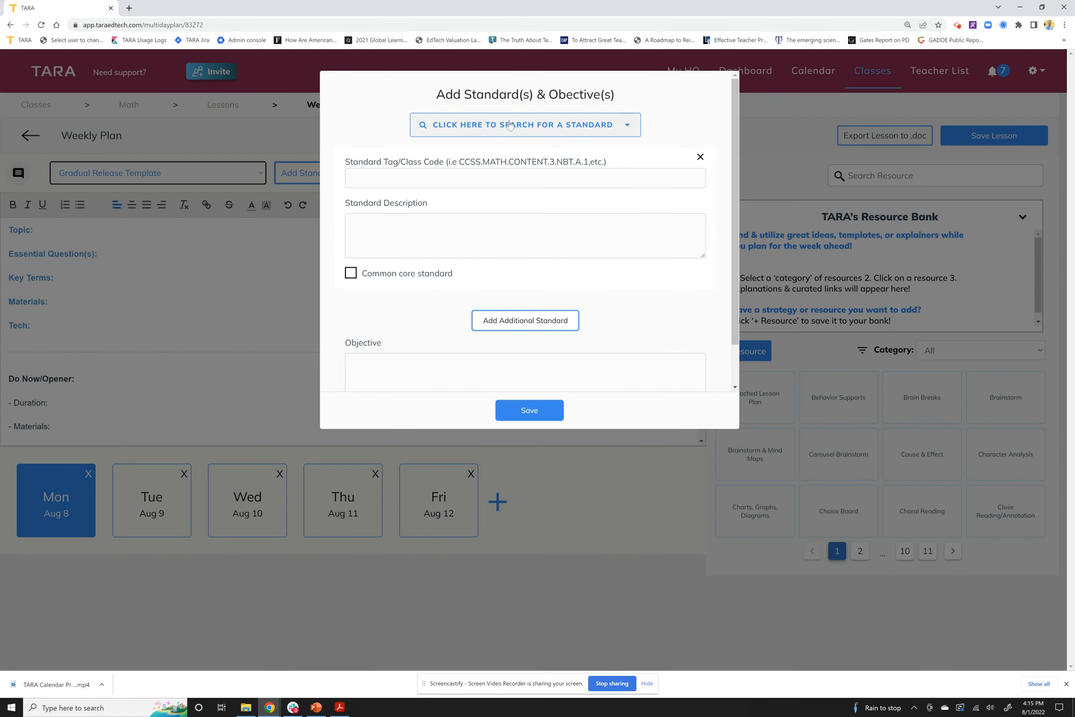
Search the standards database for k.cc.2 and apply standard K.CC.2
click(541, 125)
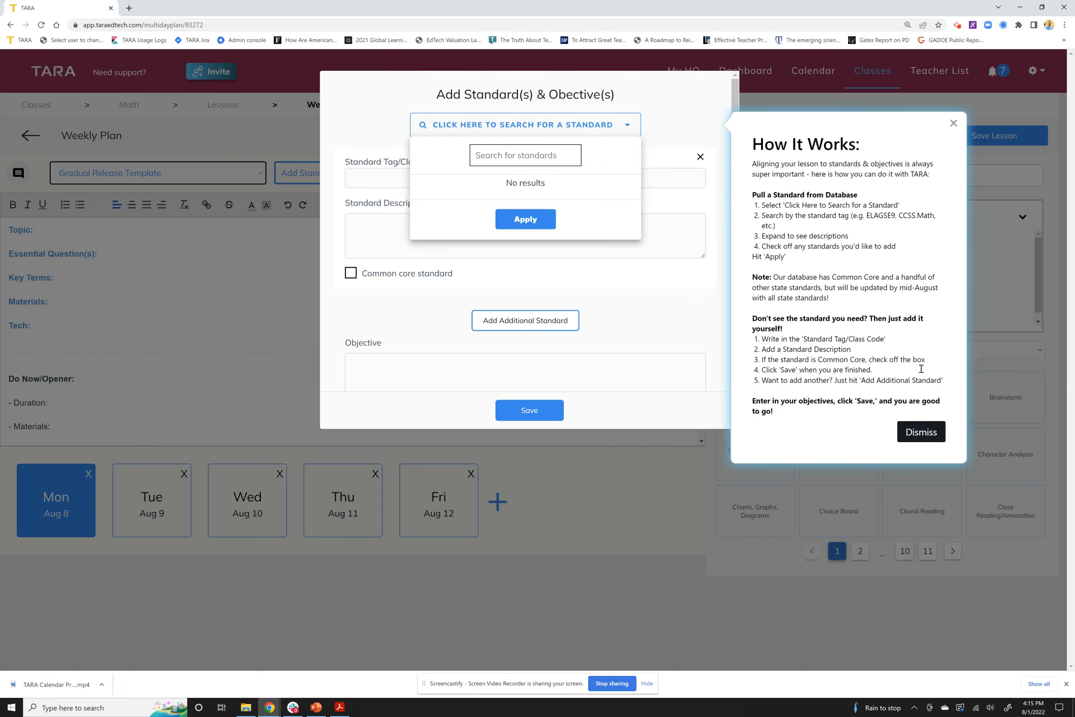
click(553, 151)
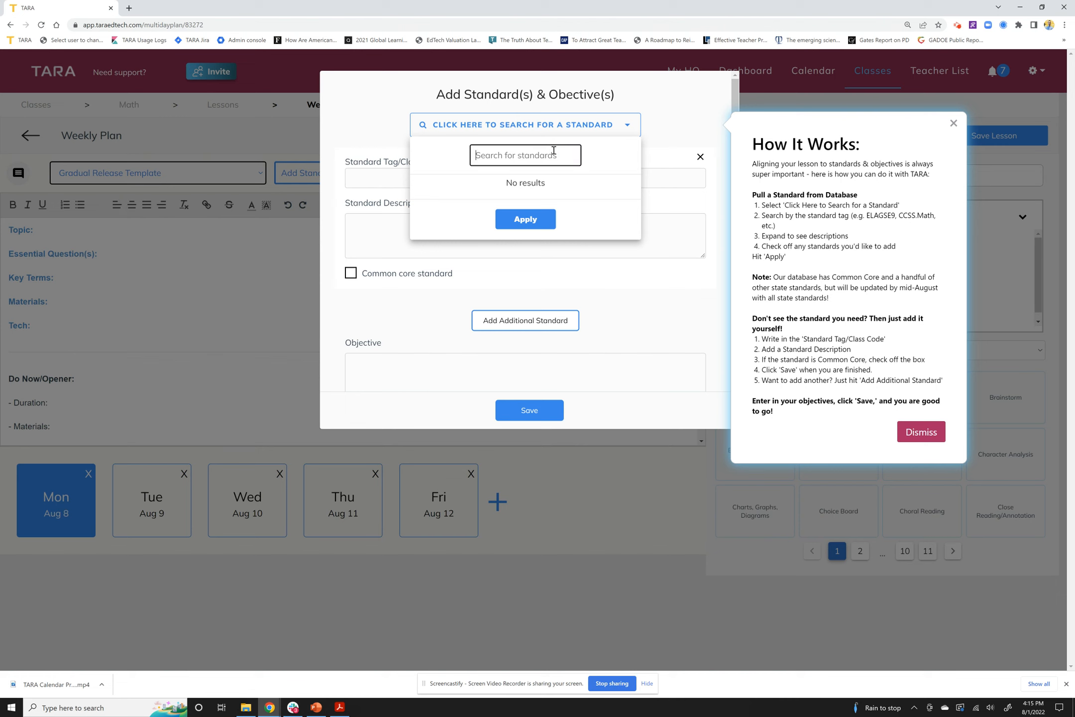
text(k.cc)
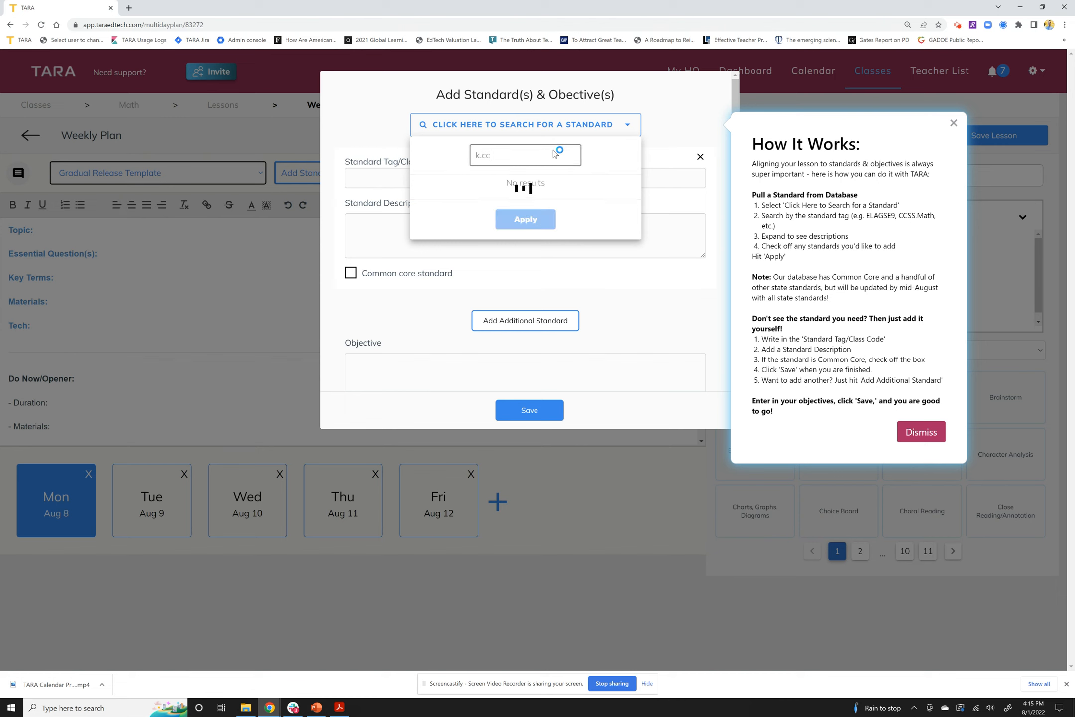
text(.2)
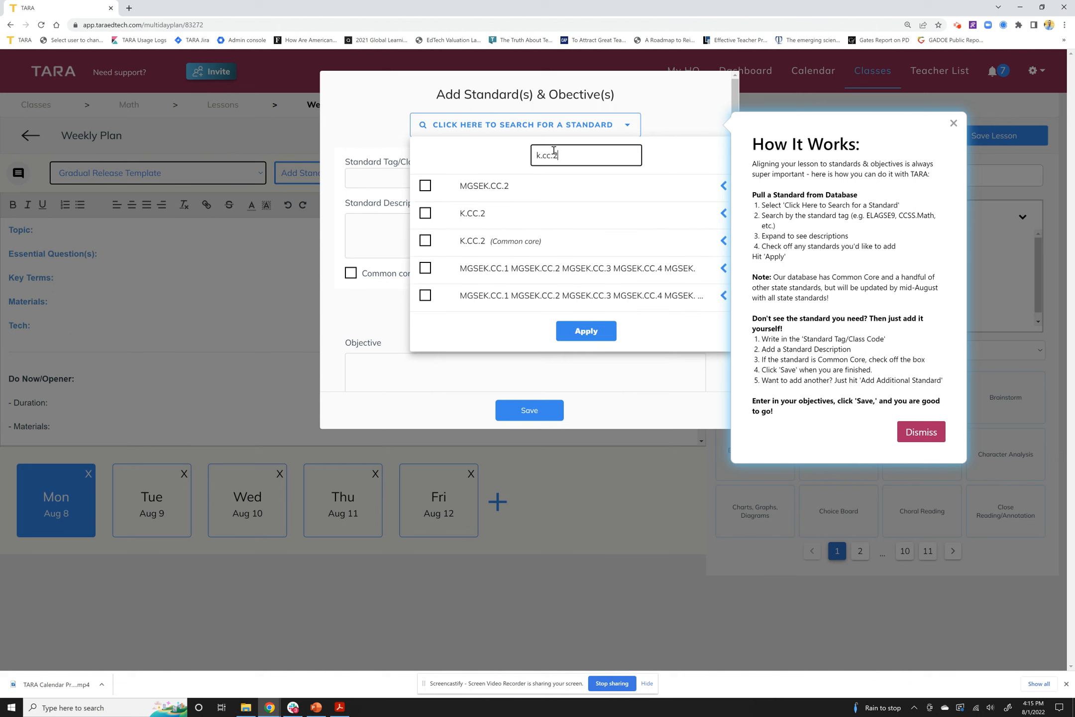
click(426, 214)
click(602, 339)
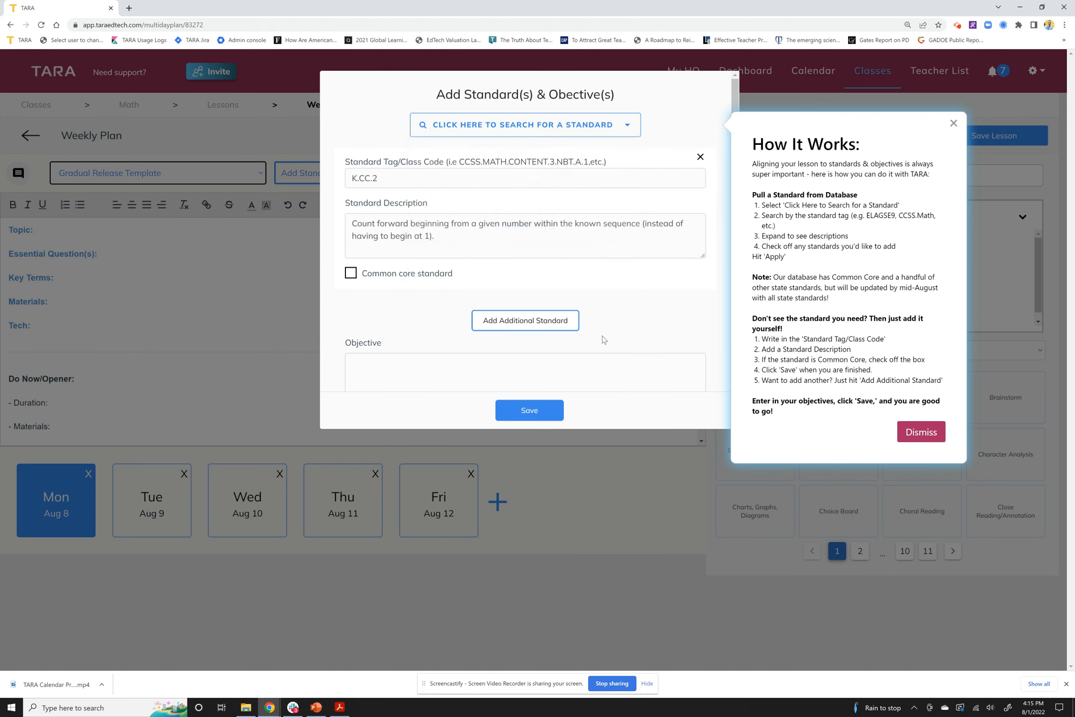
scroll(478, 301, down, 1)
scroll(477, 297, up, 1)
Write the objective 'SWBAT' and save the standard and objective
click(507, 321)
scroll(444, 319, down, 2)
scroll(442, 322, down, 3)
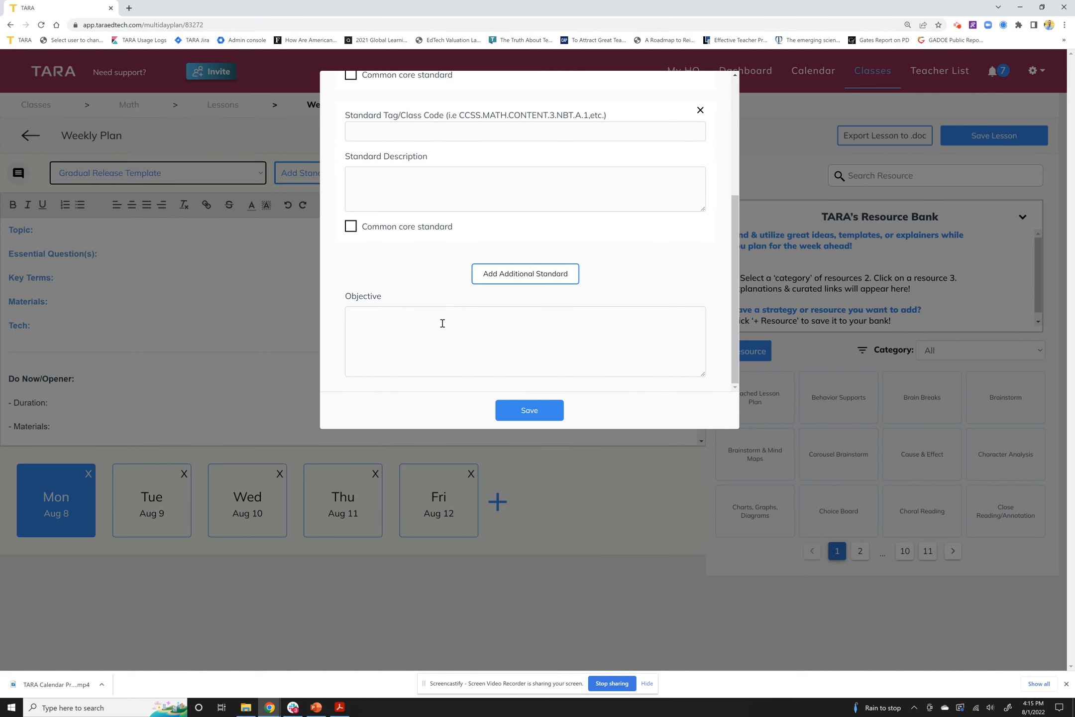
click(442, 322)
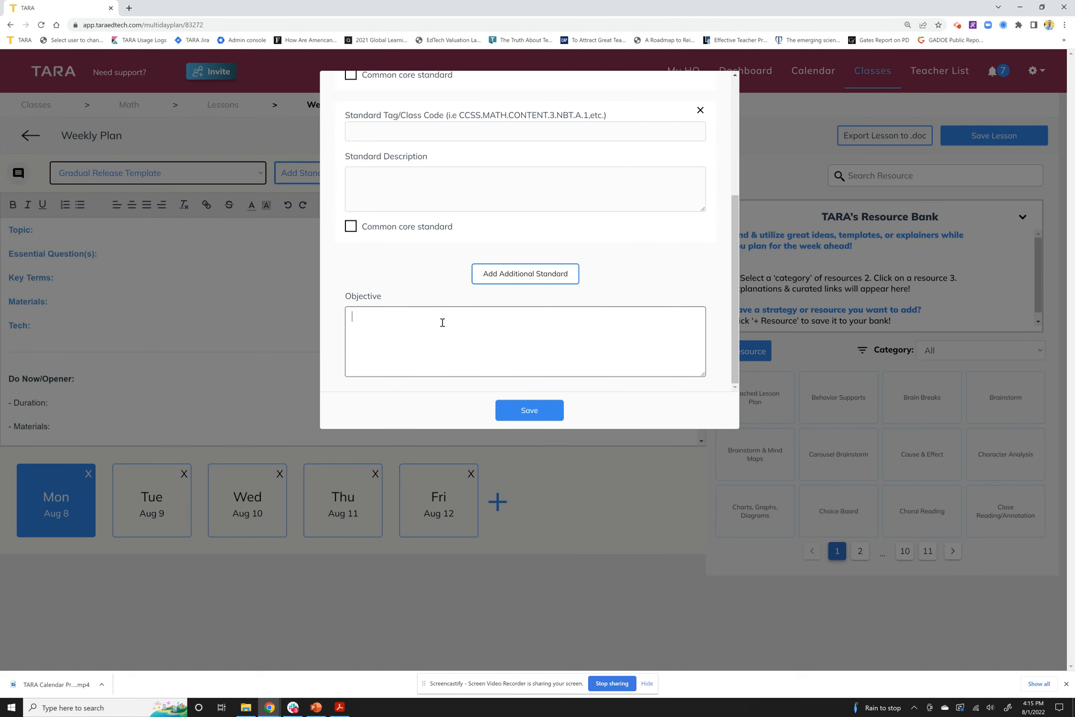
text(SWBAT...)
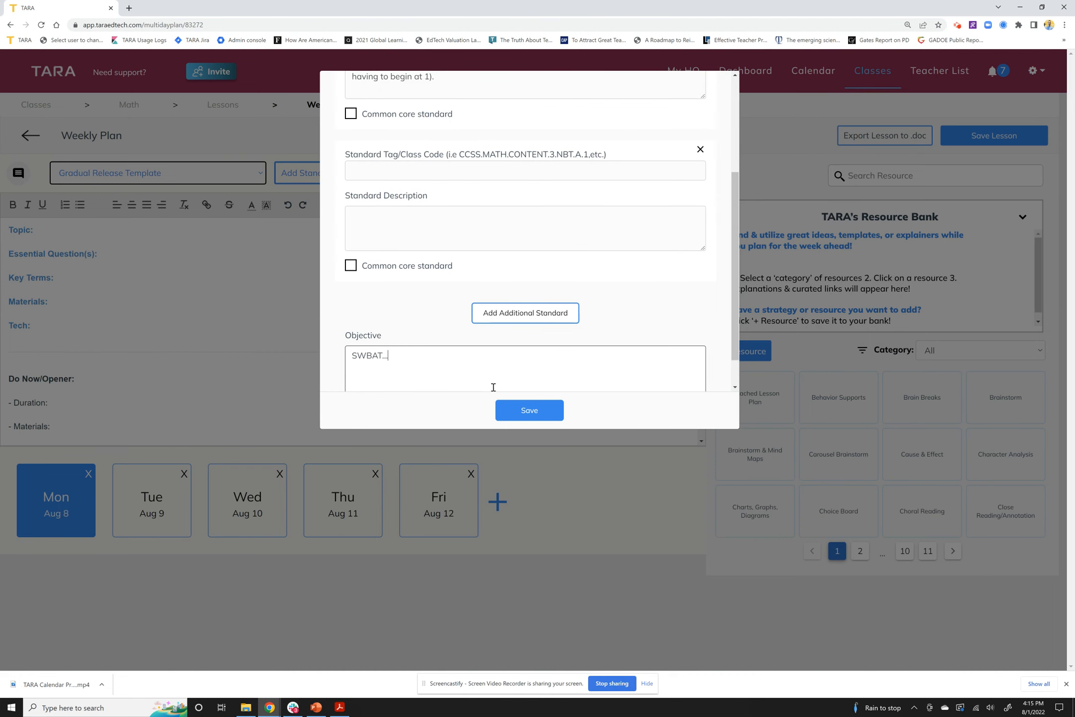
scroll(494, 387, down, 1)
click(518, 407)
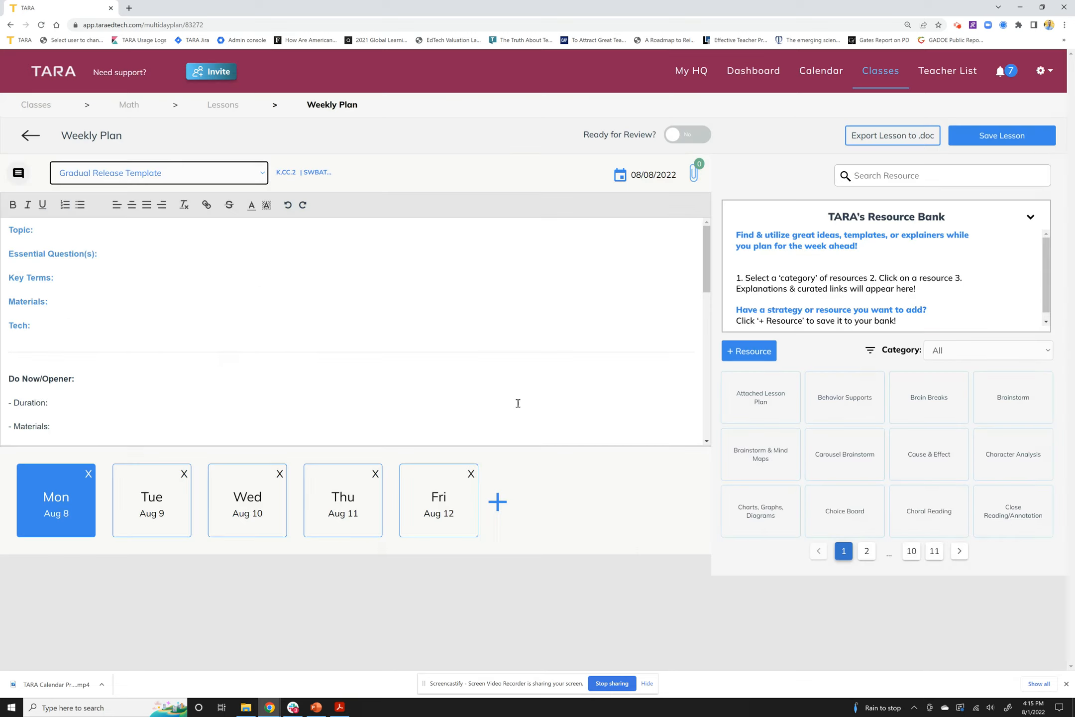
click(312, 174)
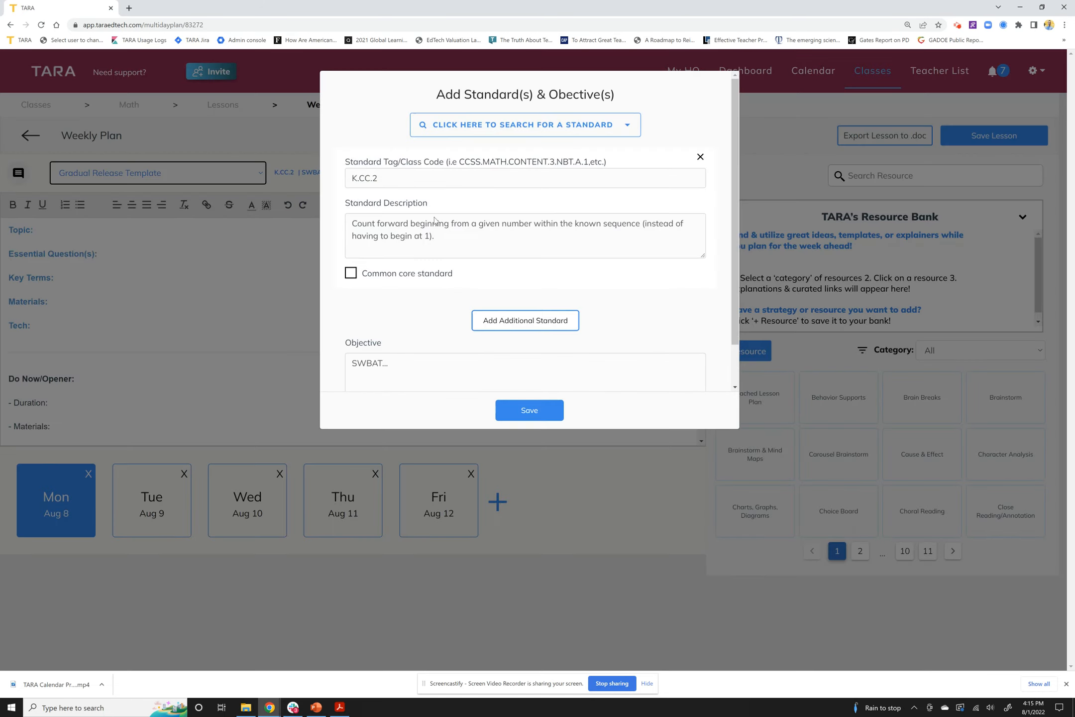
click(533, 409)
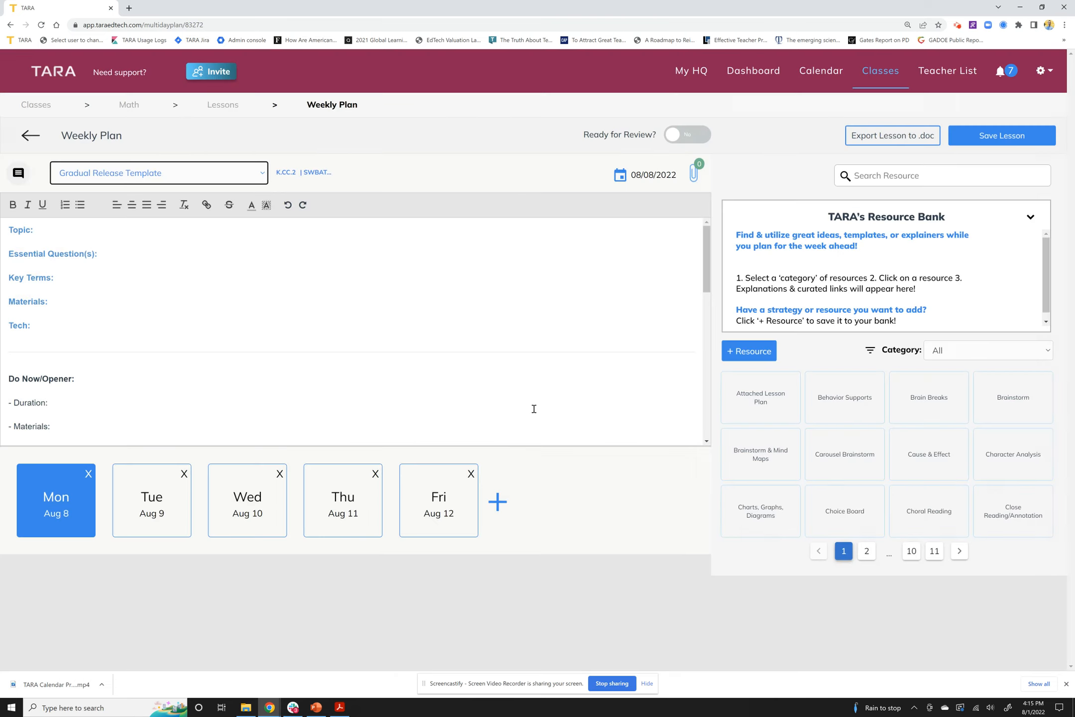
click(147, 503)
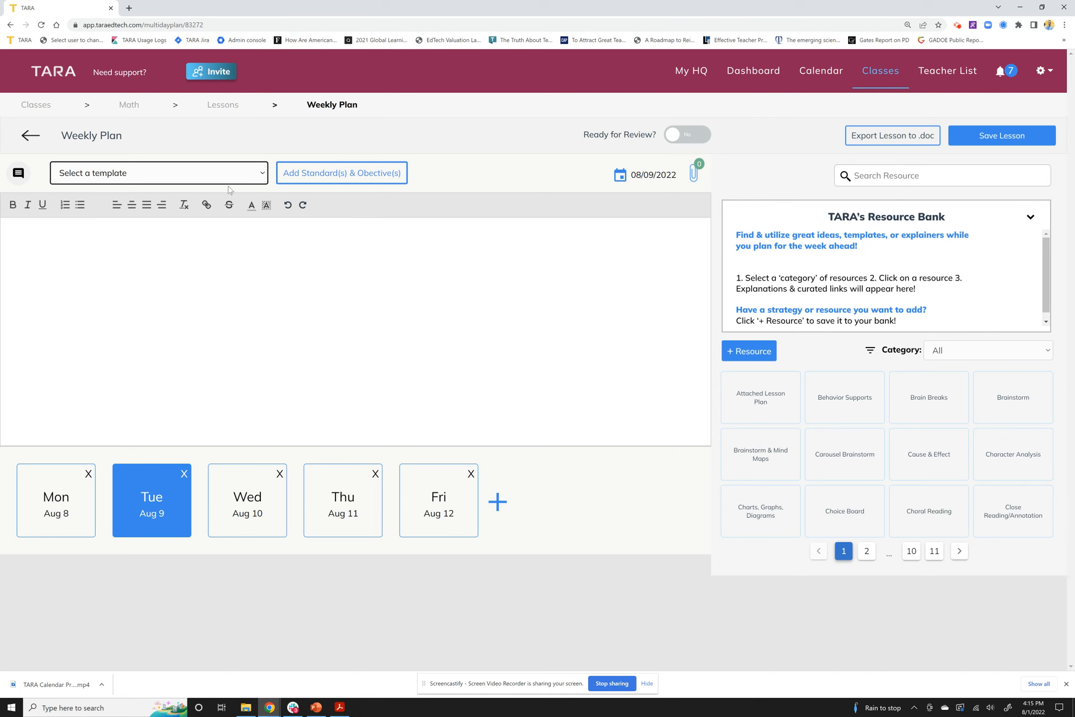
click(68, 521)
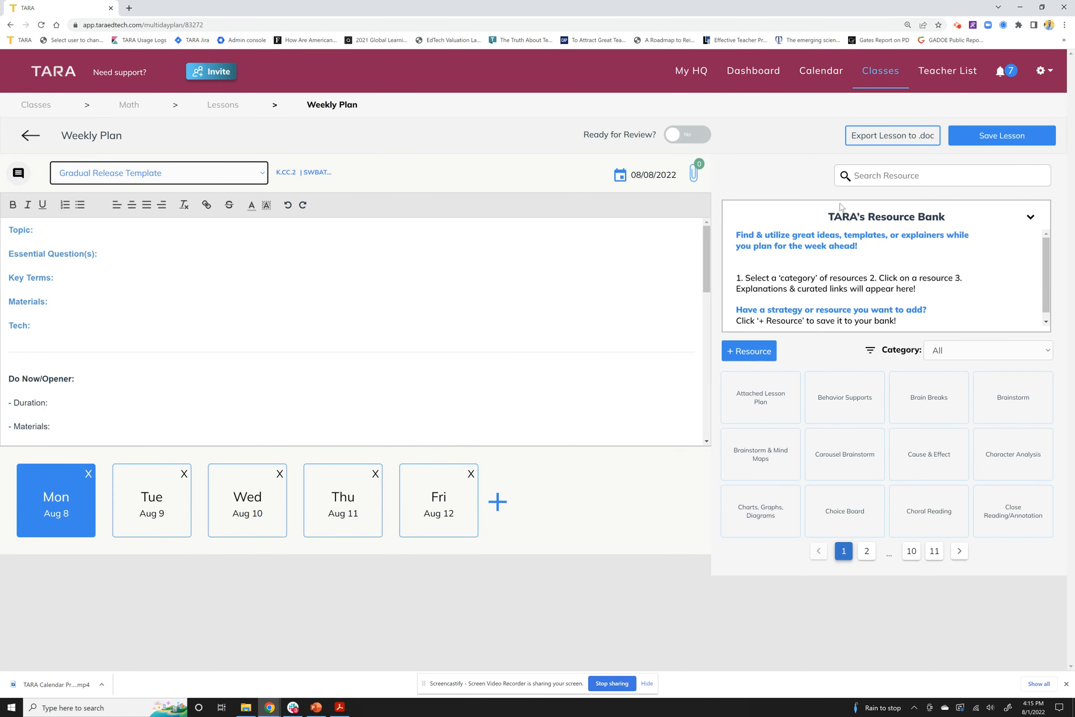
drag(828, 218, 960, 320)
Filter the Resource Bank to Around the Room and show the Find Someone Who activity details
click(959, 320)
click(258, 259)
click(903, 351)
click(948, 354)
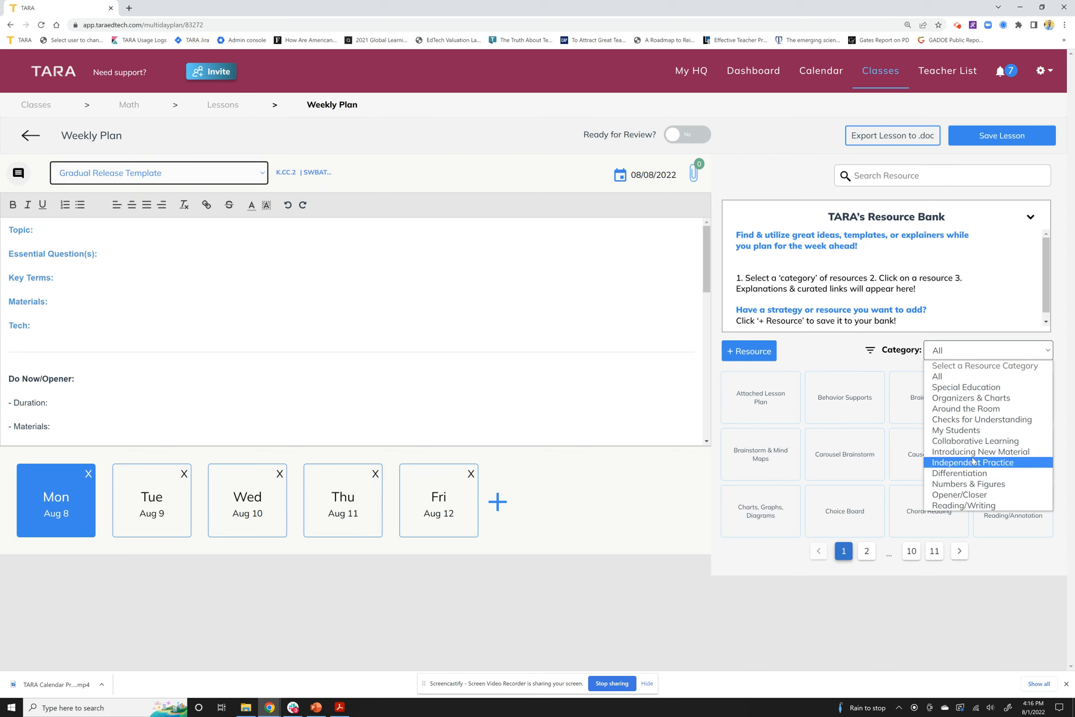
click(980, 413)
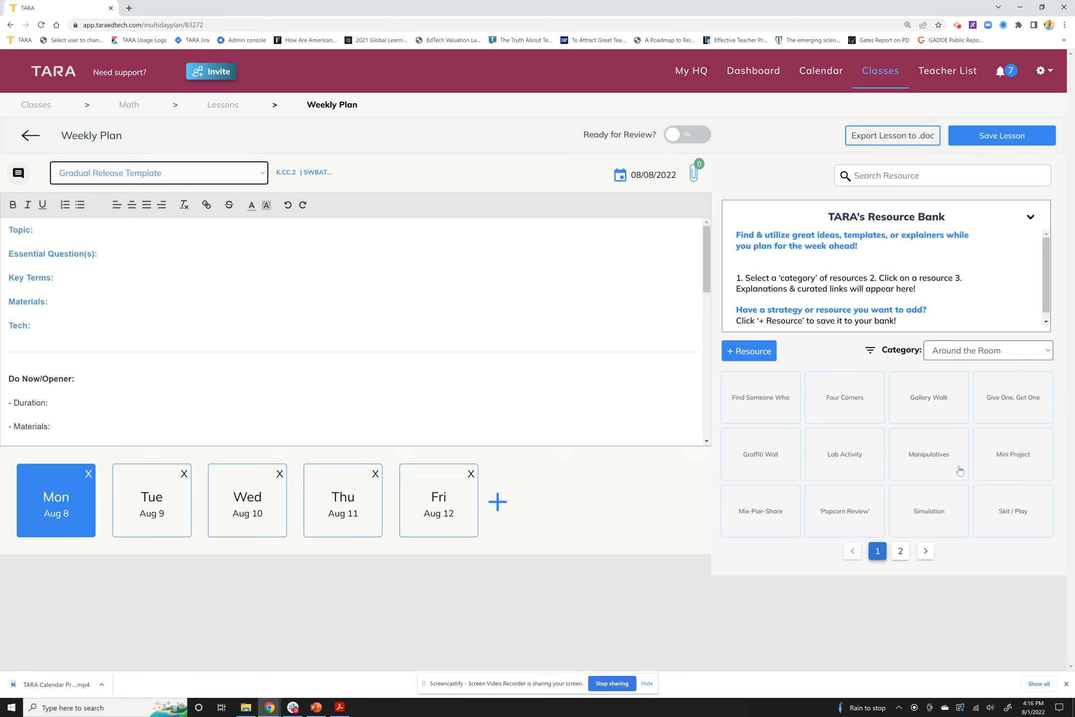
click(769, 401)
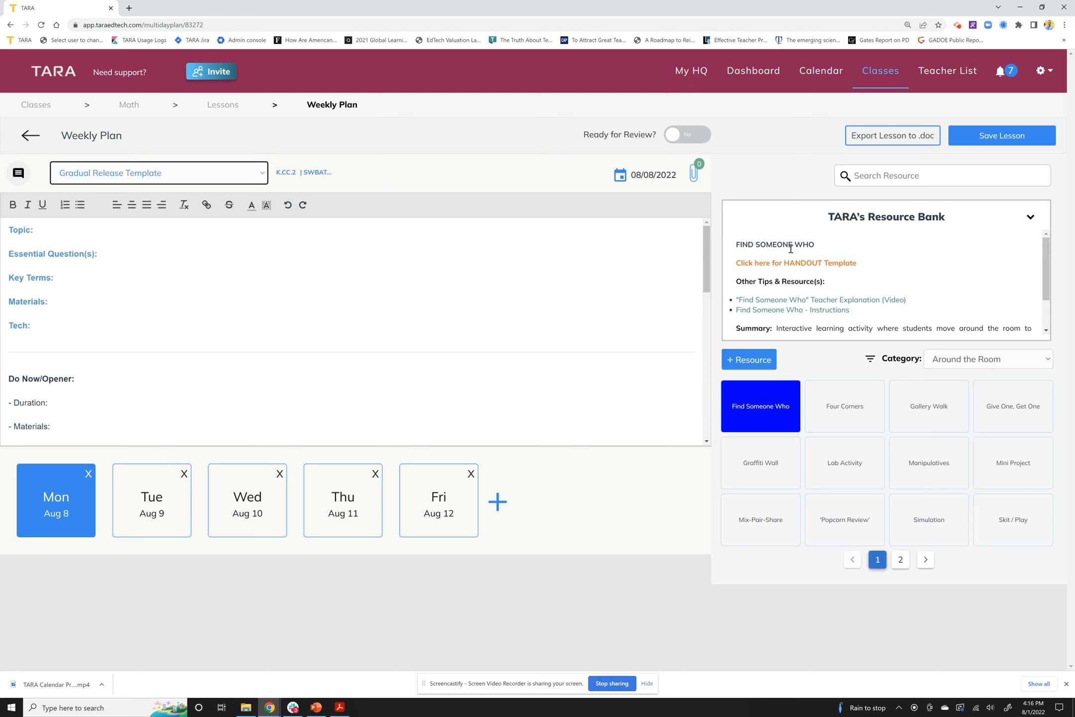
drag(822, 248, 727, 248)
click(770, 285)
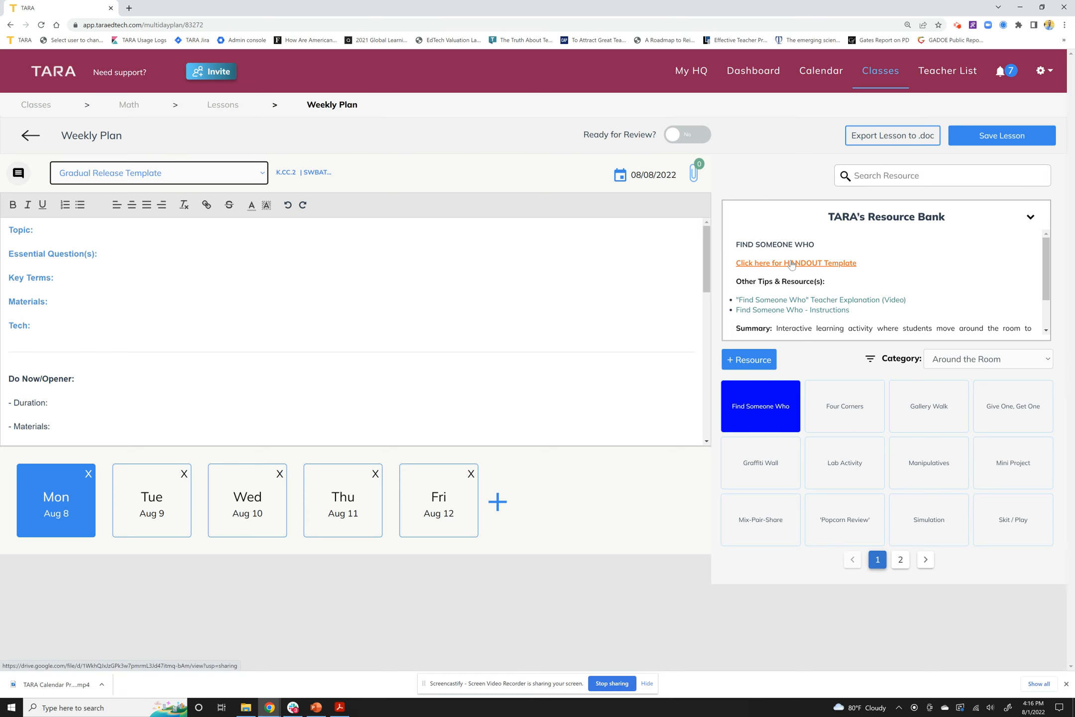
Open the Find Someone Who HANDOUT Template in Google Drive, then return to TARA
click(791, 264)
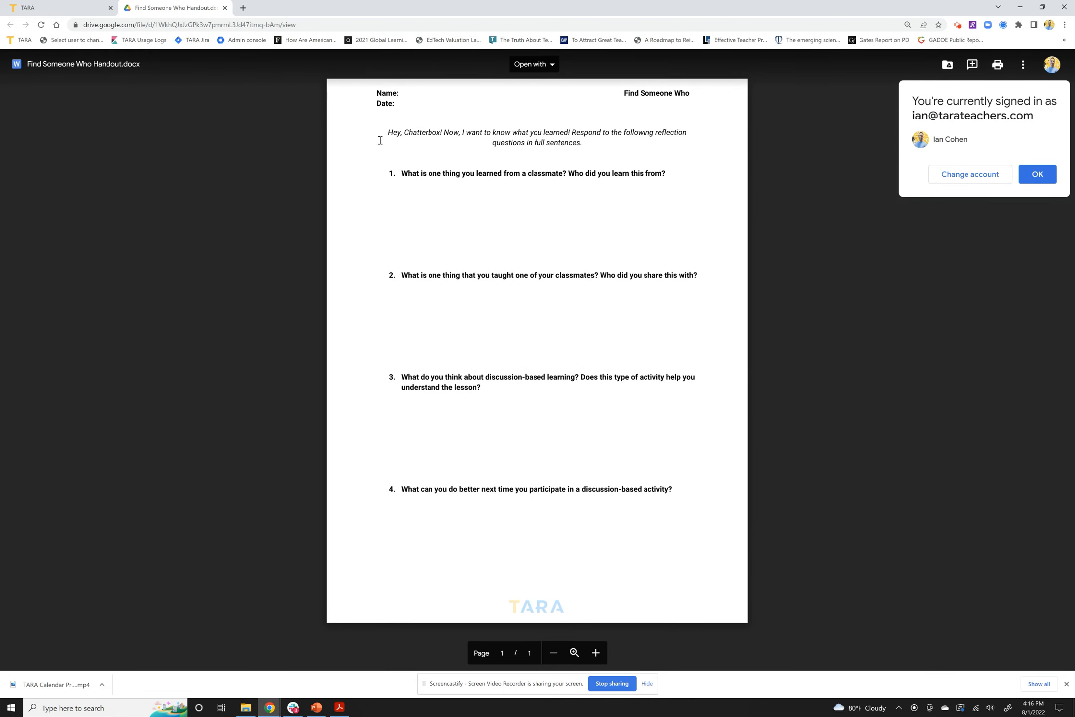
click(60, 6)
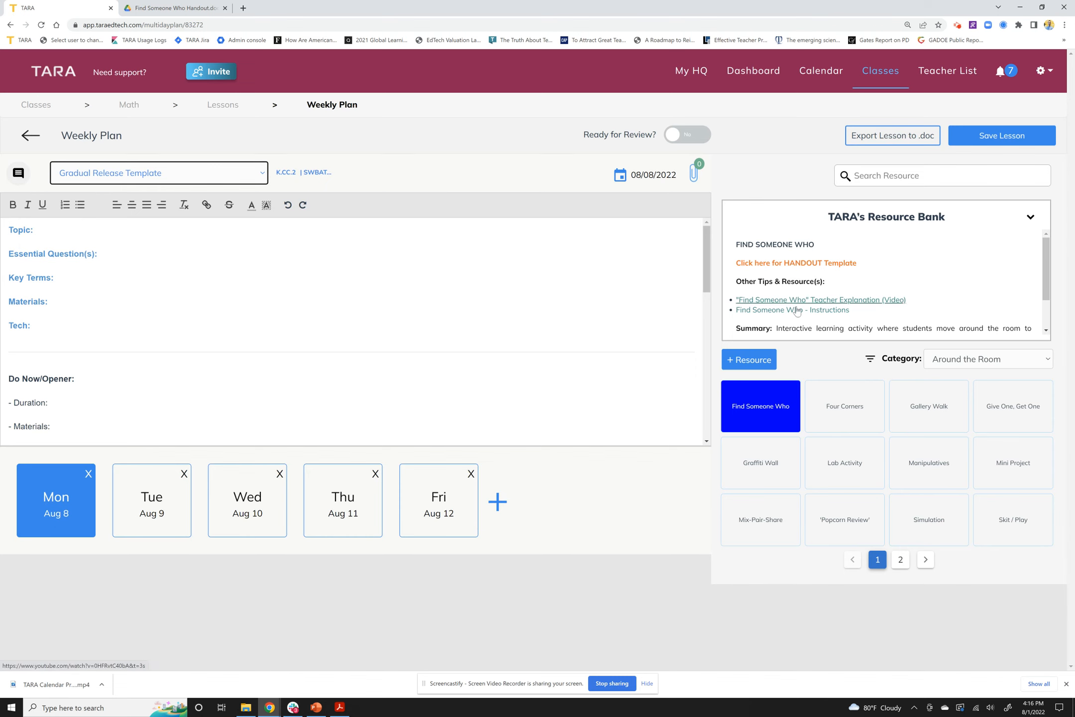
Browse Organizers & Charts resources: Character Analysis, Compare & Contrast and Flow Charts
scroll(800, 321, down, 1)
scroll(797, 321, down, 1)
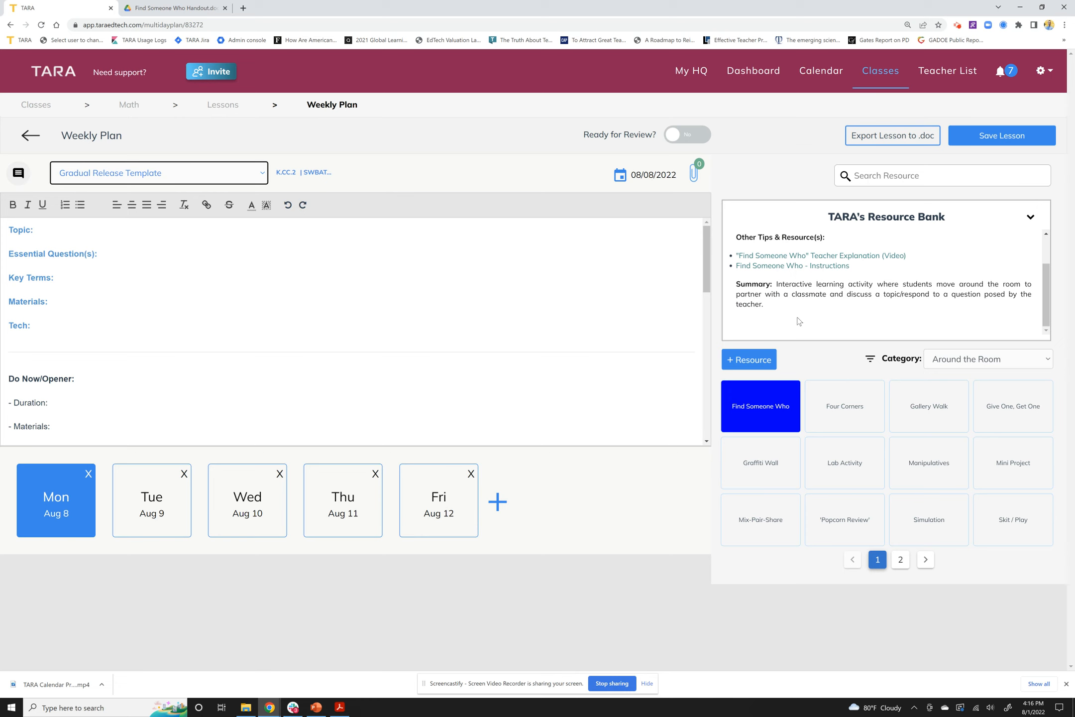
scroll(799, 322, up, 1)
click(947, 366)
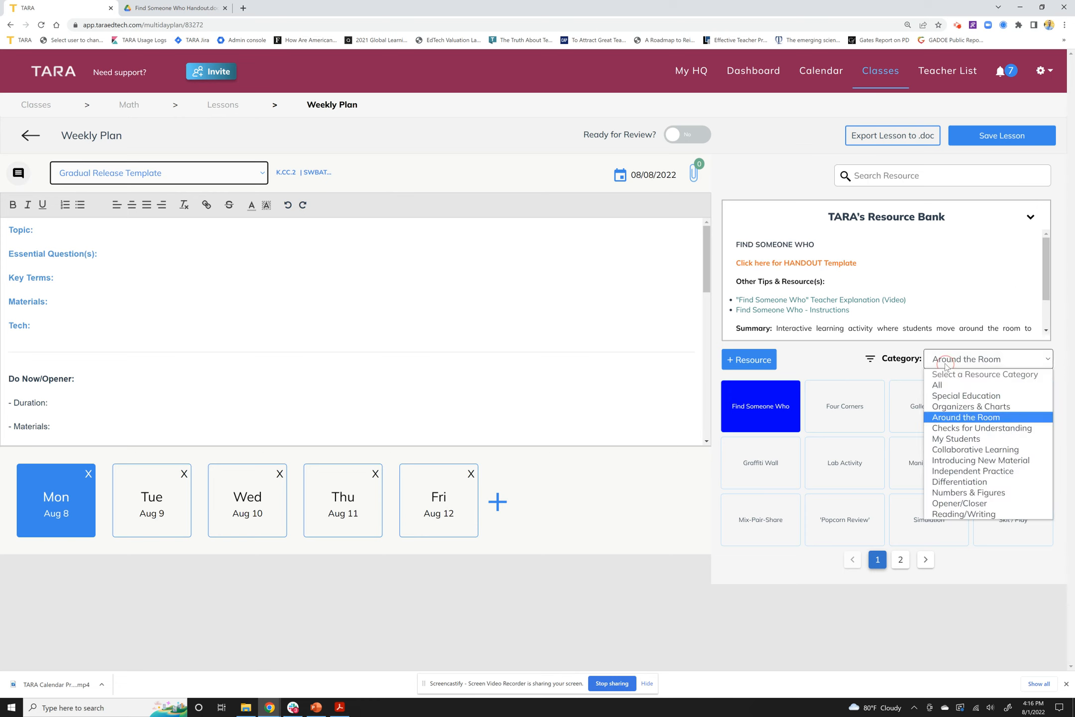
click(952, 407)
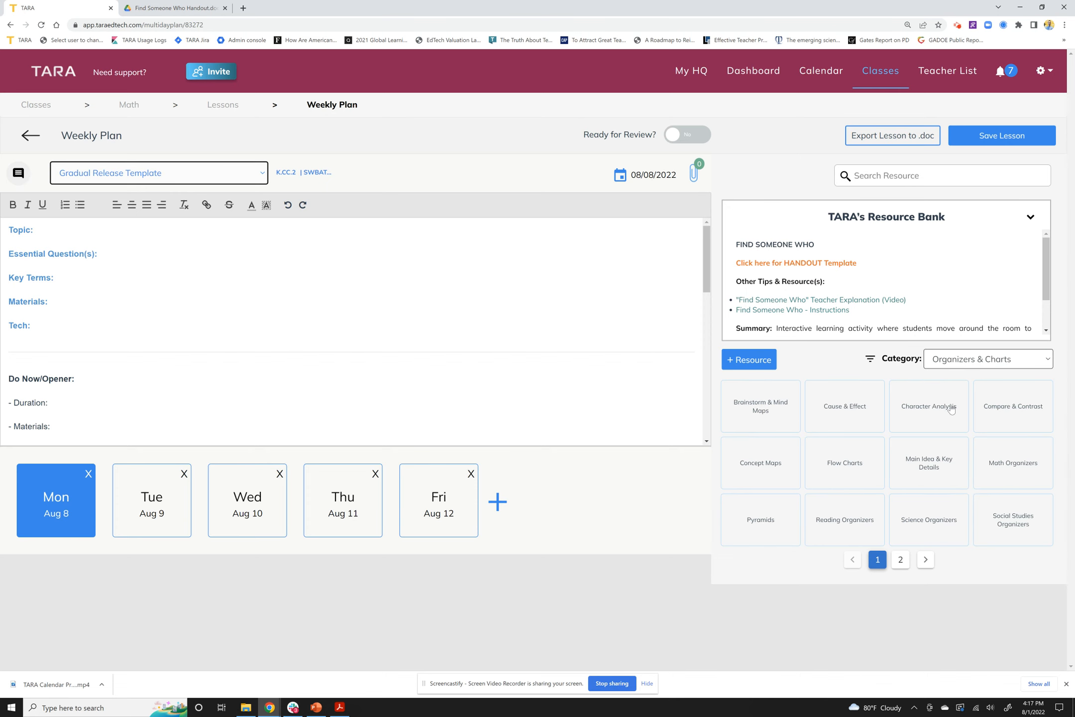
click(949, 416)
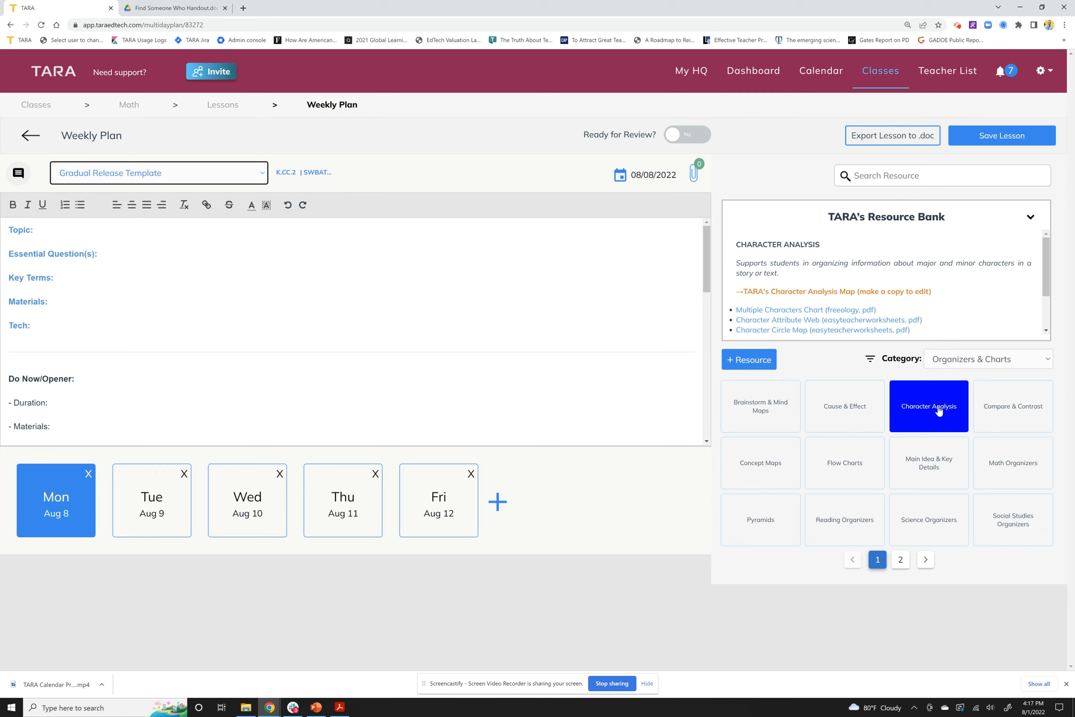
click(1001, 419)
click(876, 468)
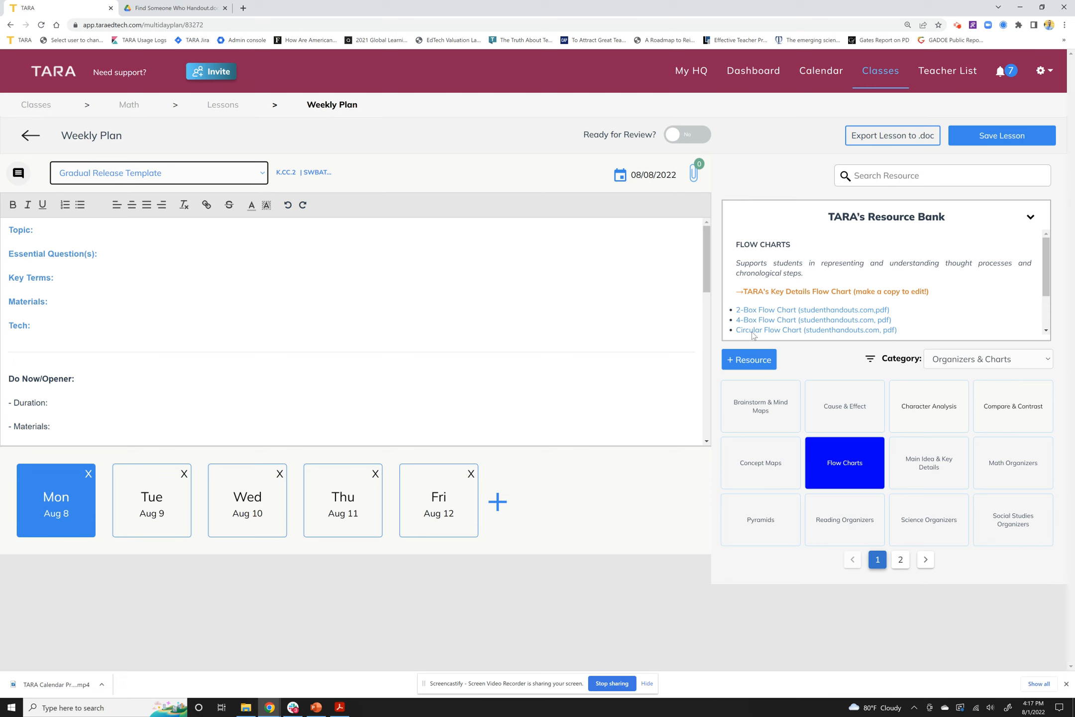
scroll(763, 265, down, 1)
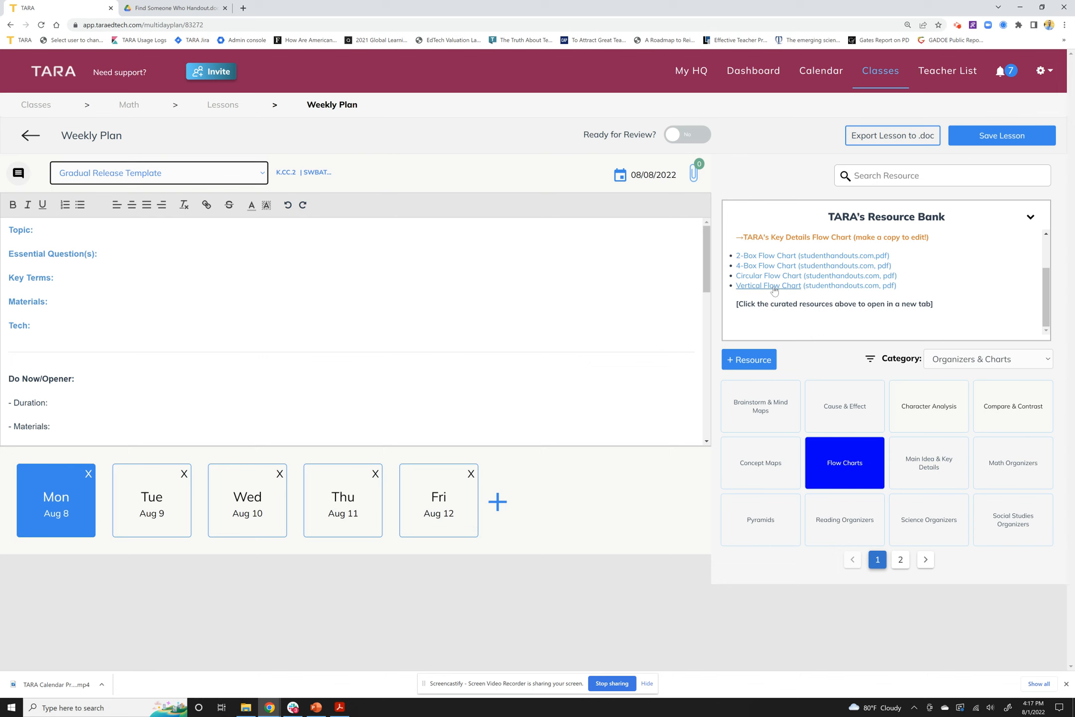
scroll(851, 307, up, 2)
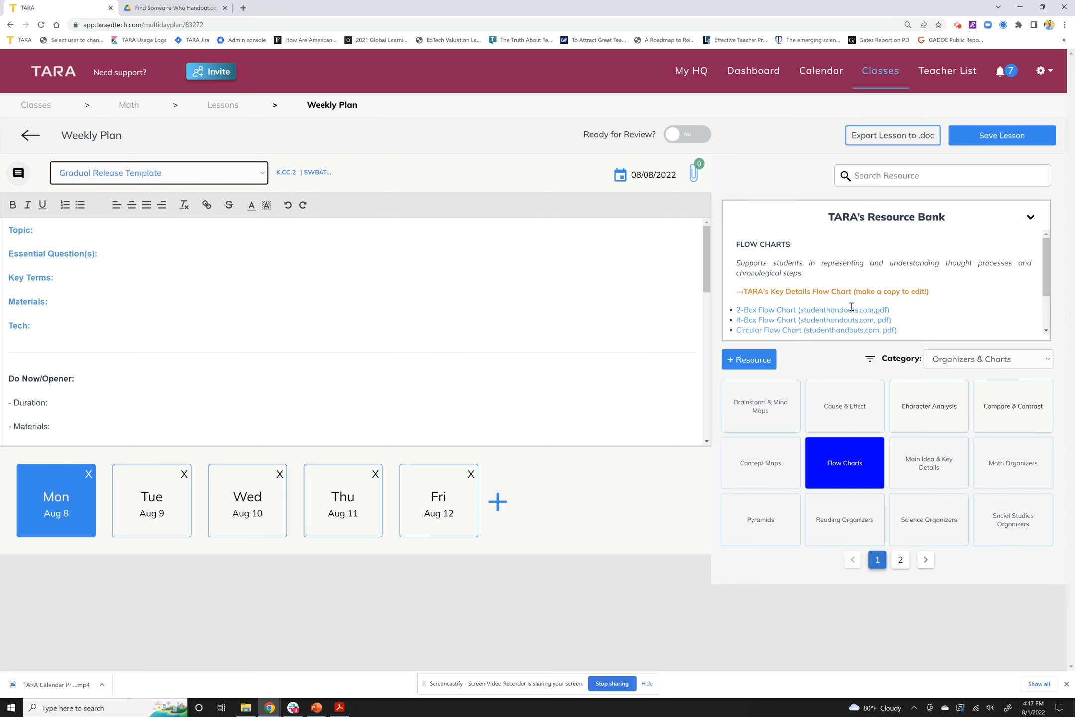
View Special Education Behavior Supports, then Differentiation Flexible Grouping, and bring up the + Resource form
click(939, 364)
click(969, 393)
click(771, 421)
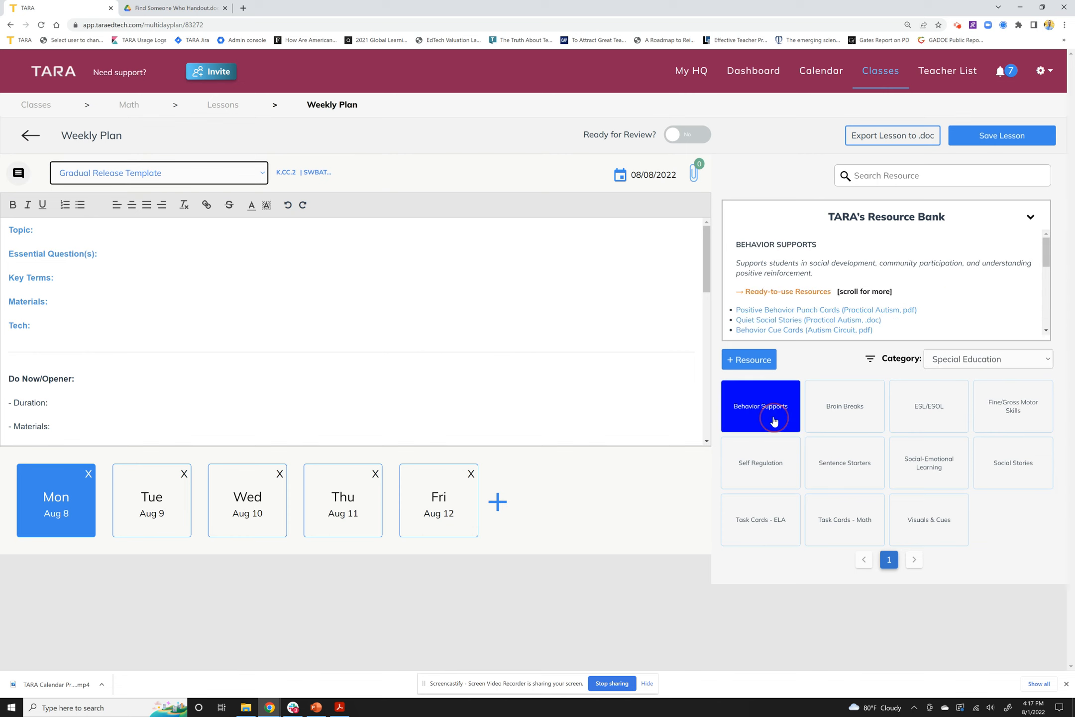
scroll(826, 323, down, 2)
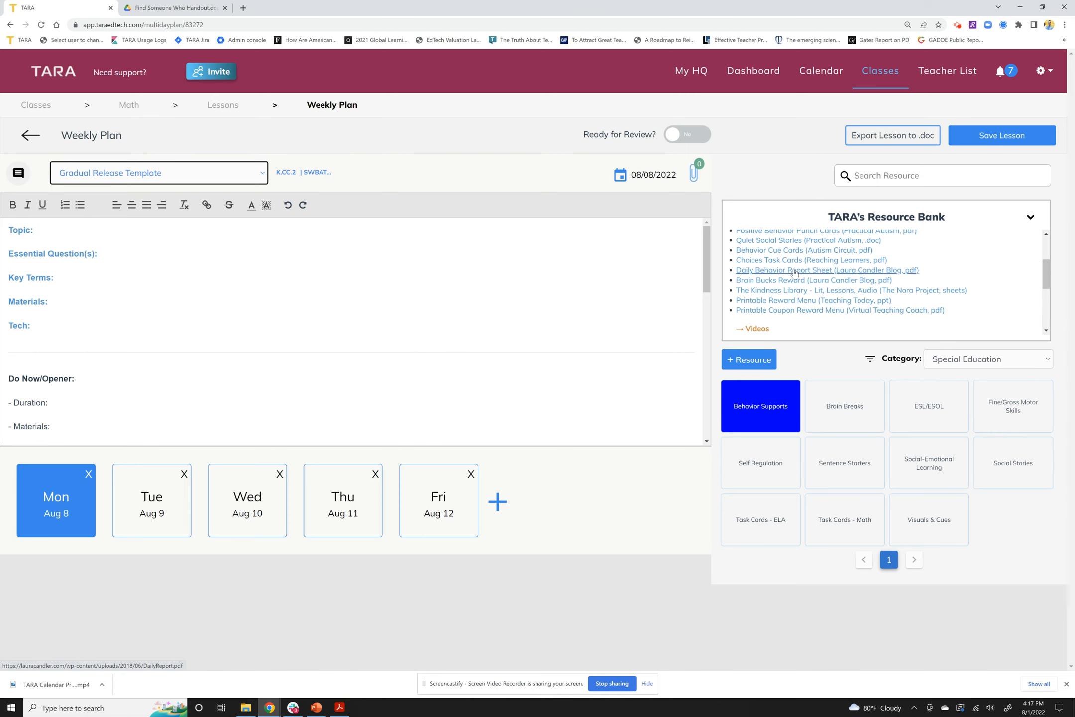
click(941, 364)
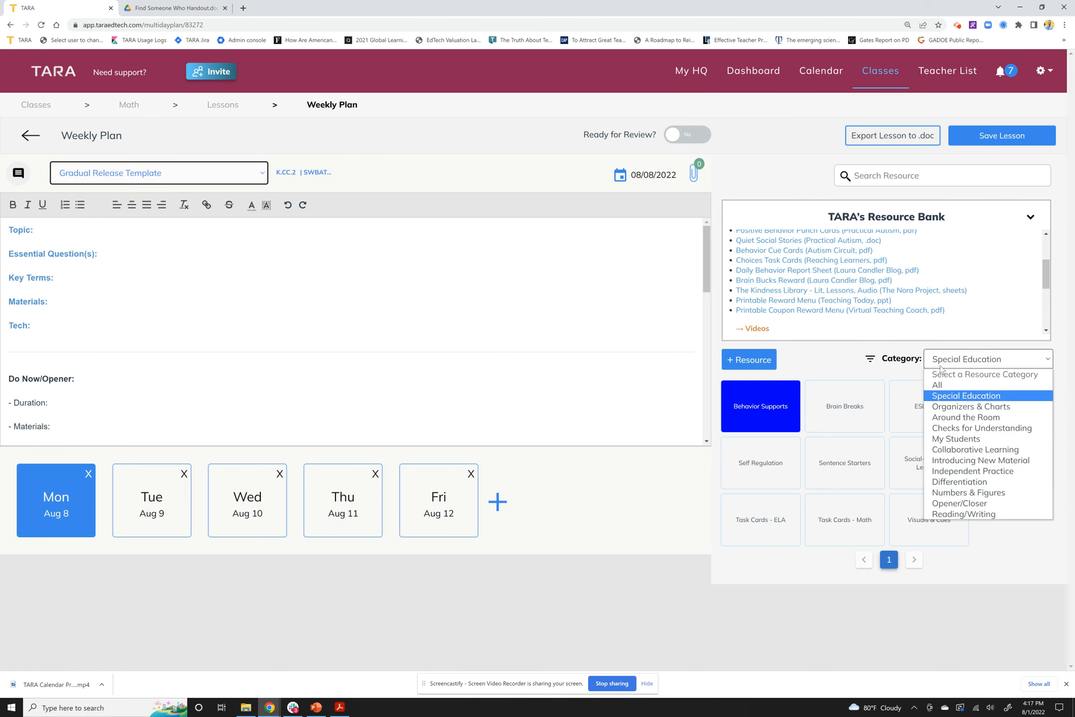
click(953, 481)
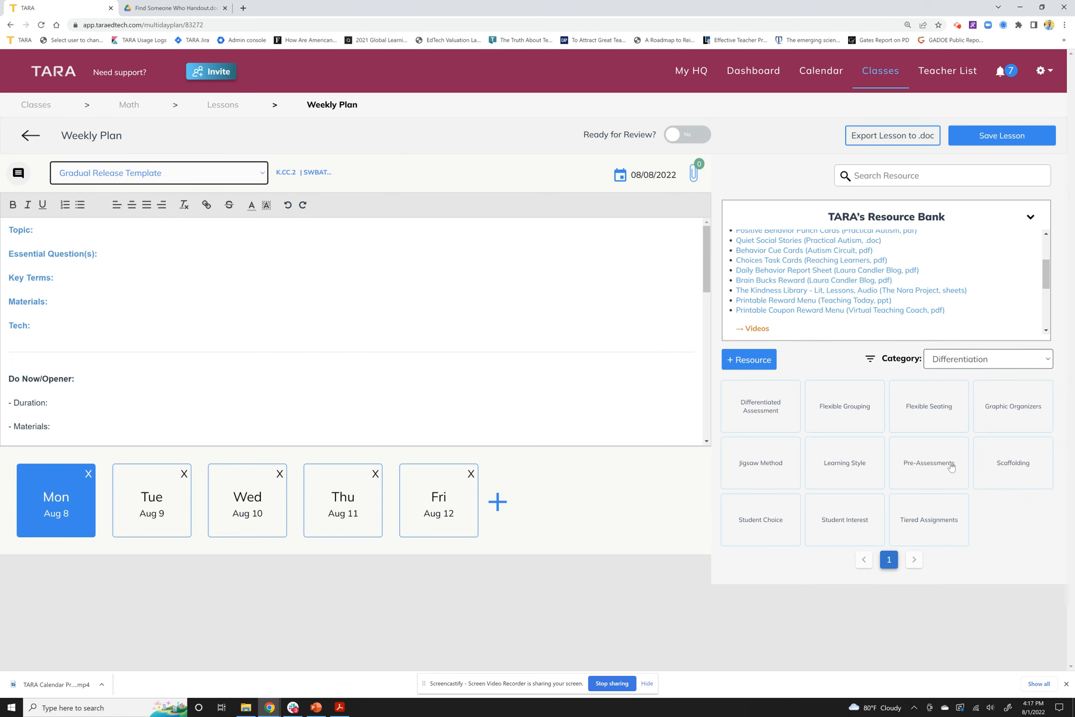
click(870, 424)
scroll(844, 314, up, 2)
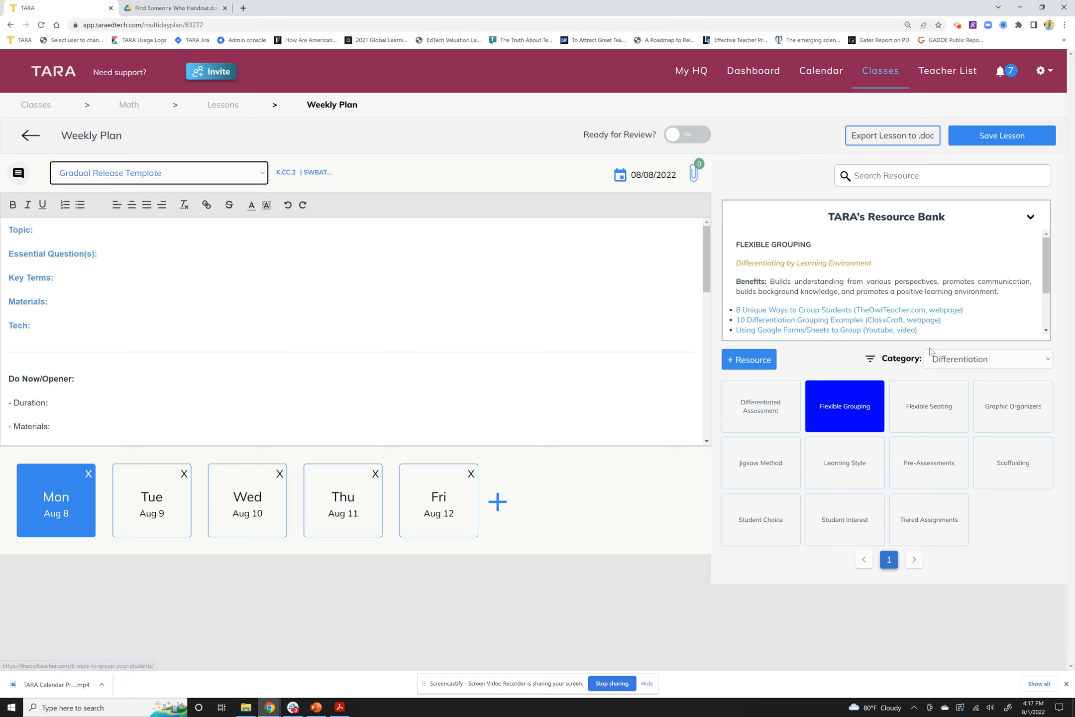
click(749, 366)
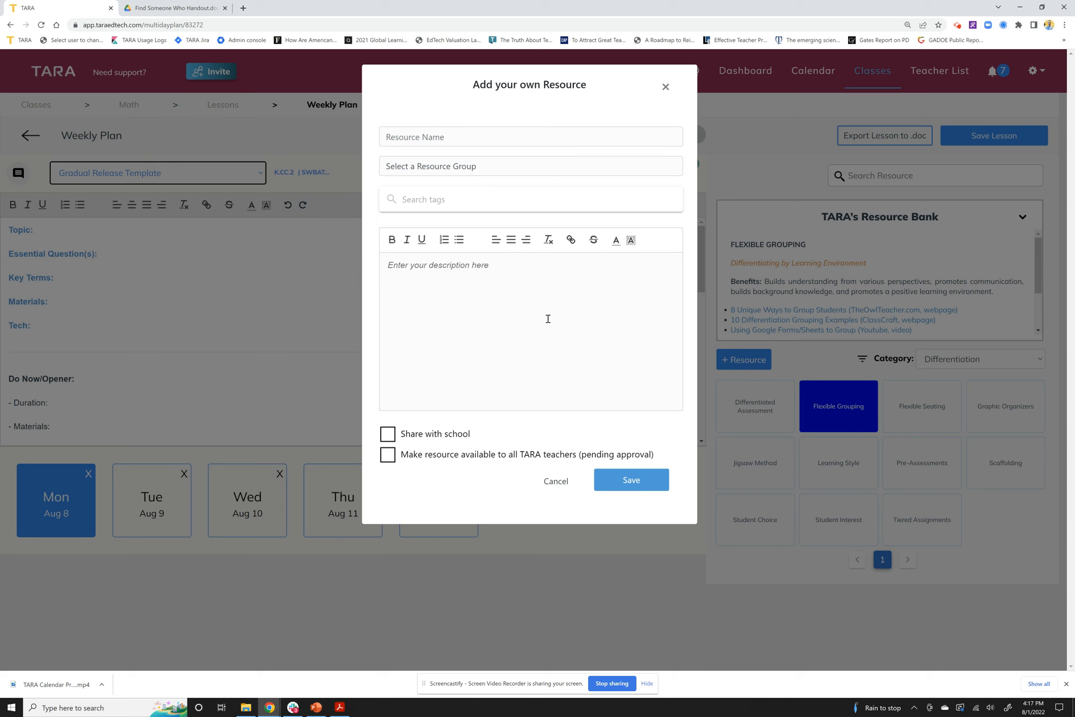
Look over the Resource Name field and sharing options, then cancel the Add your own Resource dialog
click(505, 135)
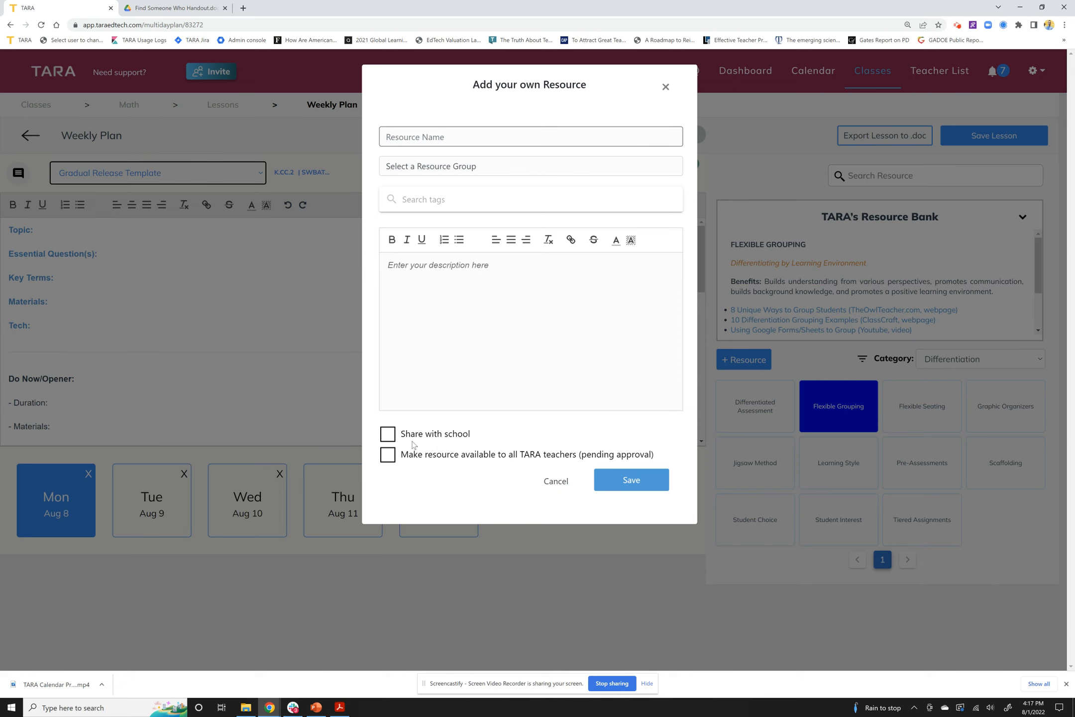
drag(402, 433, 528, 438)
click(530, 438)
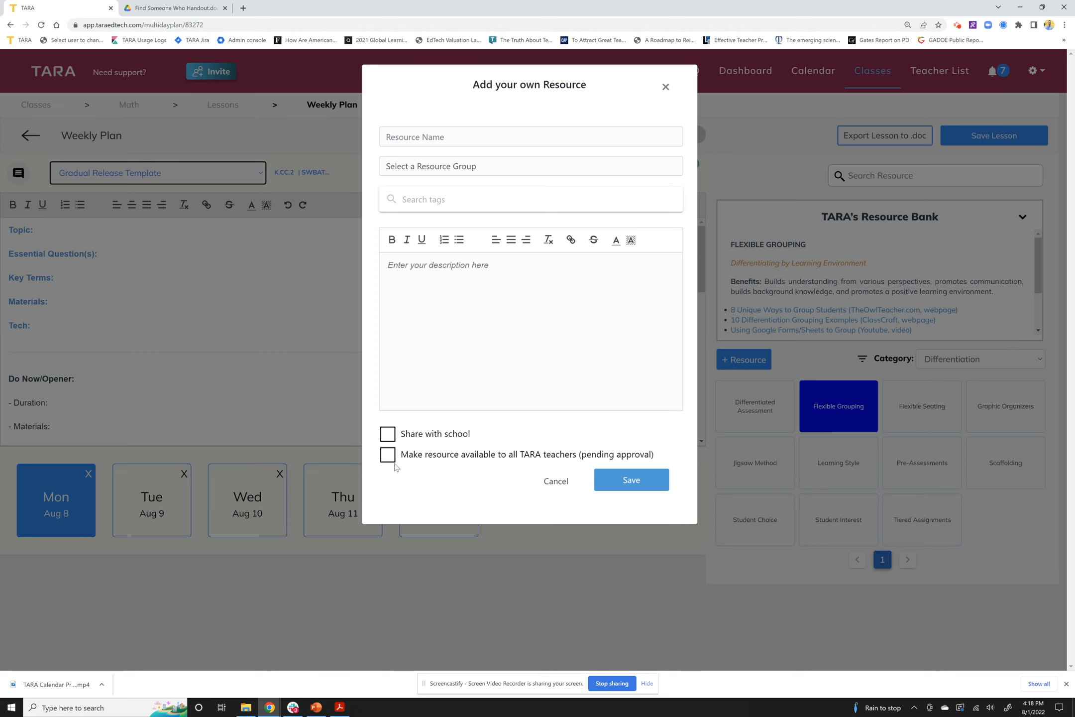
click(556, 482)
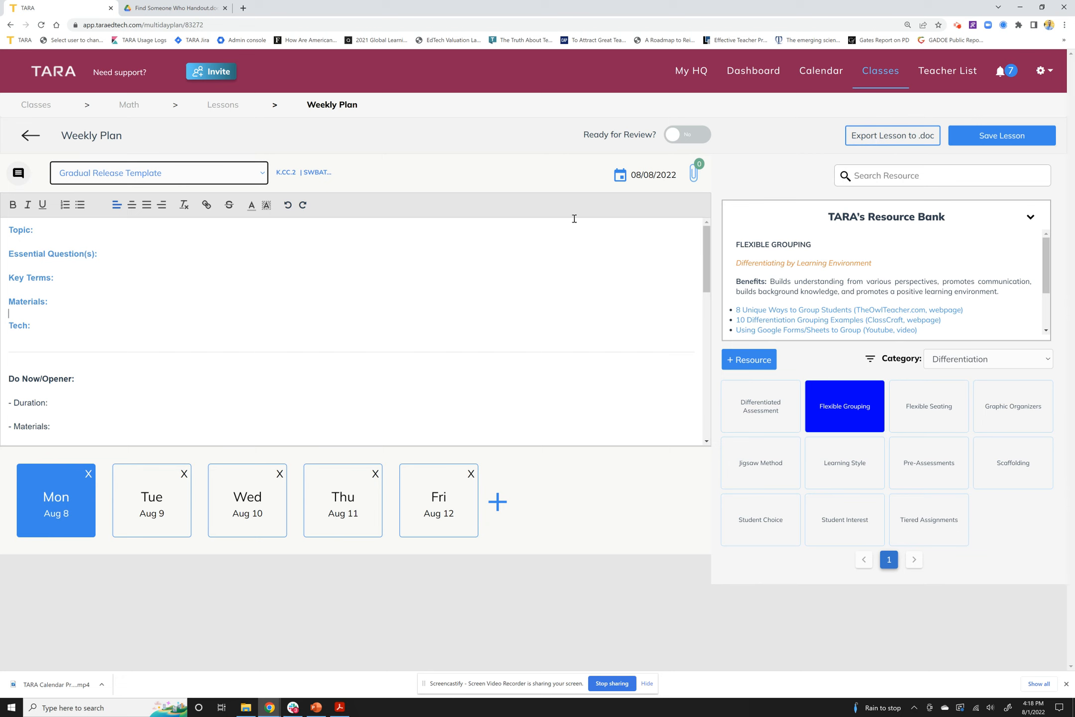
Save the Weekly Plan lesson and go back to the Math class's Create options
click(979, 145)
click(28, 136)
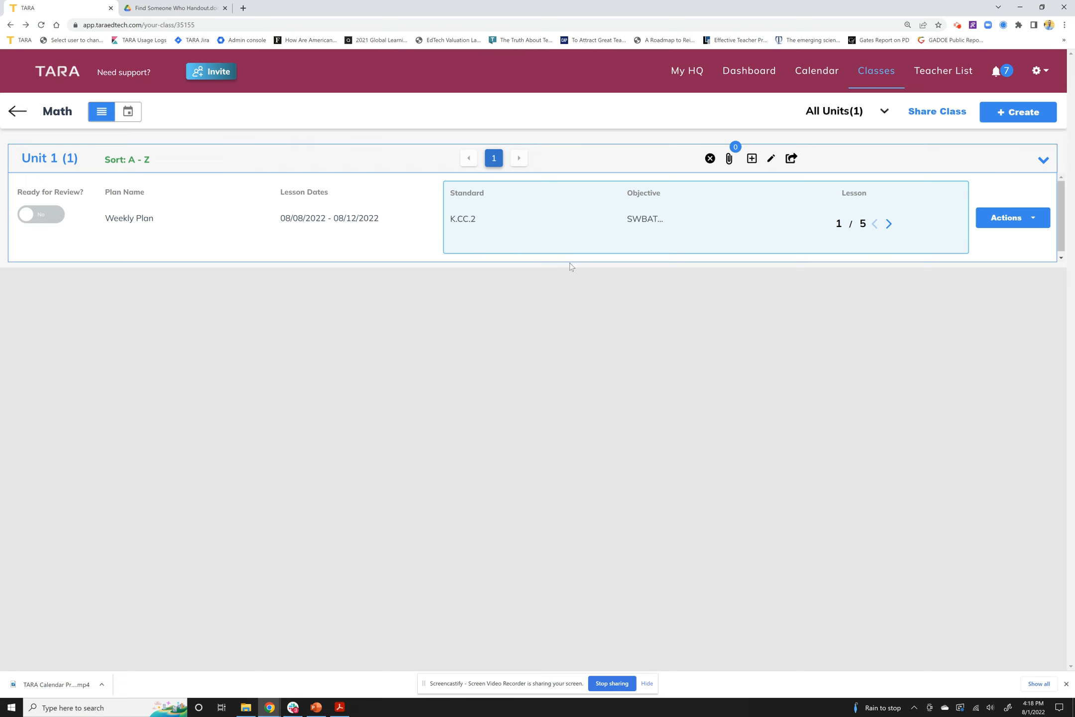
click(1051, 122)
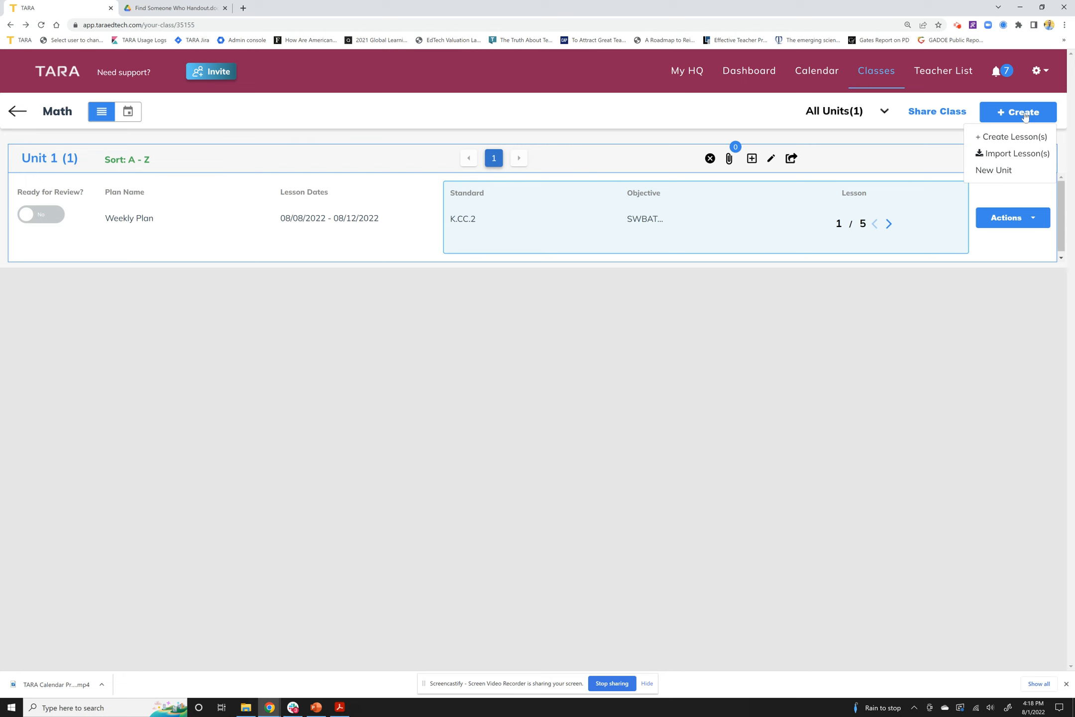
Start a combined Unit 1 lesson import with the first lesson named 'Eureka Example'
click(1016, 153)
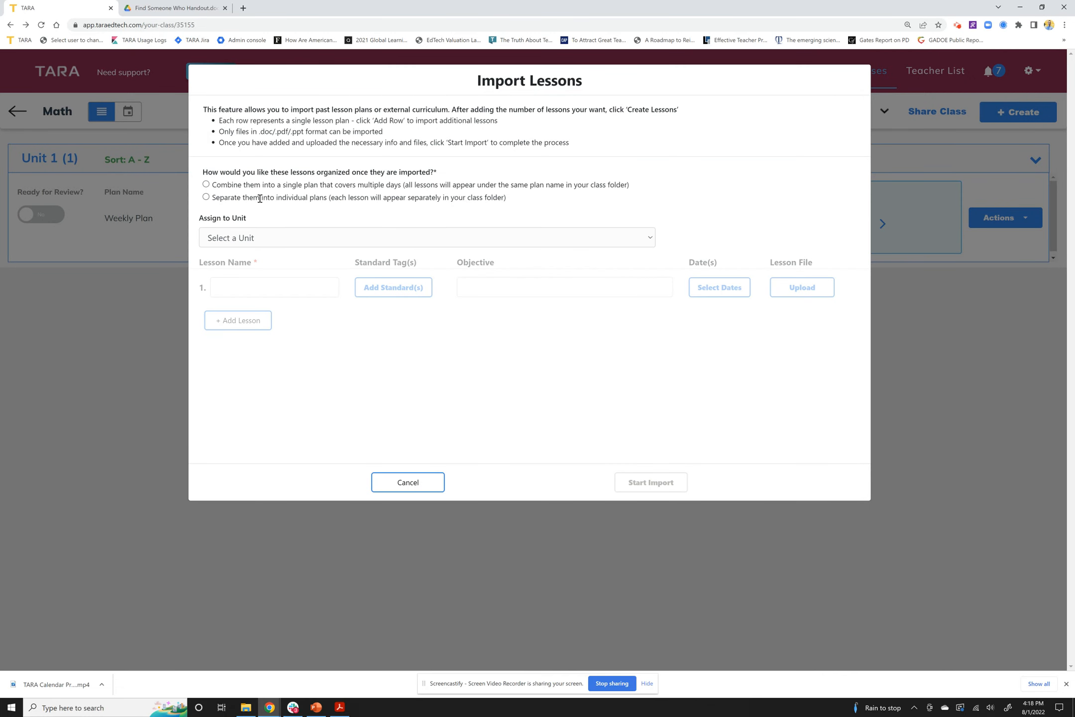
click(206, 185)
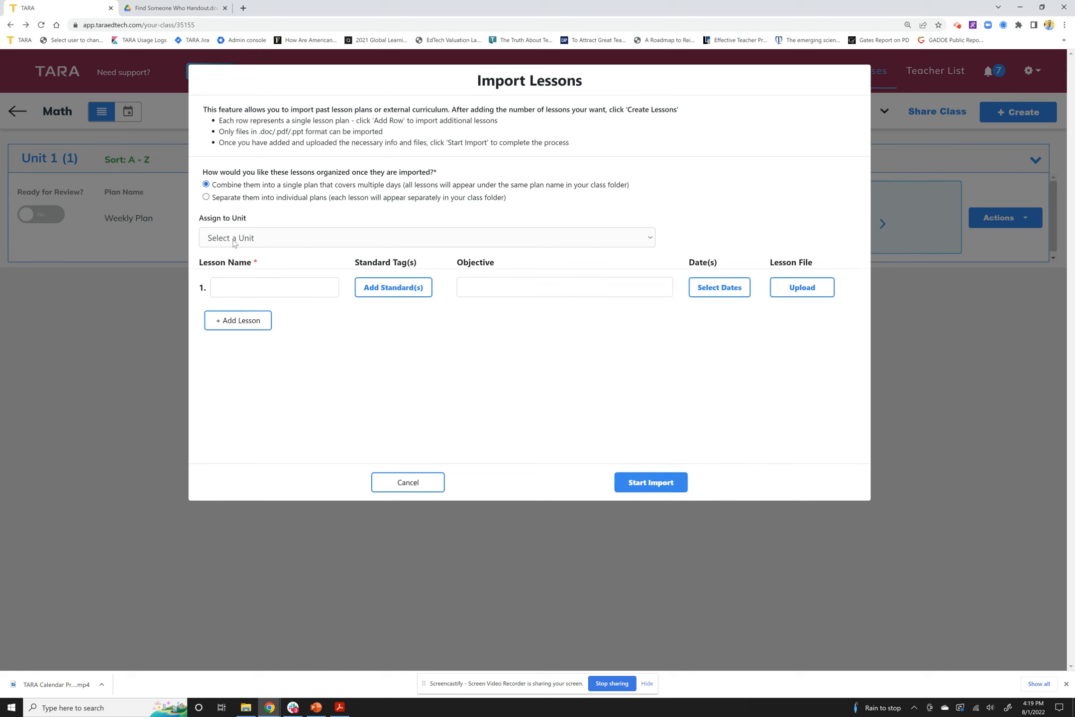
click(252, 242)
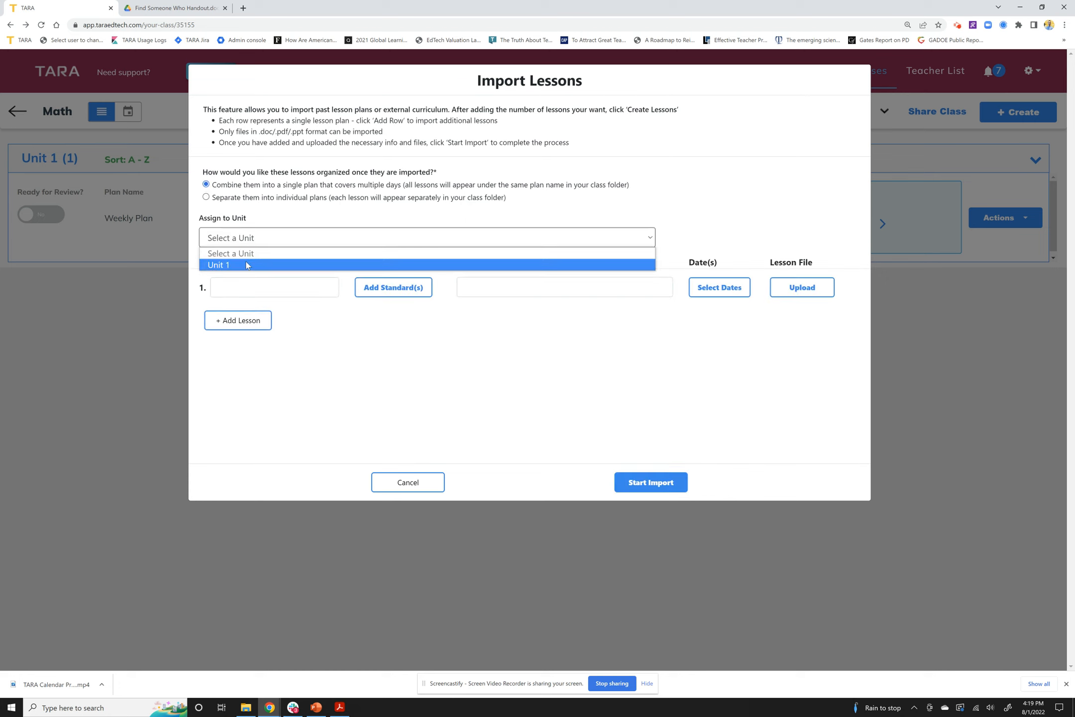
click(257, 264)
click(262, 295)
text(Eureka Example)
Leave the first lesson's standard empty and date it 08/02/2022
click(386, 290)
click(524, 147)
click(553, 240)
click(537, 410)
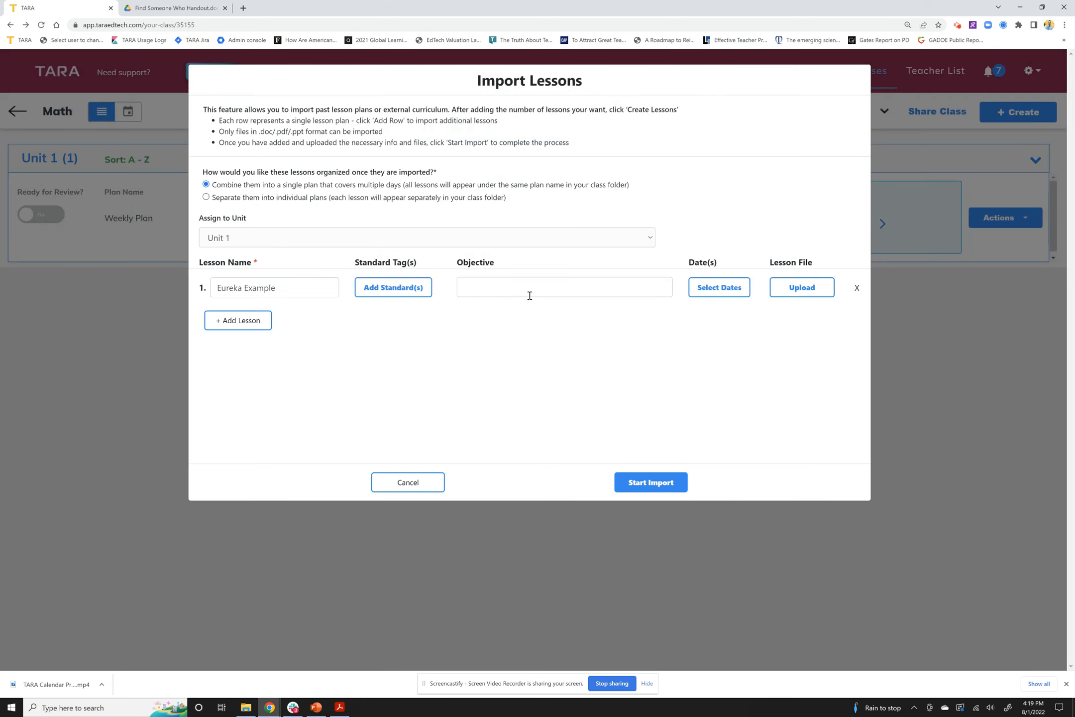
click(719, 289)
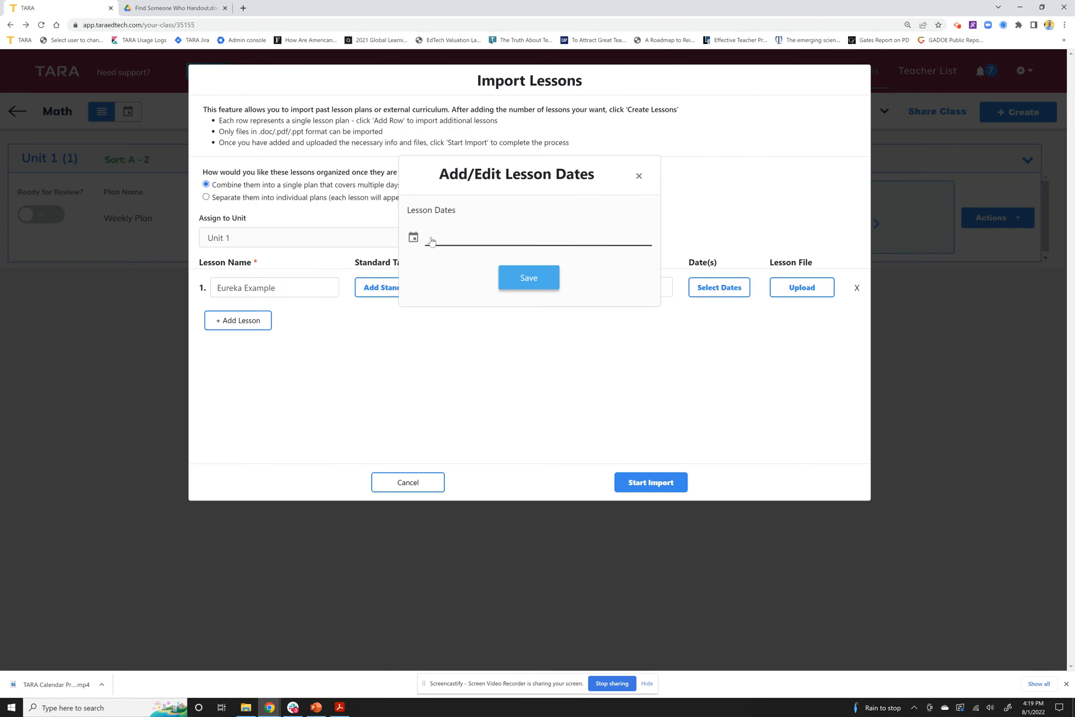
click(469, 247)
click(486, 382)
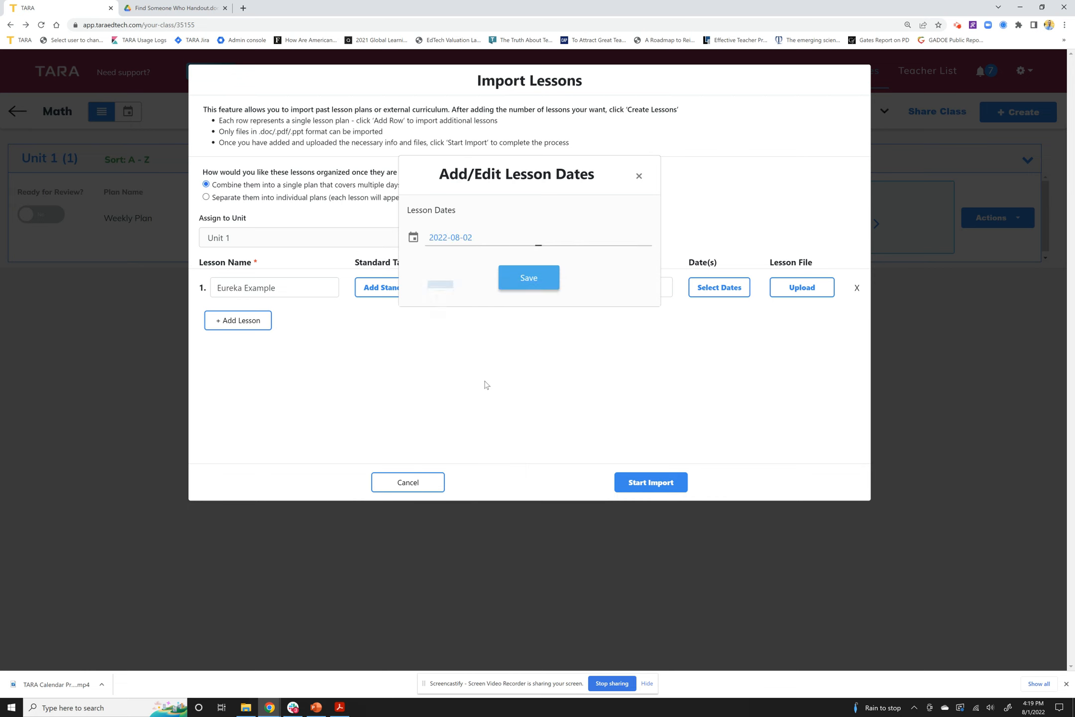
click(529, 280)
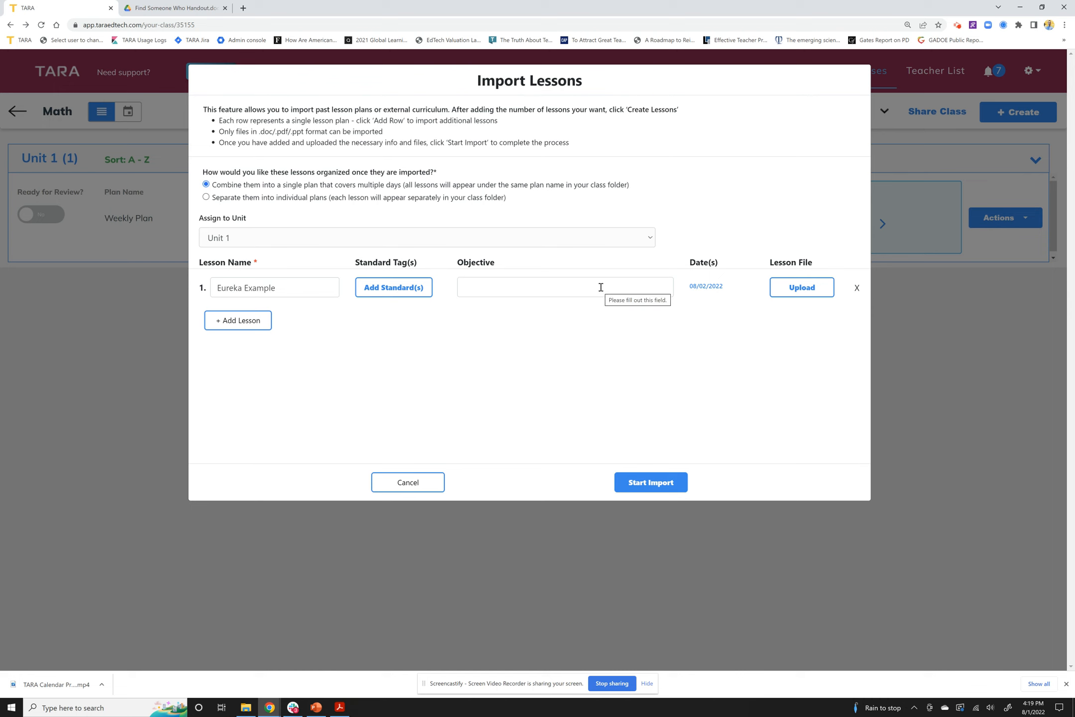
Attach the Eureka Topic A Lesson 1 PDF to row 1 and add a second row
click(810, 293)
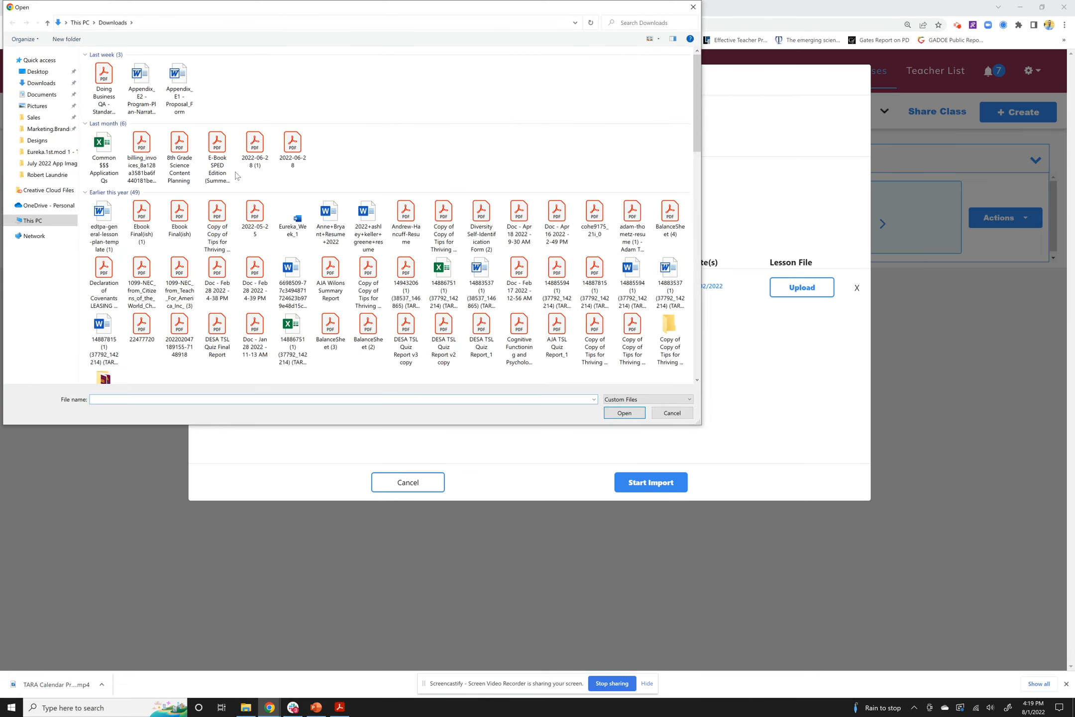
click(41, 152)
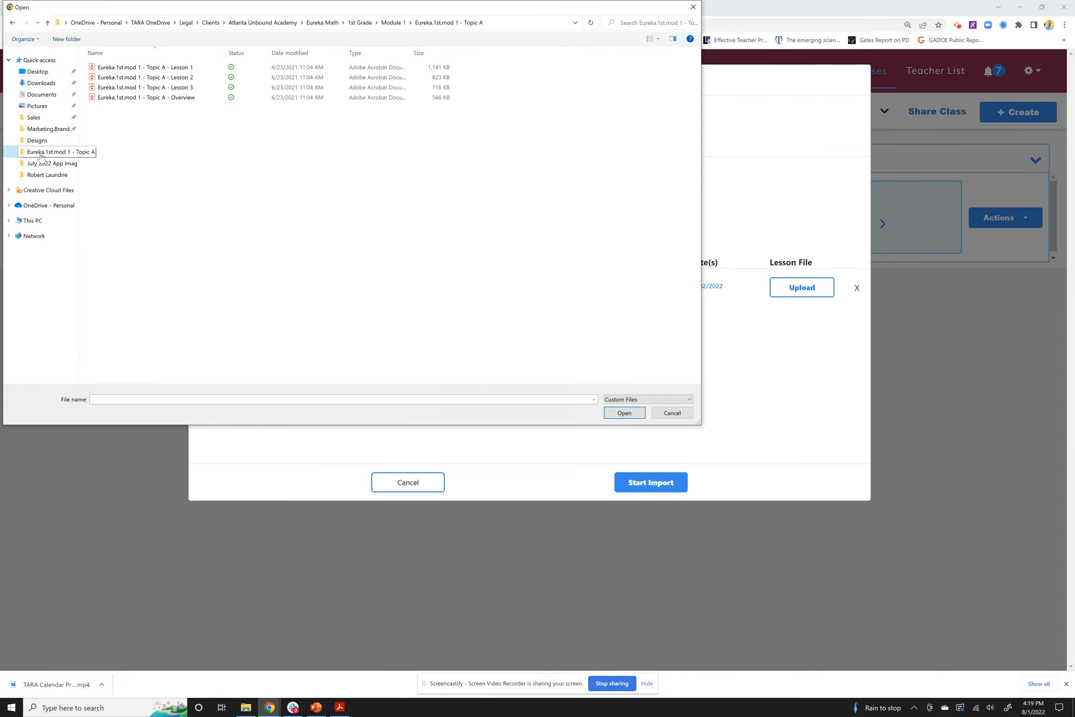
click(164, 67)
double_click(164, 68)
click(252, 325)
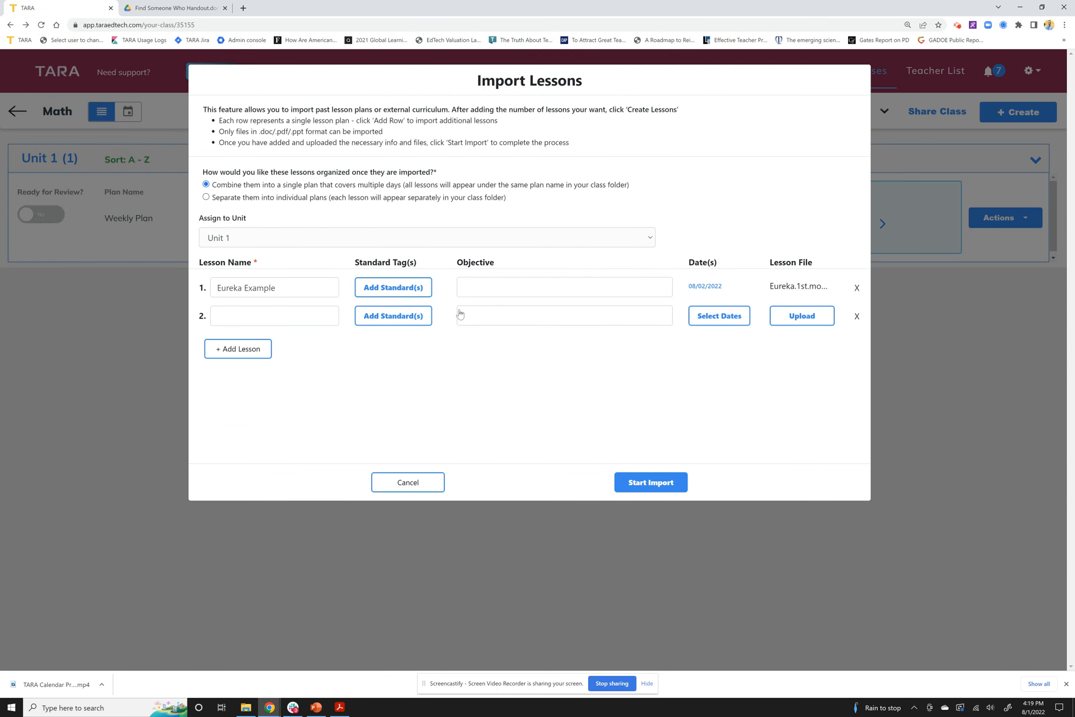
Date the second lesson 08/03/2022 and attach the Lesson 2 PDF
click(732, 324)
click(519, 241)
click(504, 378)
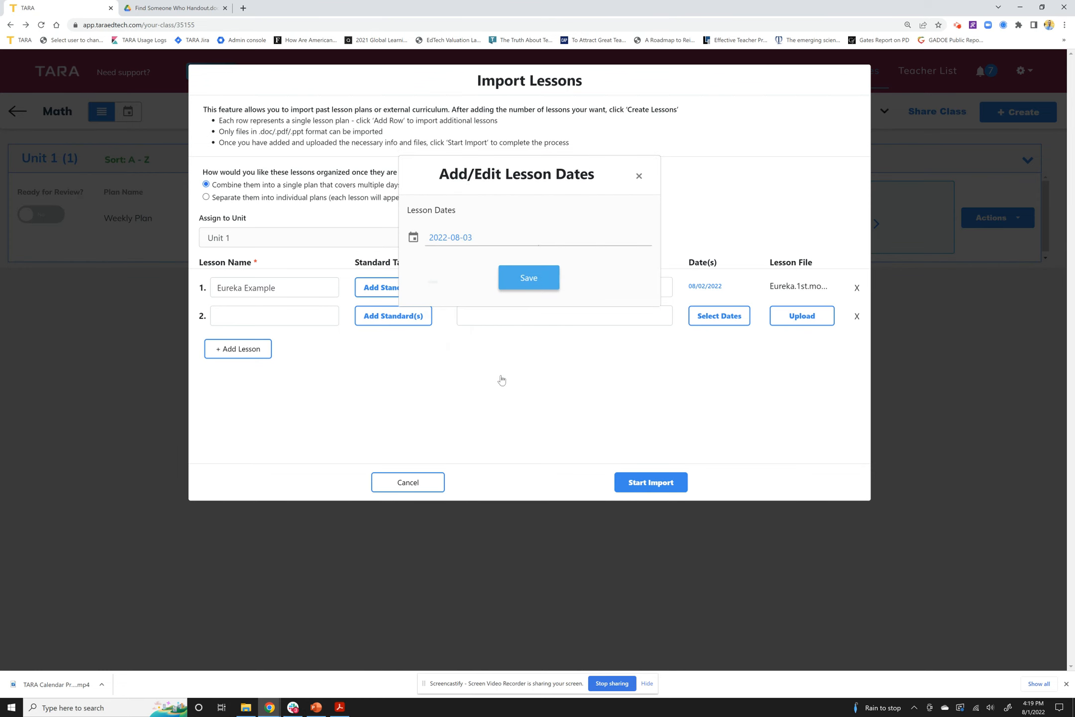
click(535, 283)
click(782, 316)
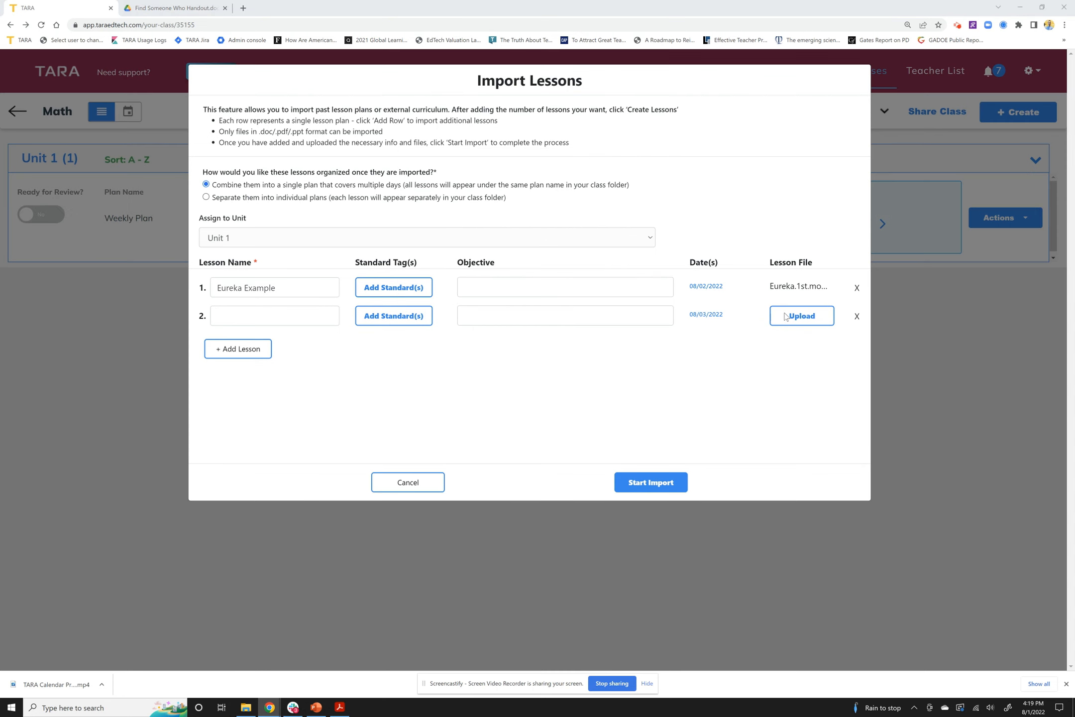
click(172, 87)
click(167, 79)
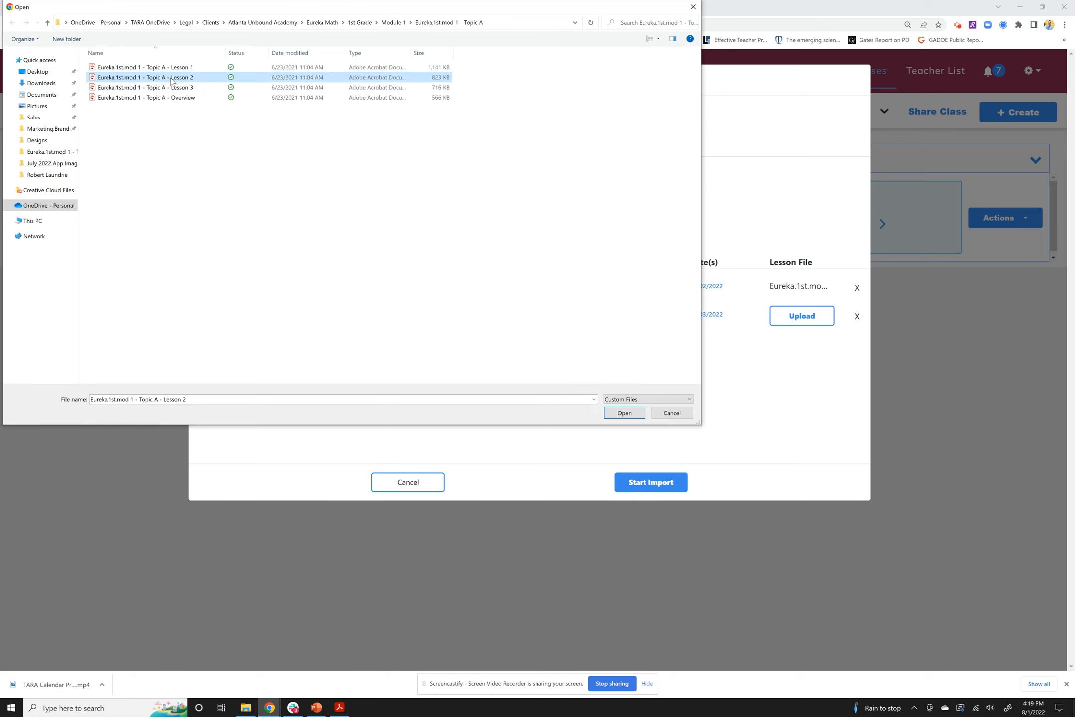
click(606, 413)
Add a third lesson dated 08/04/2022 with the Lesson 3 PDF attached
click(268, 351)
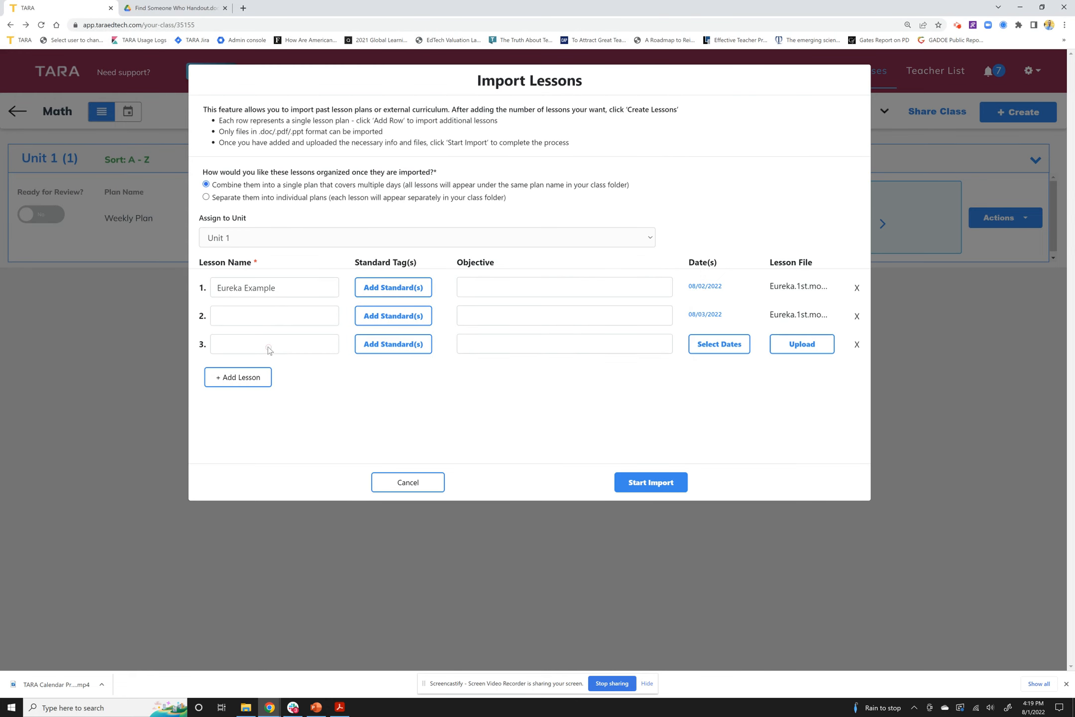
click(728, 350)
click(533, 239)
click(523, 379)
click(528, 277)
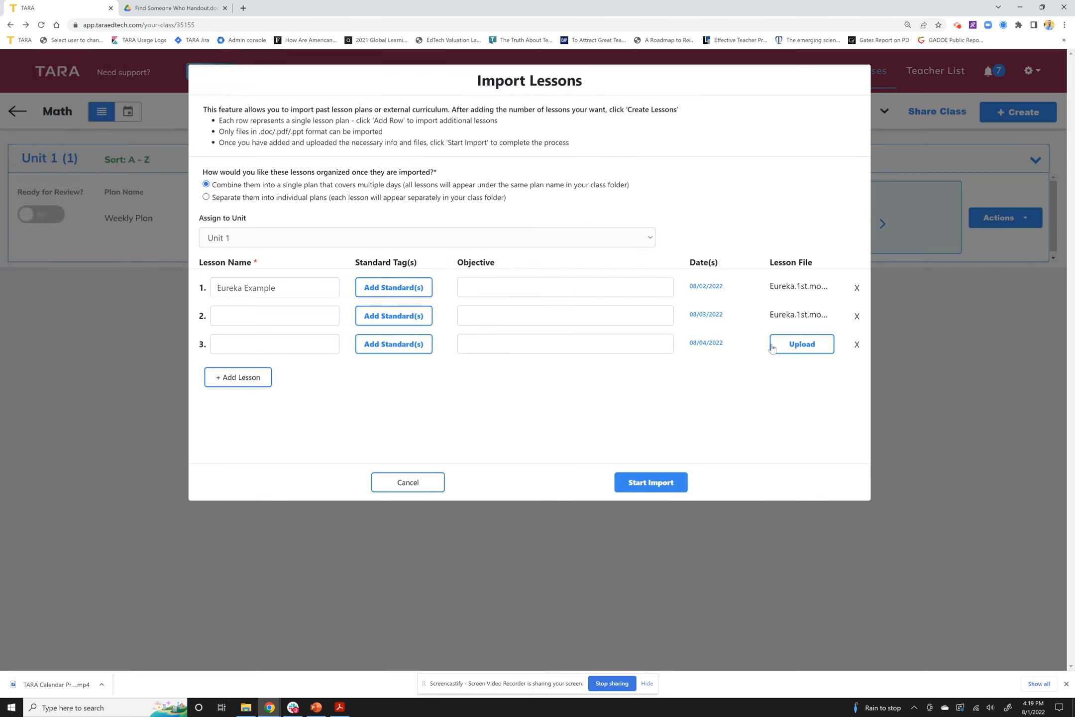
click(799, 345)
click(151, 87)
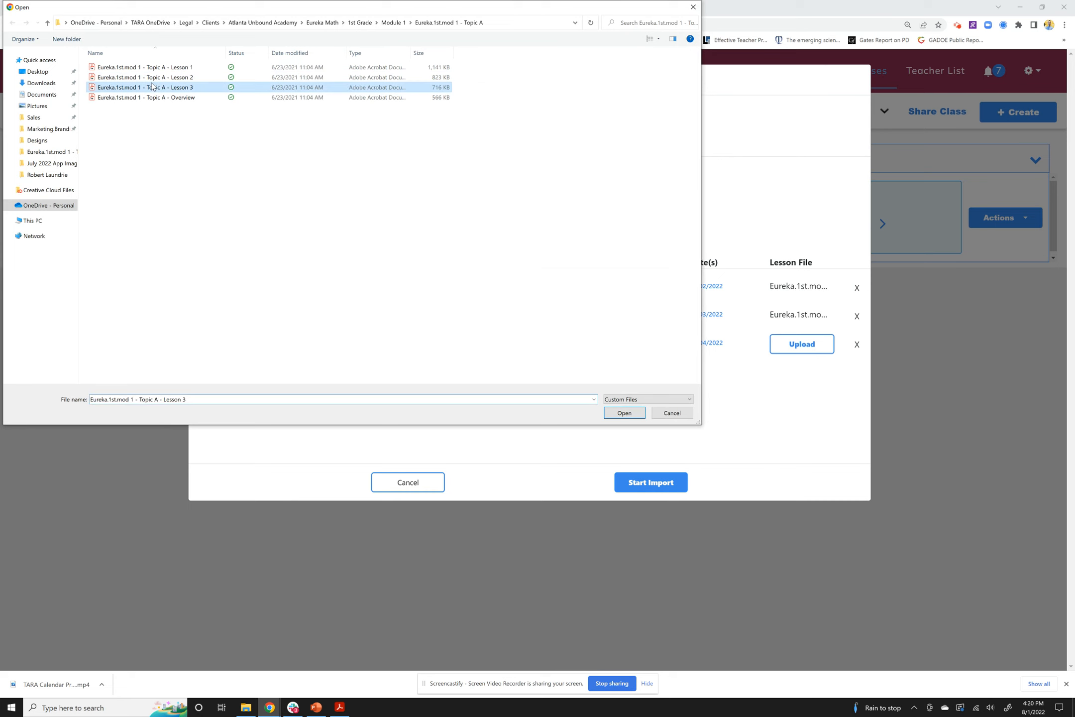
click(624, 413)
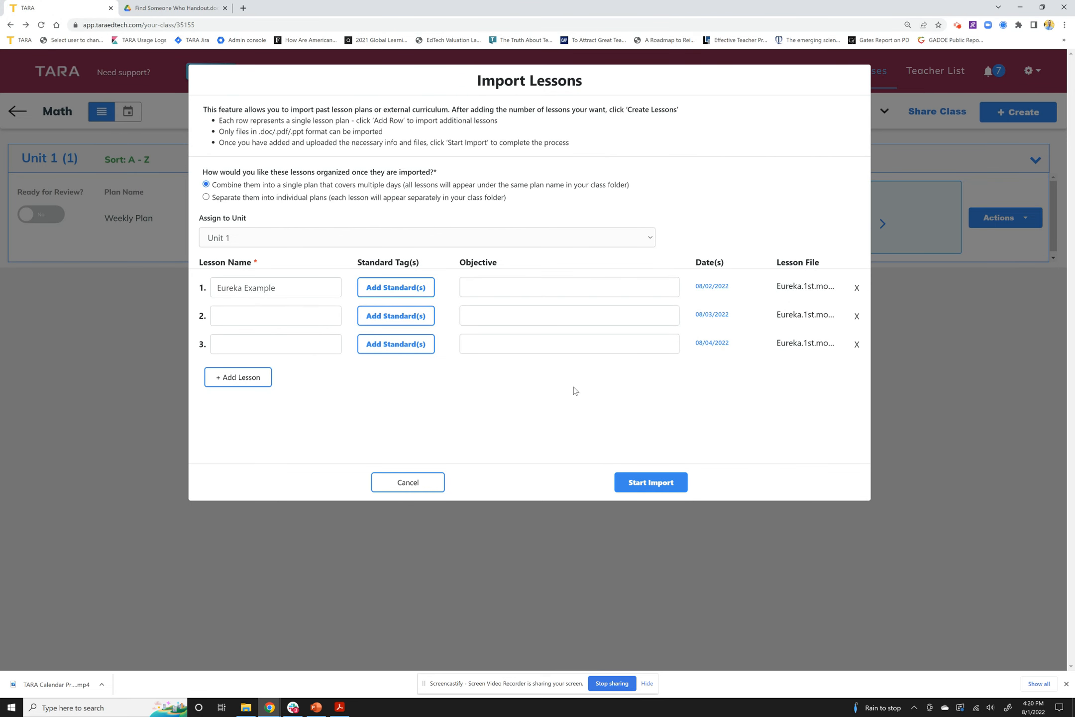
drag(260, 132, 306, 132)
Import the three Eureka Example lessons into Unit 1
click(305, 133)
click(398, 185)
click(647, 491)
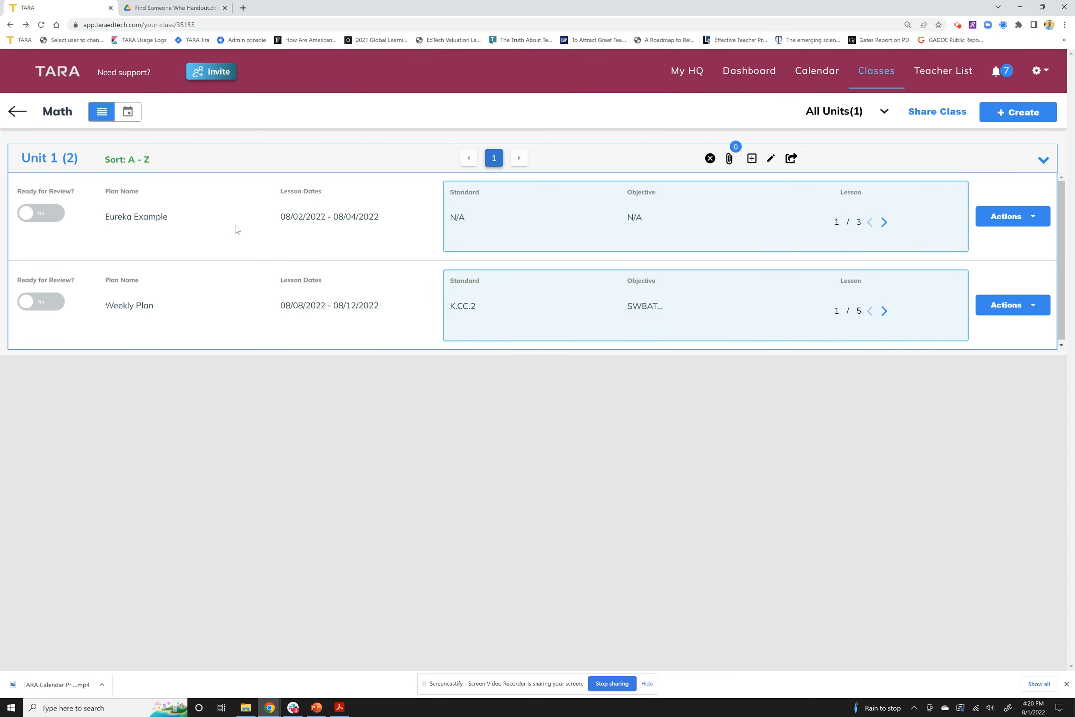
Open the new Eureka Example plan for editing through its Actions menu
drag(105, 221, 169, 218)
click(251, 219)
drag(276, 219, 395, 222)
click(395, 222)
click(1004, 212)
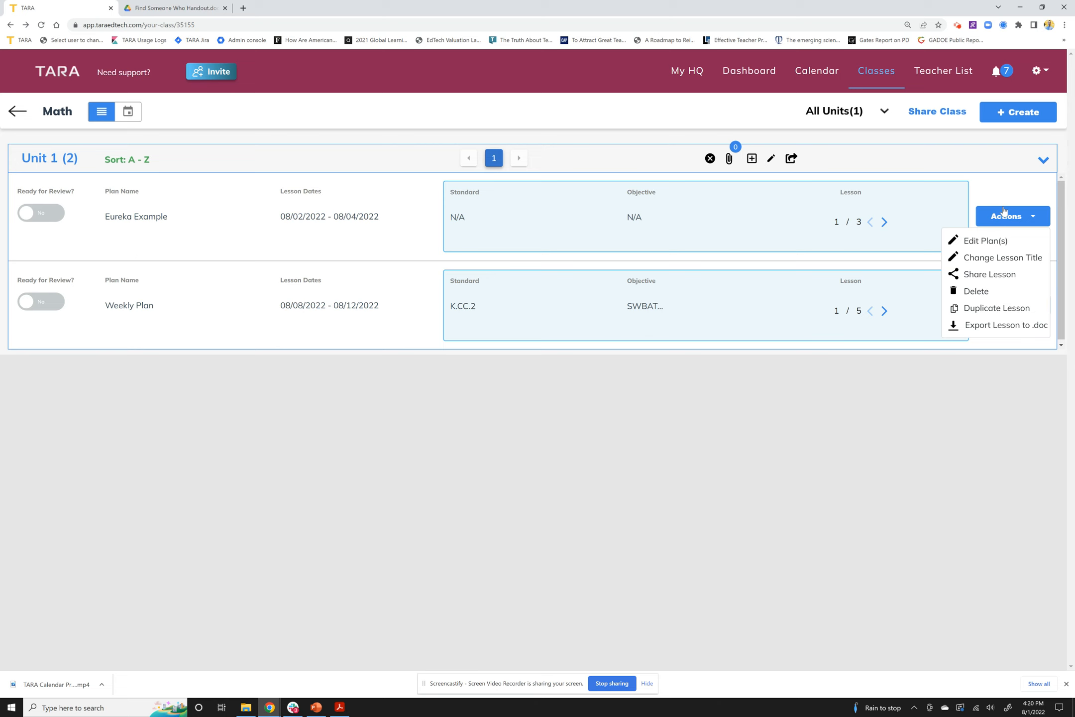
click(990, 241)
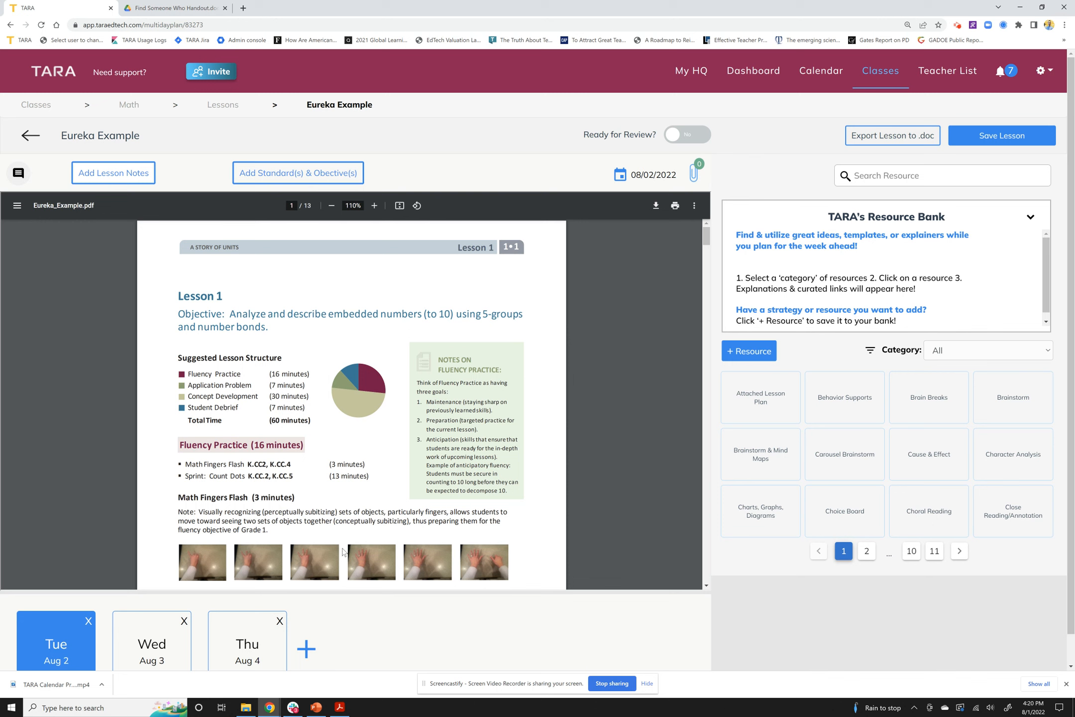
Dismiss the downloads bar, scroll the Lesson 1 PDF, then view the Wed Aug 3 and Thu Aug 4 lessons
click(1066, 684)
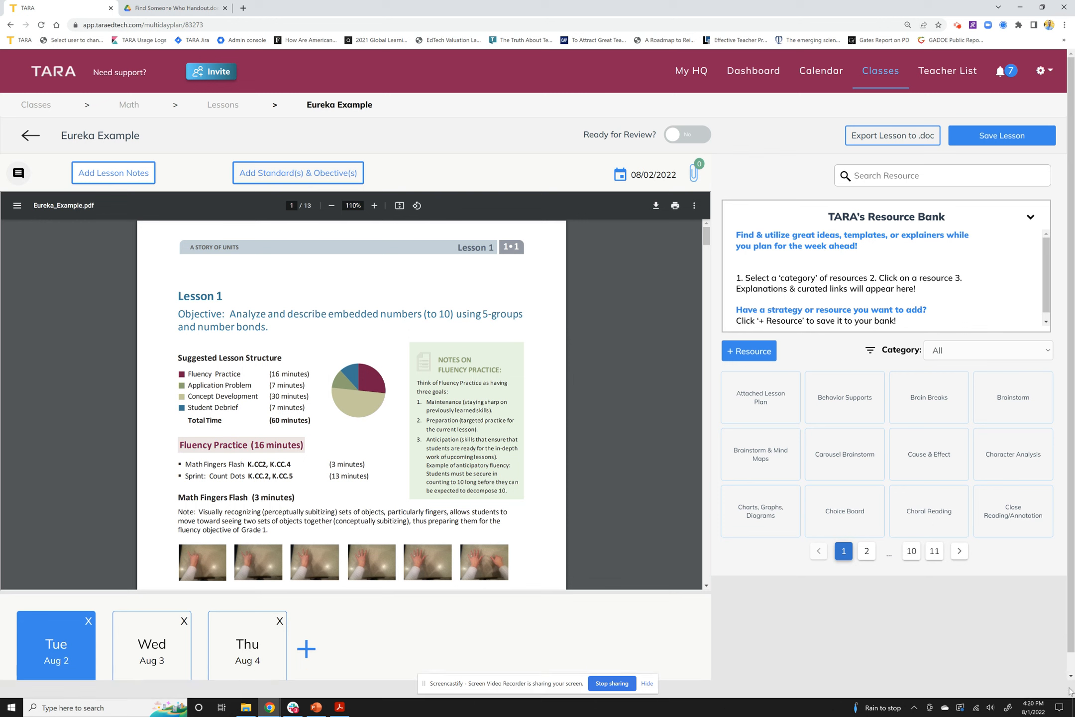
scroll(257, 348, down, 1)
scroll(257, 348, down, 15)
scroll(257, 342, down, 9)
scroll(257, 343, up, 20)
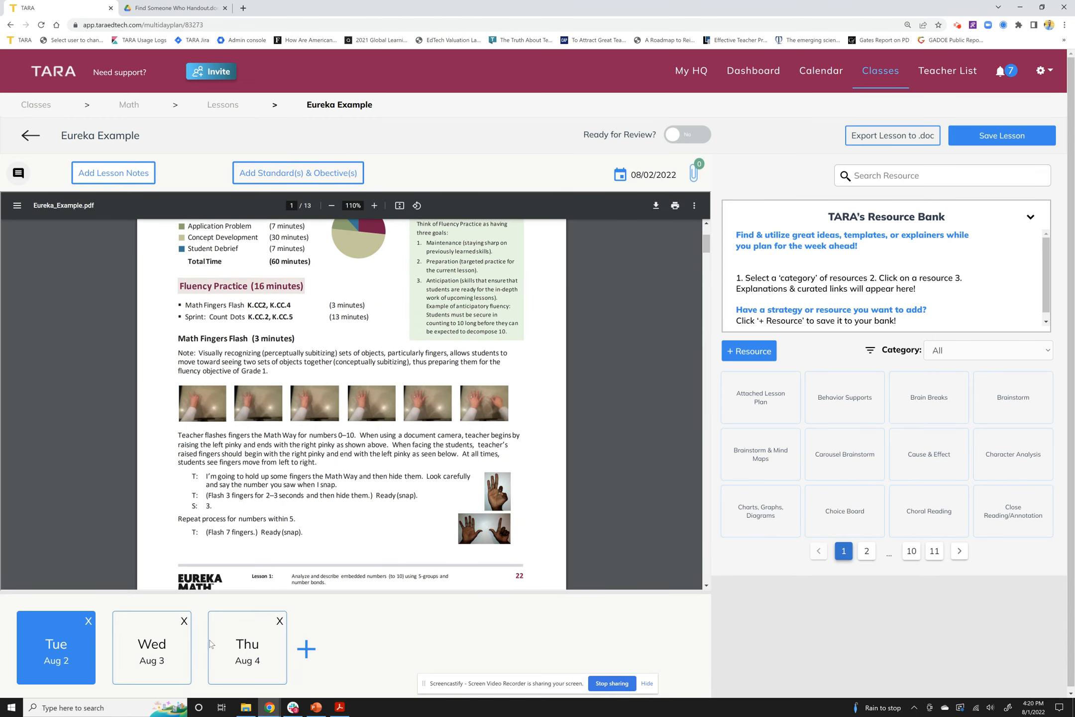
click(154, 648)
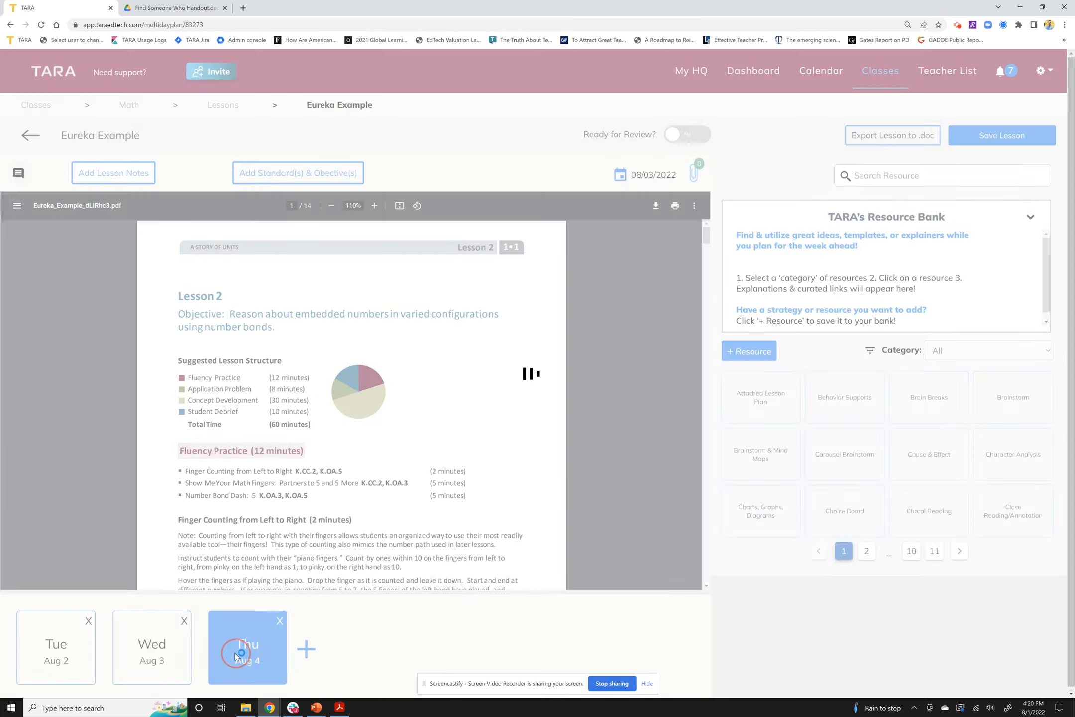
click(237, 658)
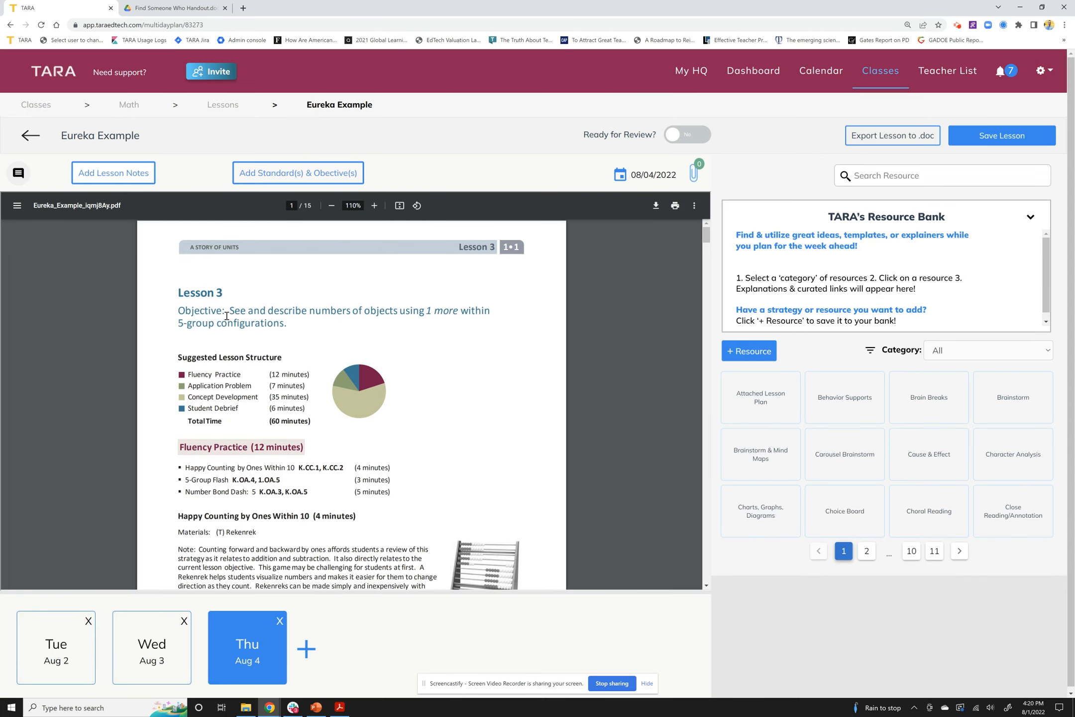
click(306, 651)
Add Fri Aug 5 as a fourth lesson date, view it, then go back to Tue Aug 2
click(575, 148)
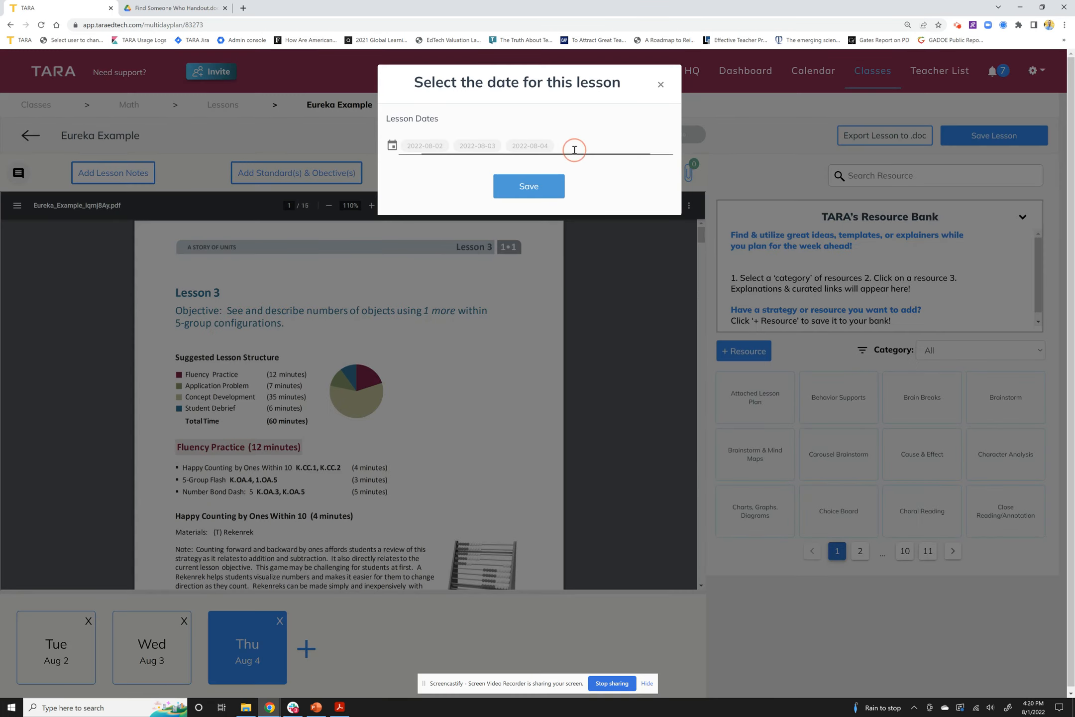
click(500, 290)
click(517, 402)
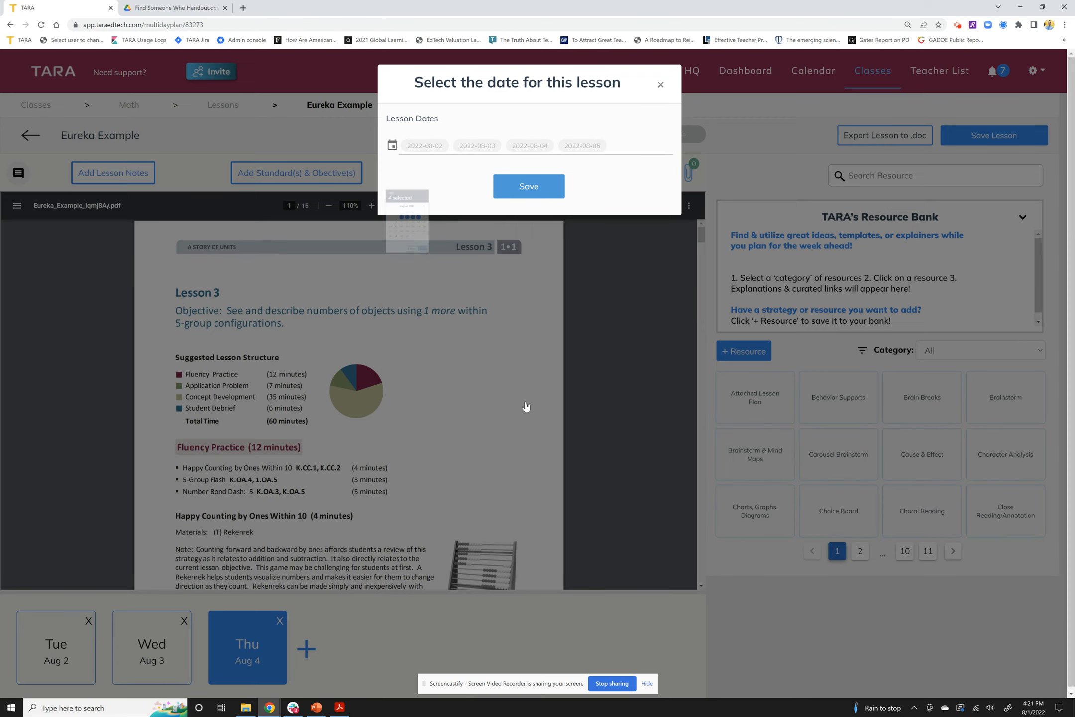
click(532, 192)
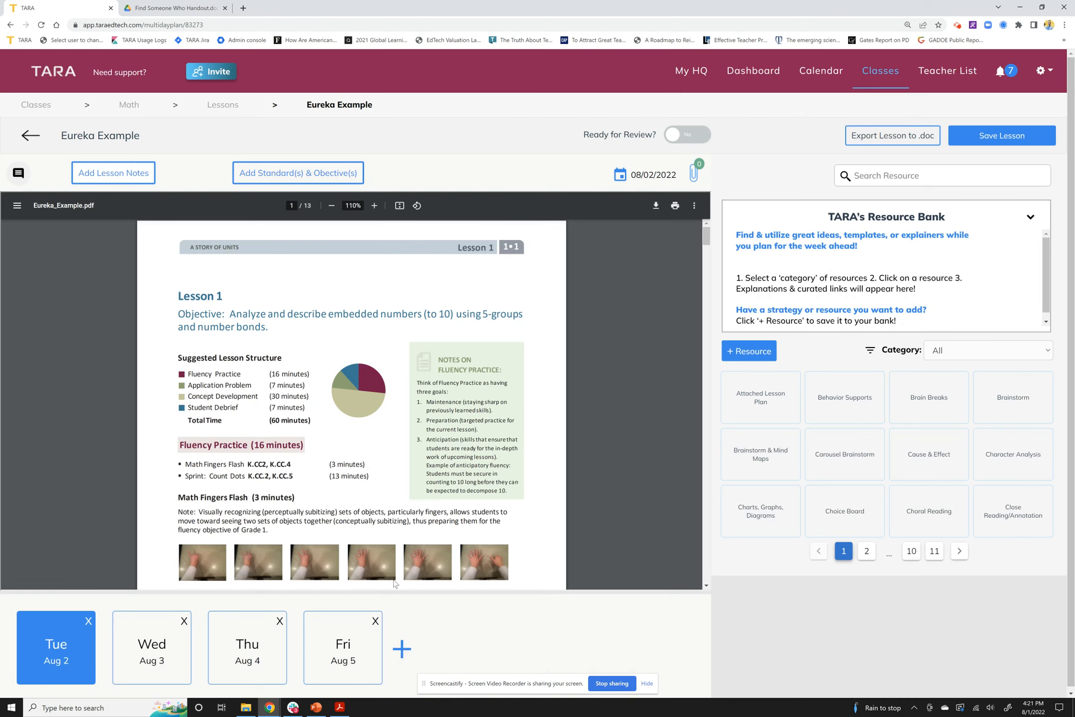
click(335, 649)
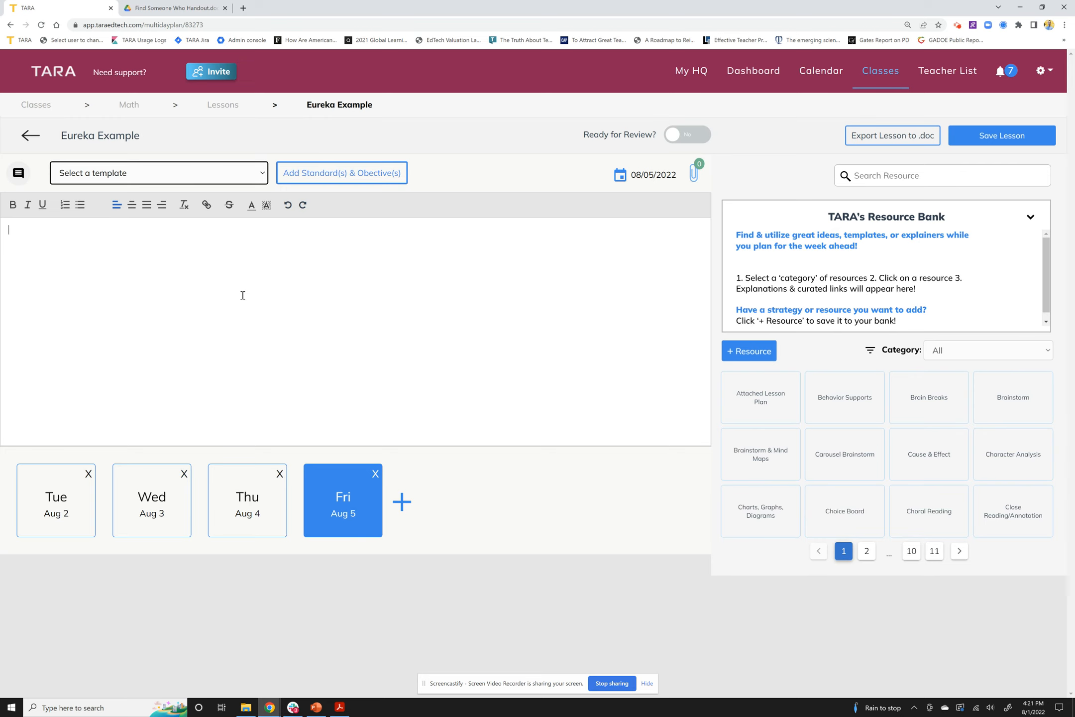
click(73, 516)
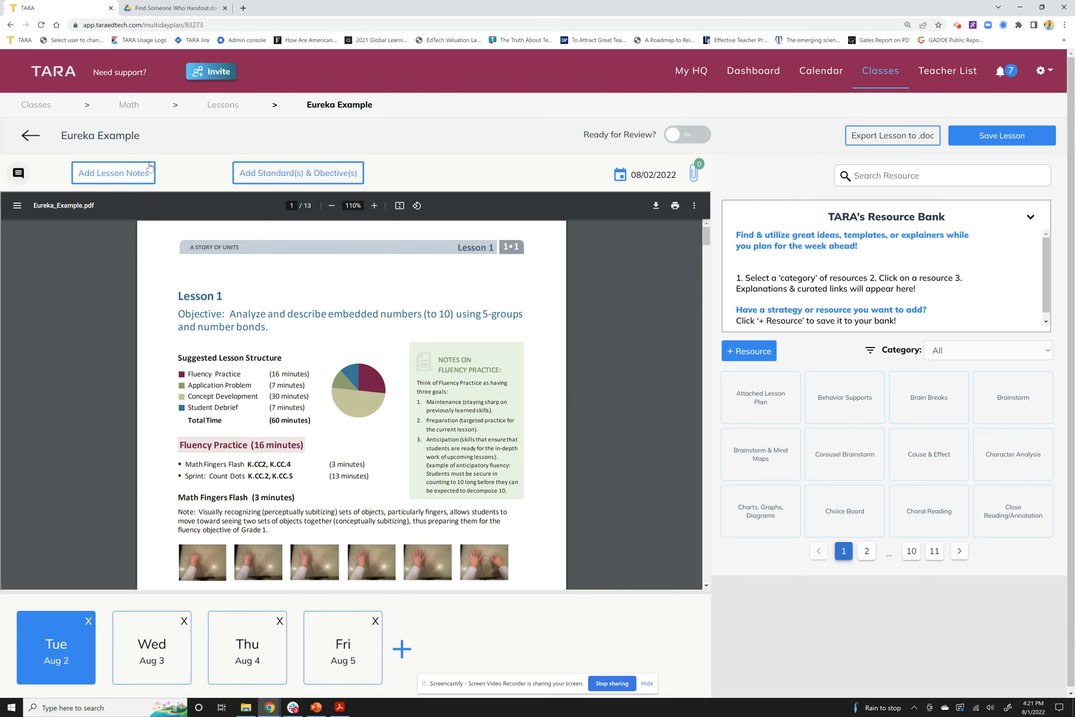
Fill the Aug 2 lesson notes with the Lesson smart guide
click(127, 168)
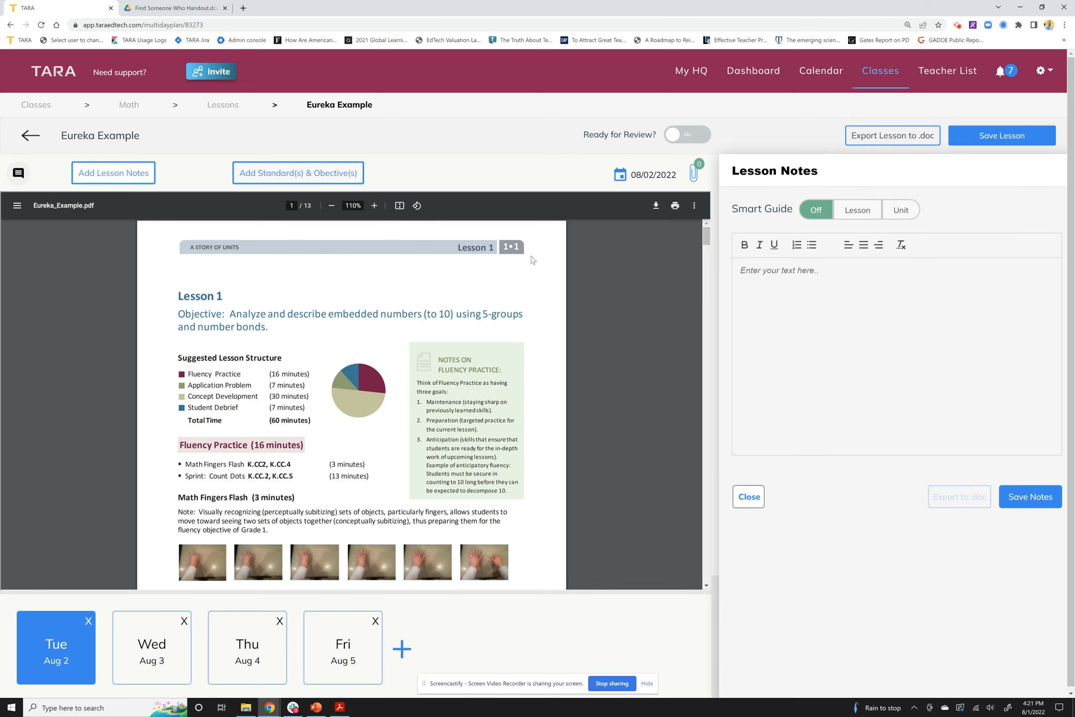
click(776, 293)
click(868, 218)
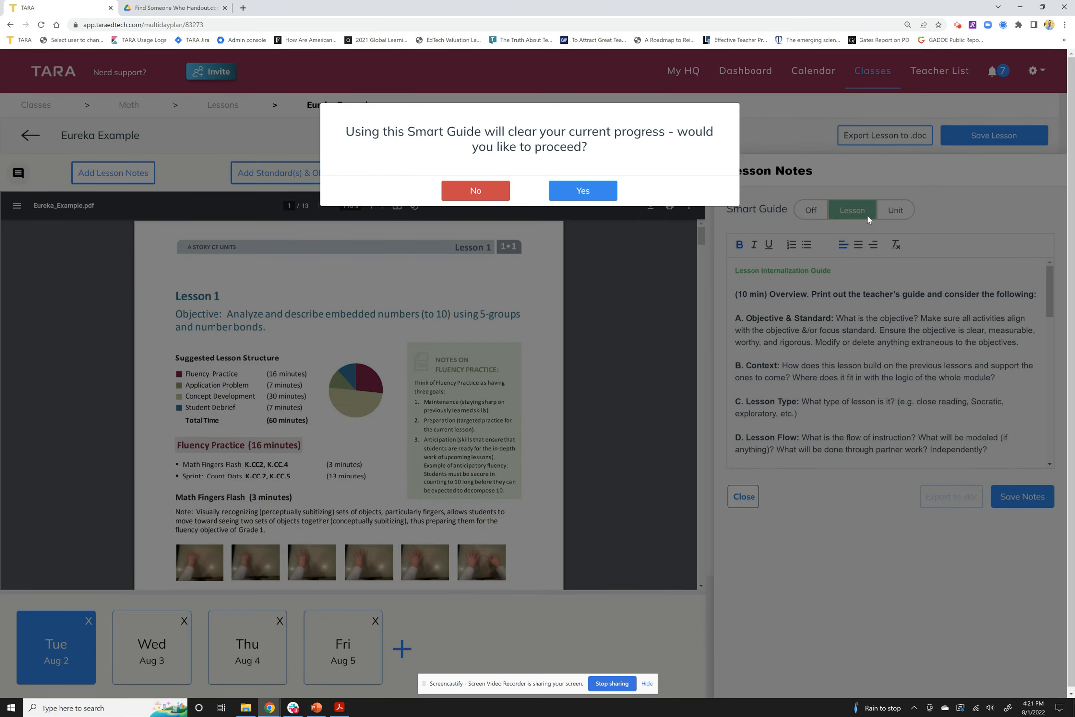
click(583, 191)
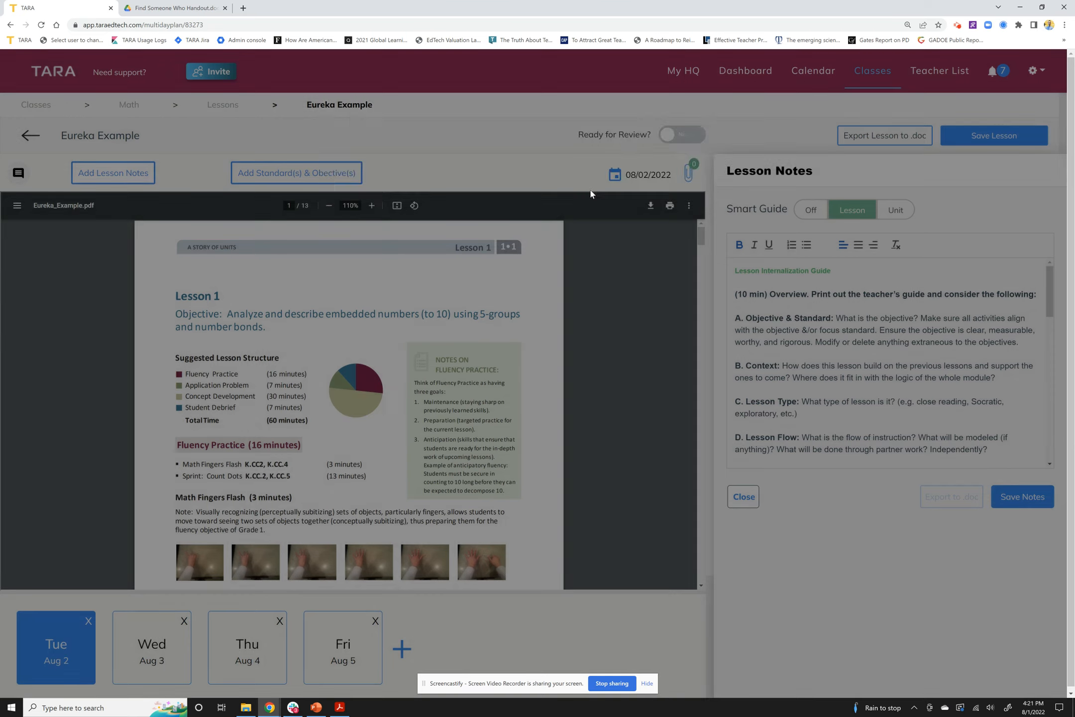
Add the line 'Add notes on internalization' after section A and save the notes
click(810, 306)
scroll(803, 316, down, 5)
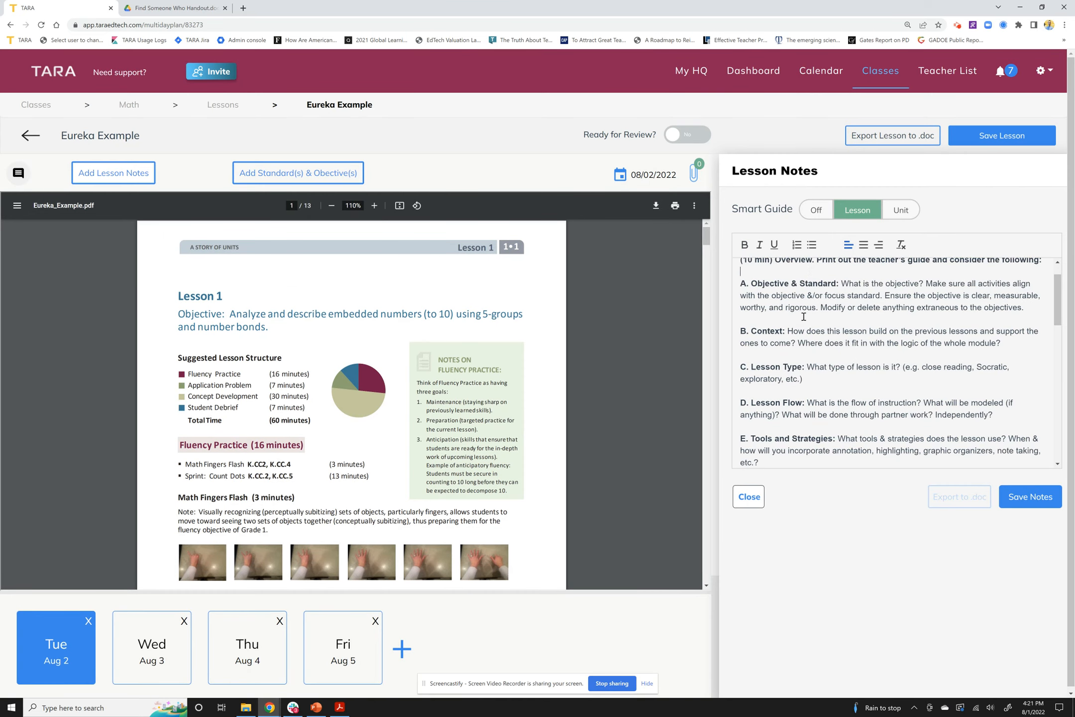
scroll(803, 313, down, 3)
scroll(806, 311, up, 8)
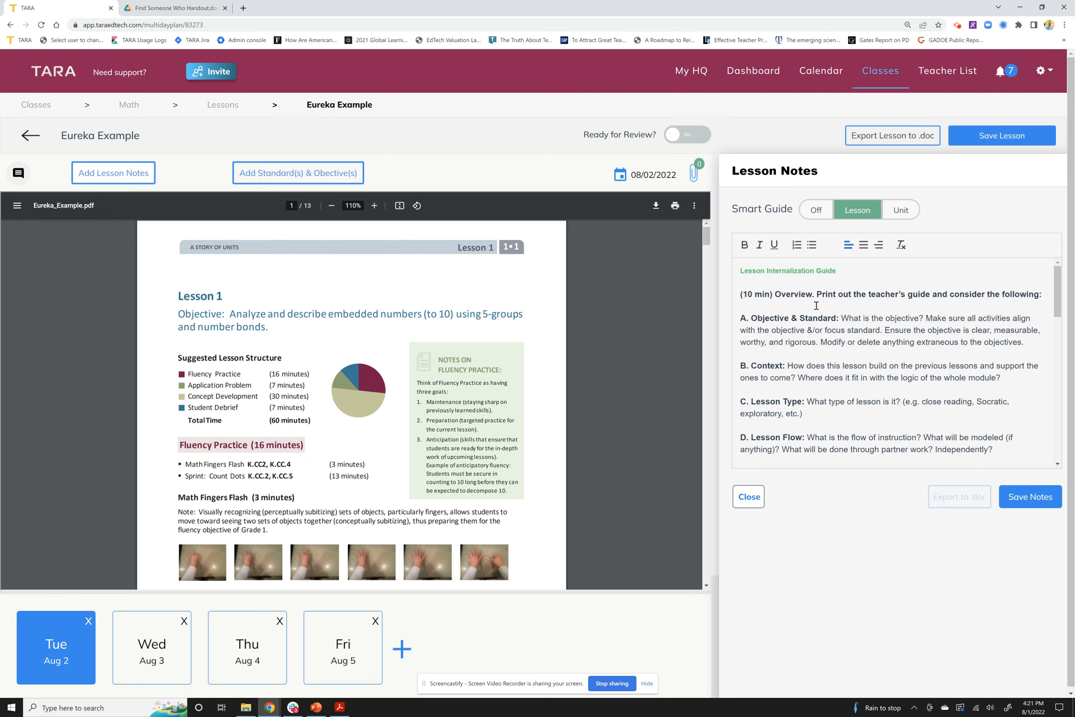
click(804, 354)
key(Return)
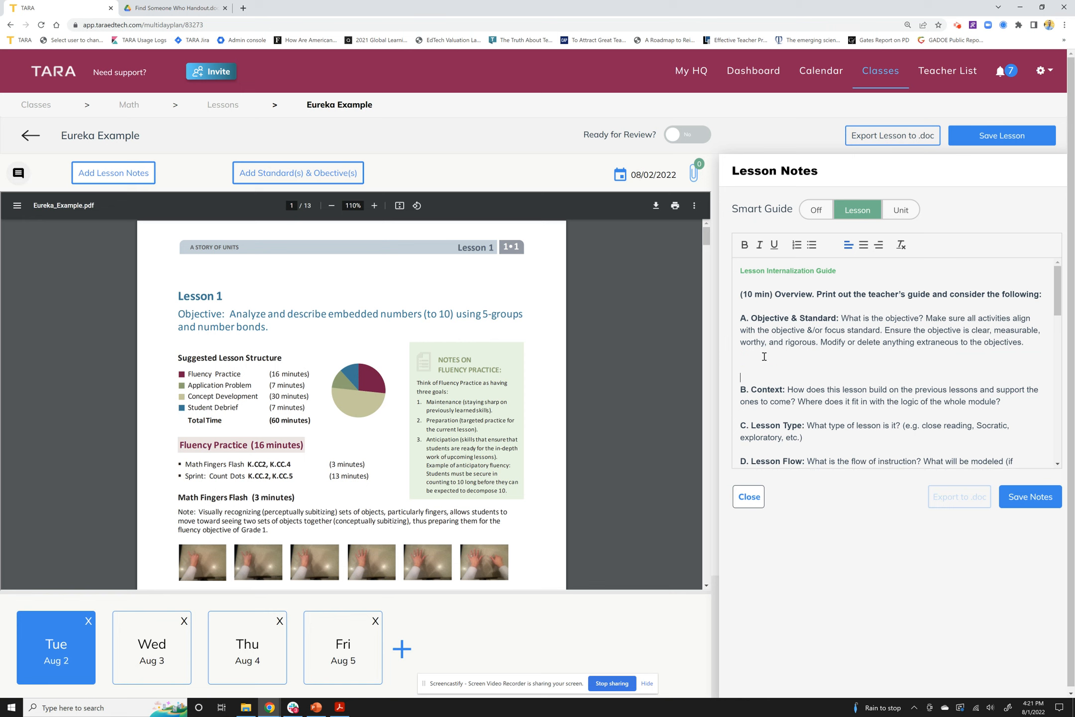
text(Add notes on internalization)
click(1018, 498)
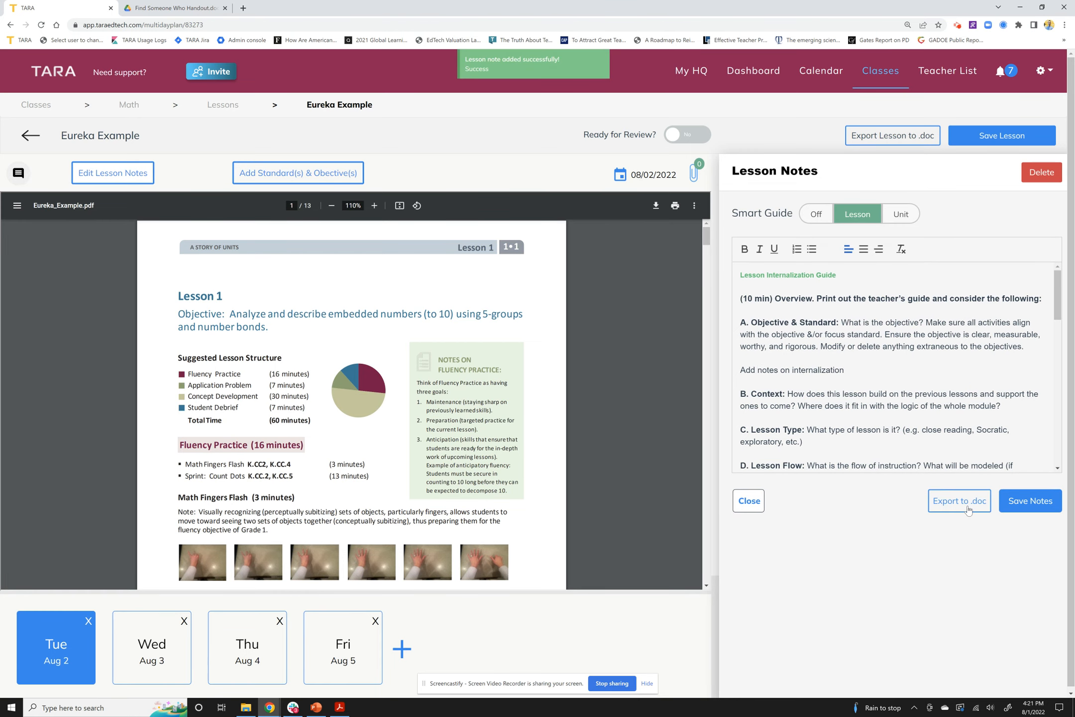
Close the notes, save the Eureka Example lesson, and return to the classes list
click(749, 501)
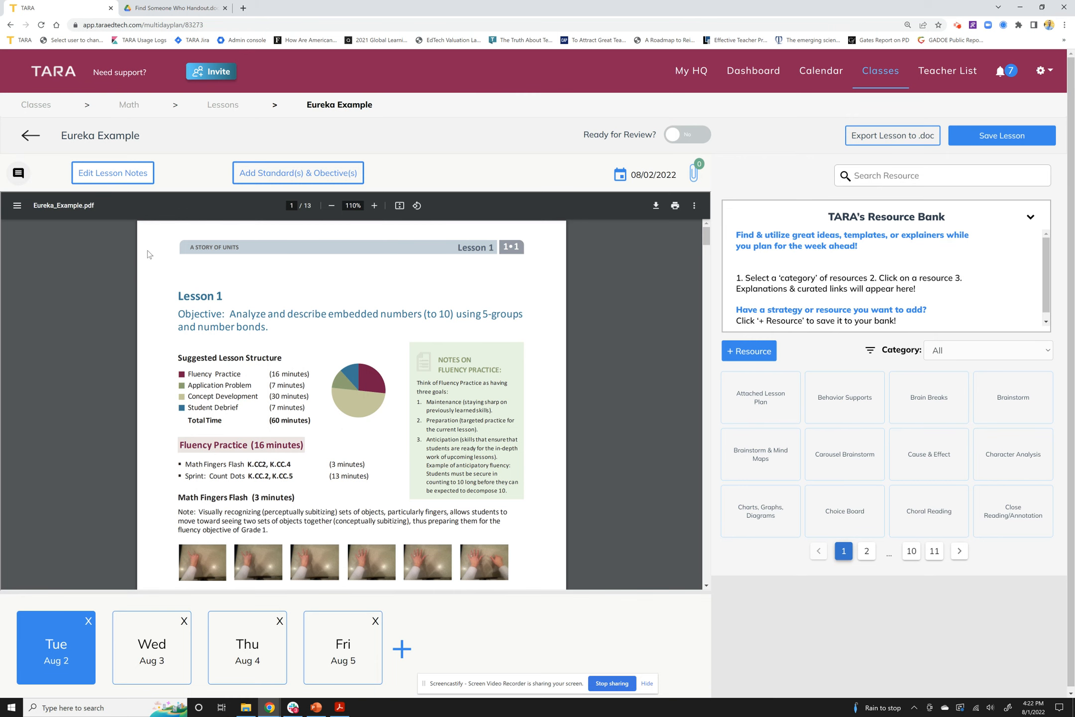
click(19, 173)
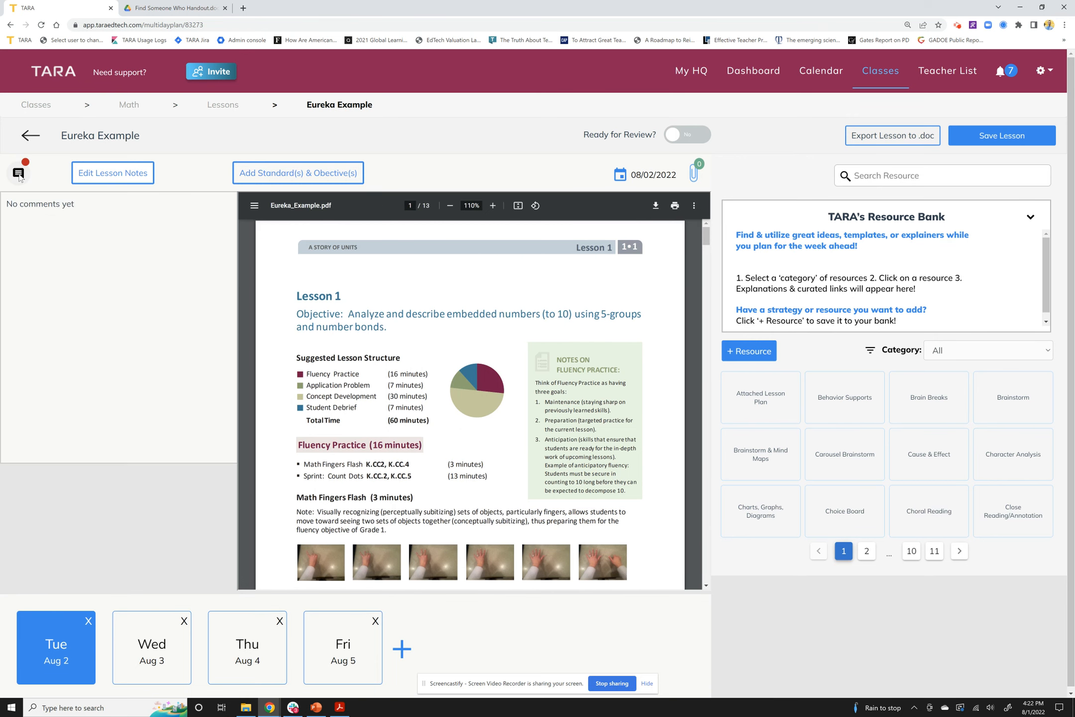
click(29, 173)
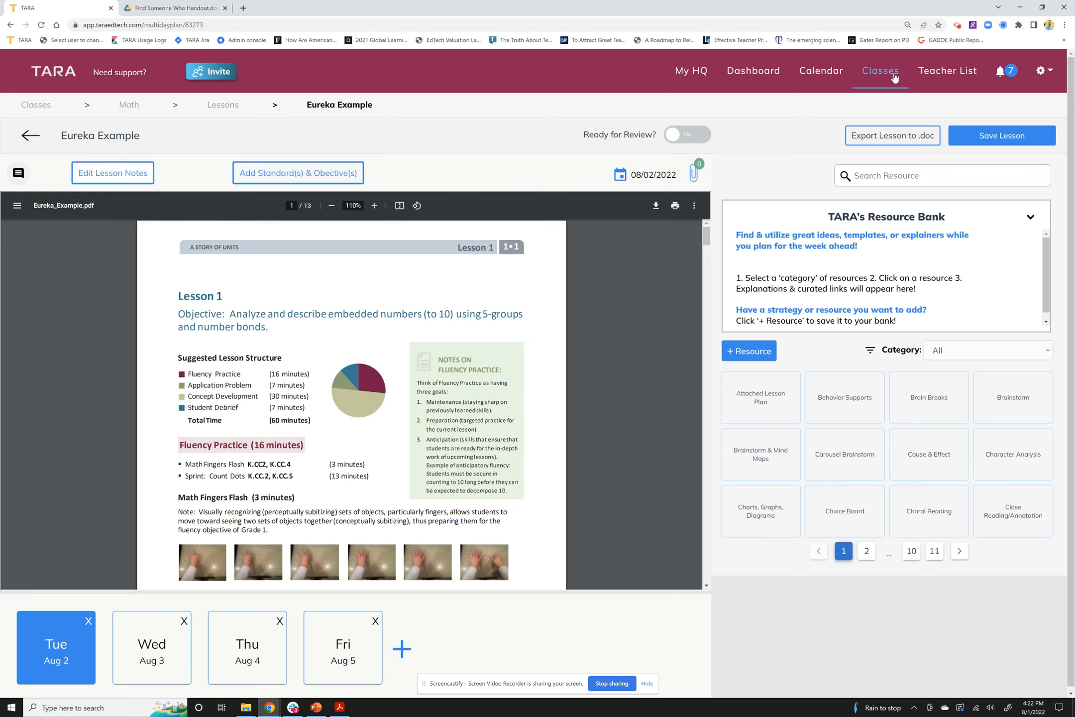
click(974, 131)
click(866, 75)
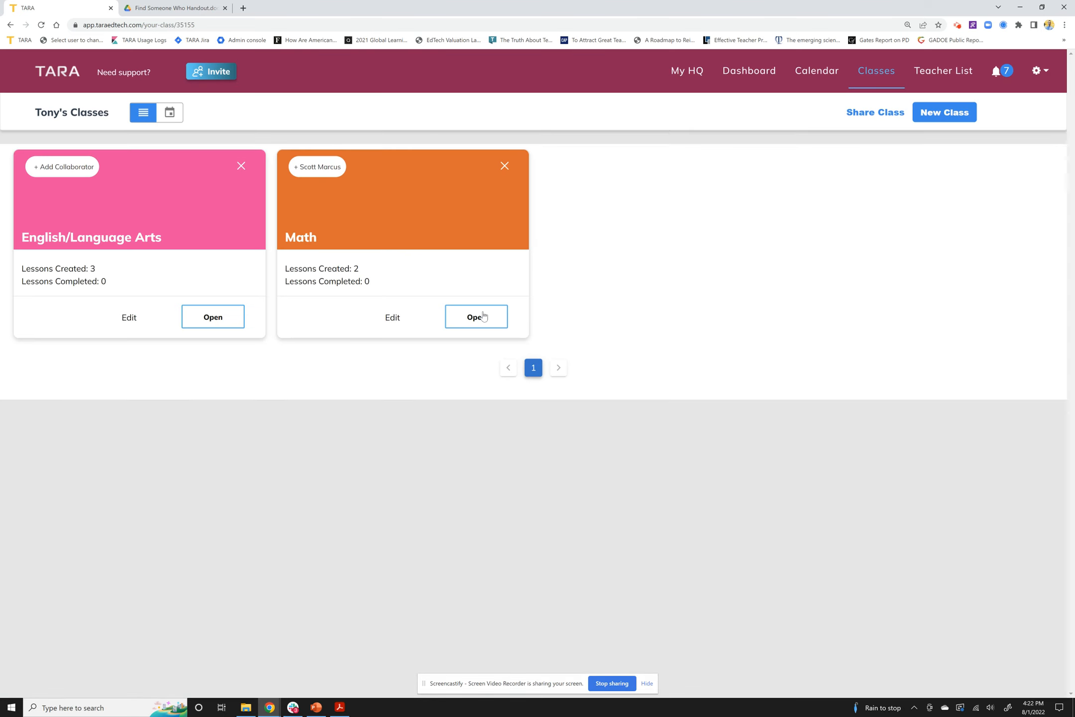
In Math, begin a combined Unit 1 import with the lesson named 'Sample Curriculum Map'
click(482, 317)
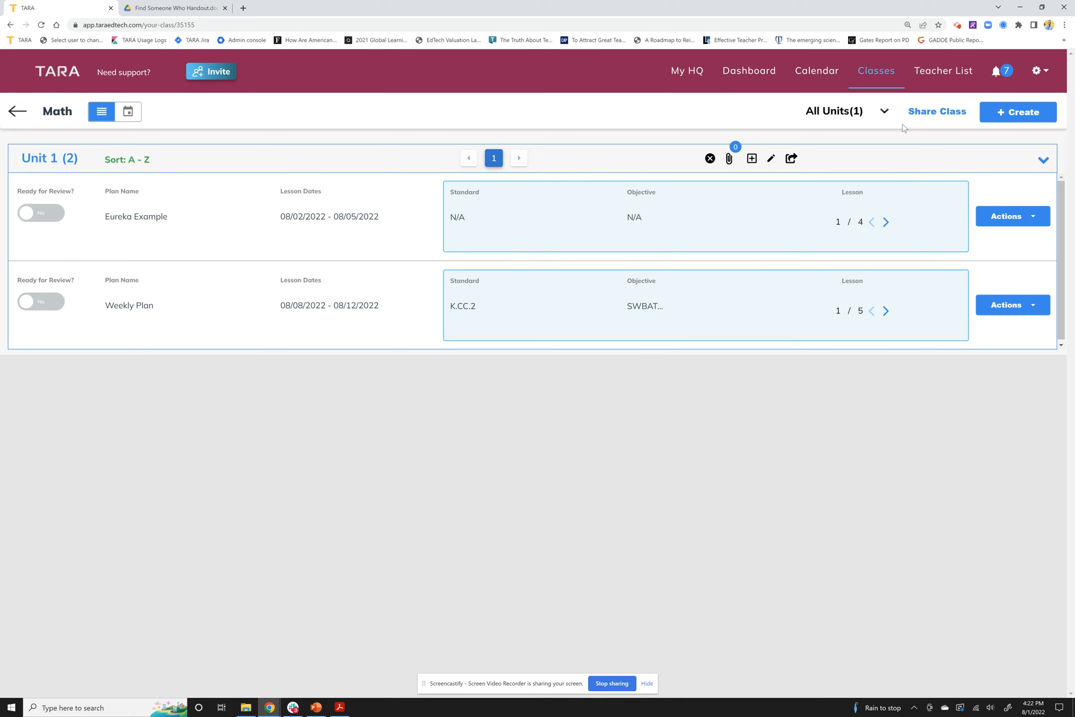
click(1020, 122)
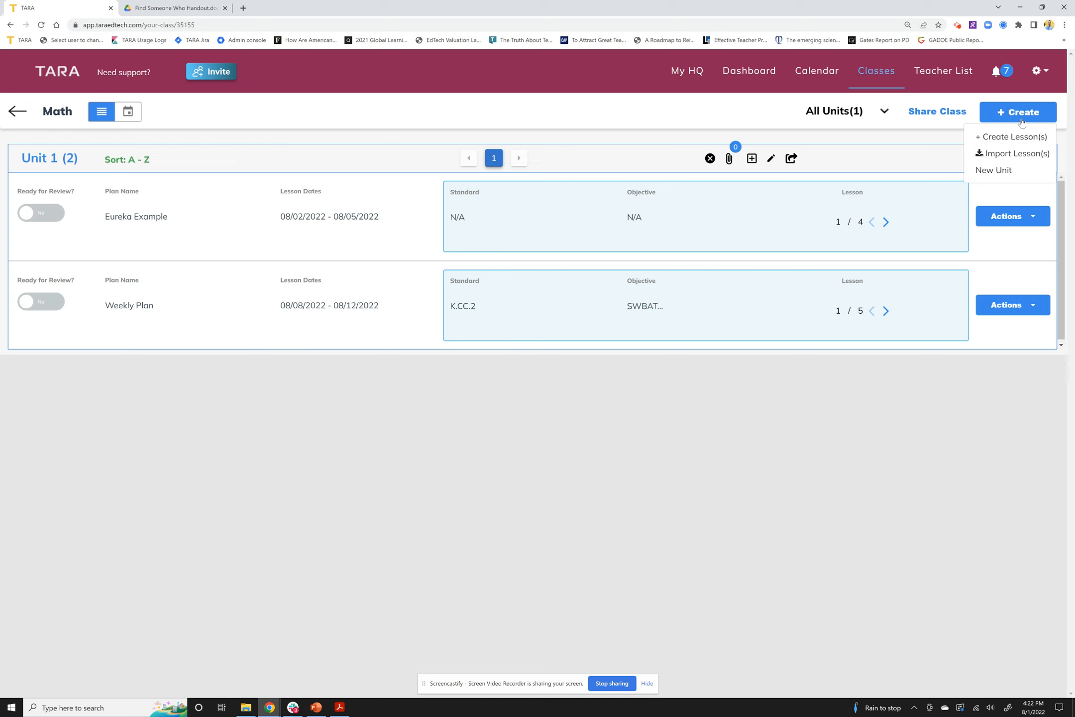
click(1020, 154)
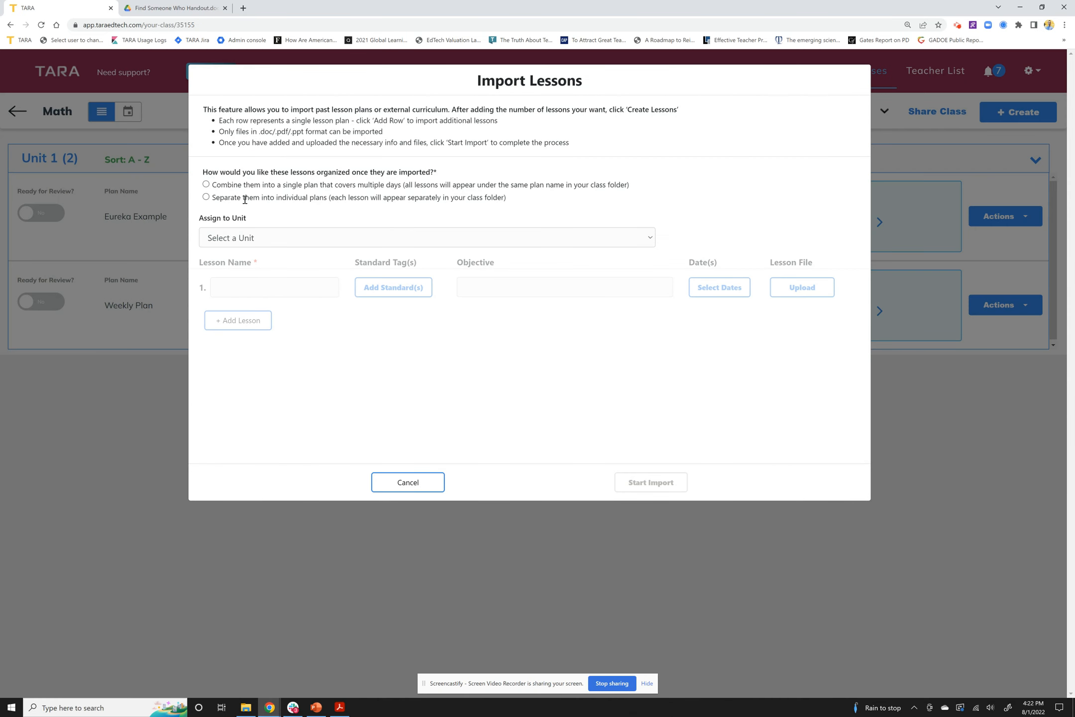
click(206, 185)
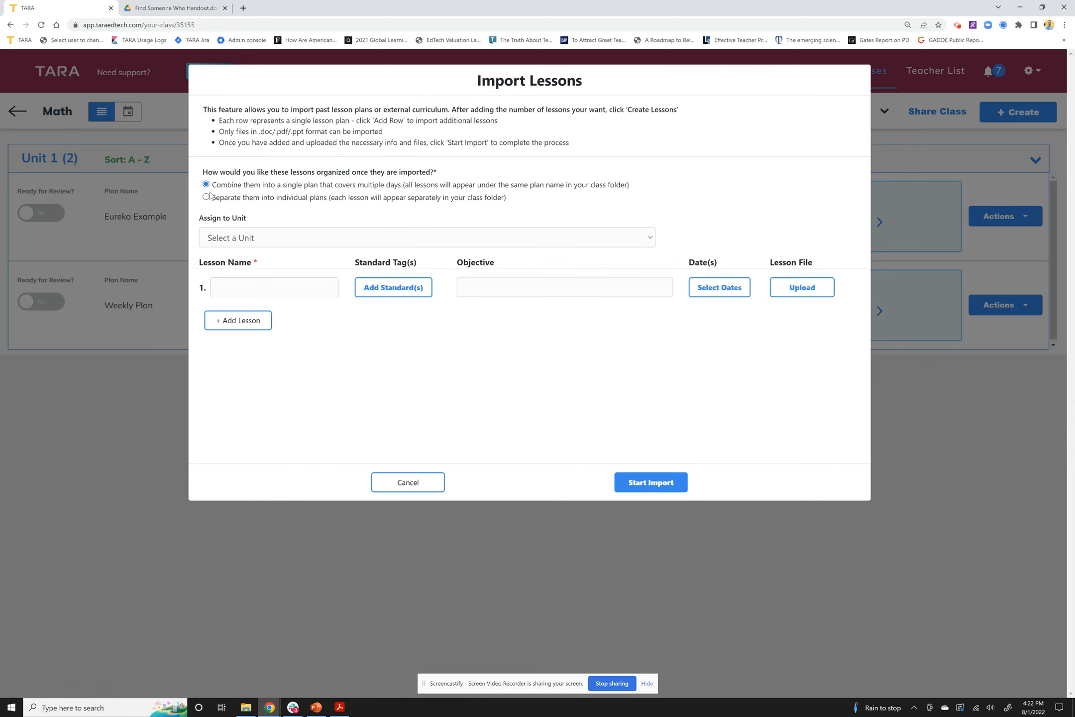
click(262, 238)
click(246, 266)
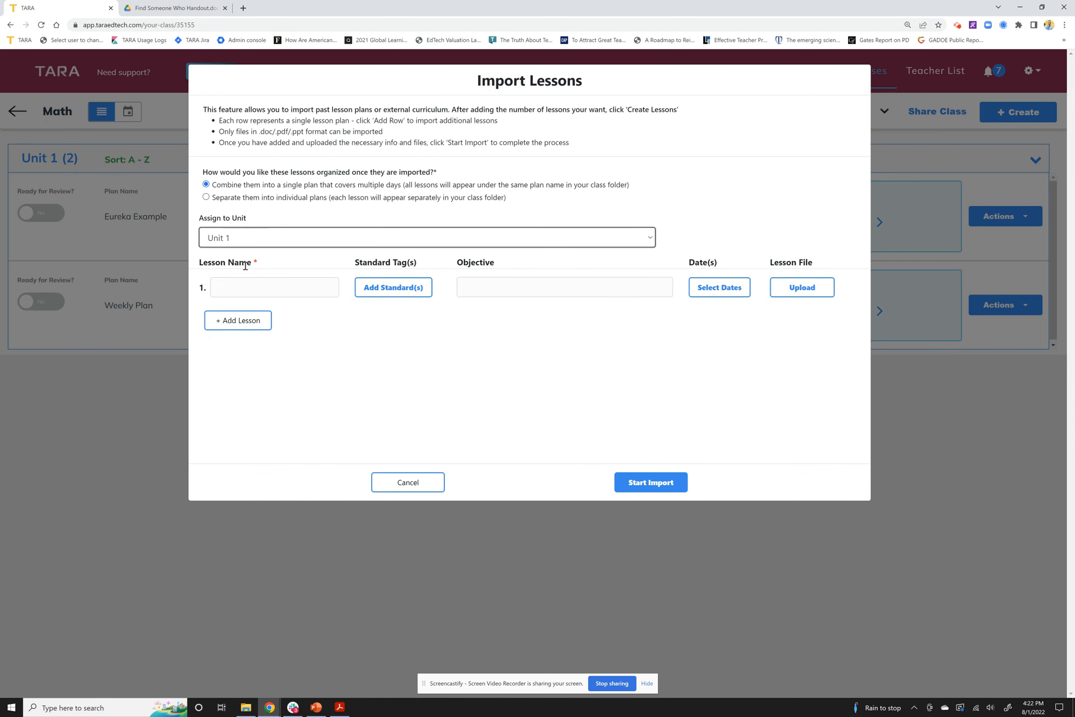
click(262, 286)
text(Sample Curriculum Map)
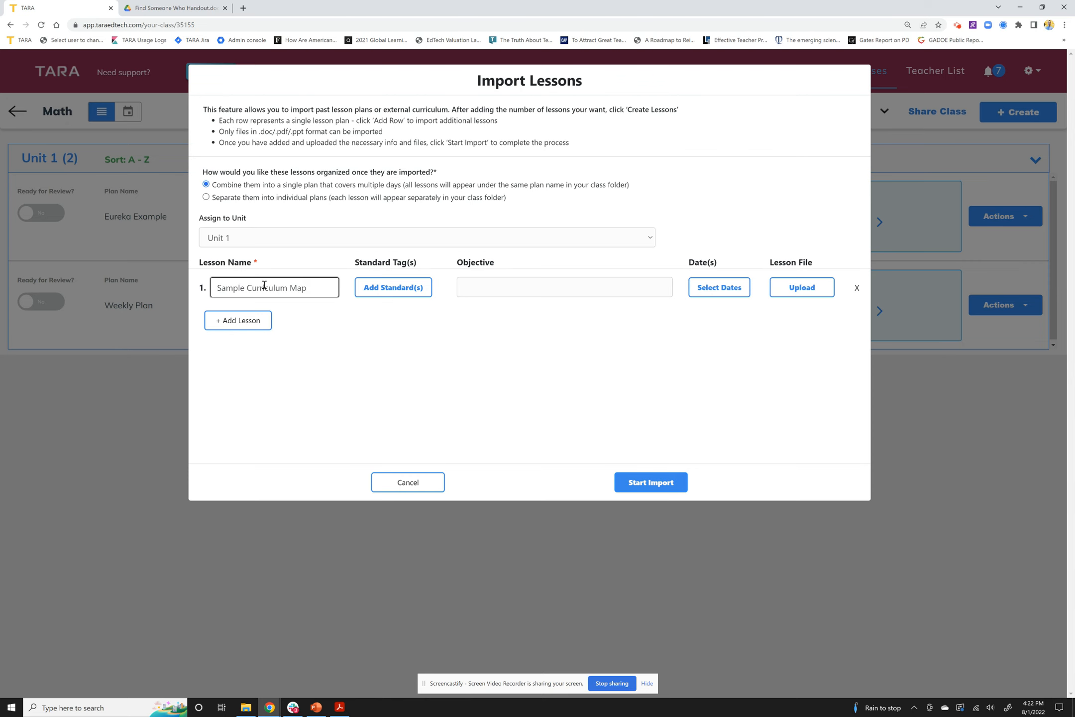
click(421, 289)
Assign the standard ELAGSEKRL4 to the Sample Curriculum Map lesson
click(507, 149)
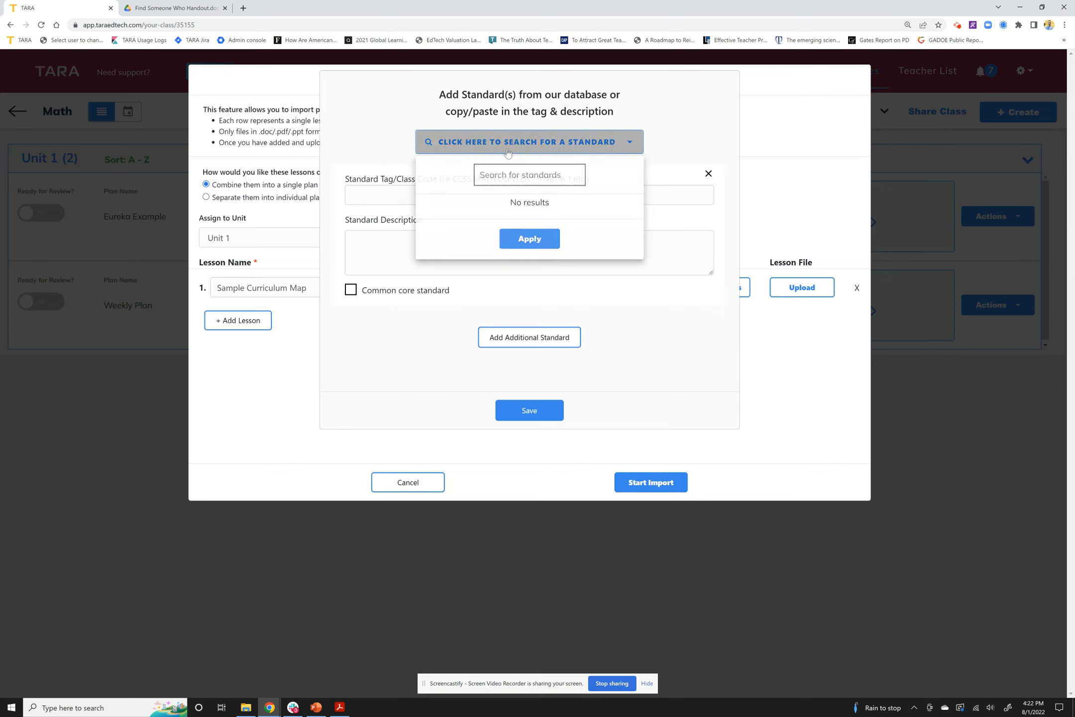
text(ela)
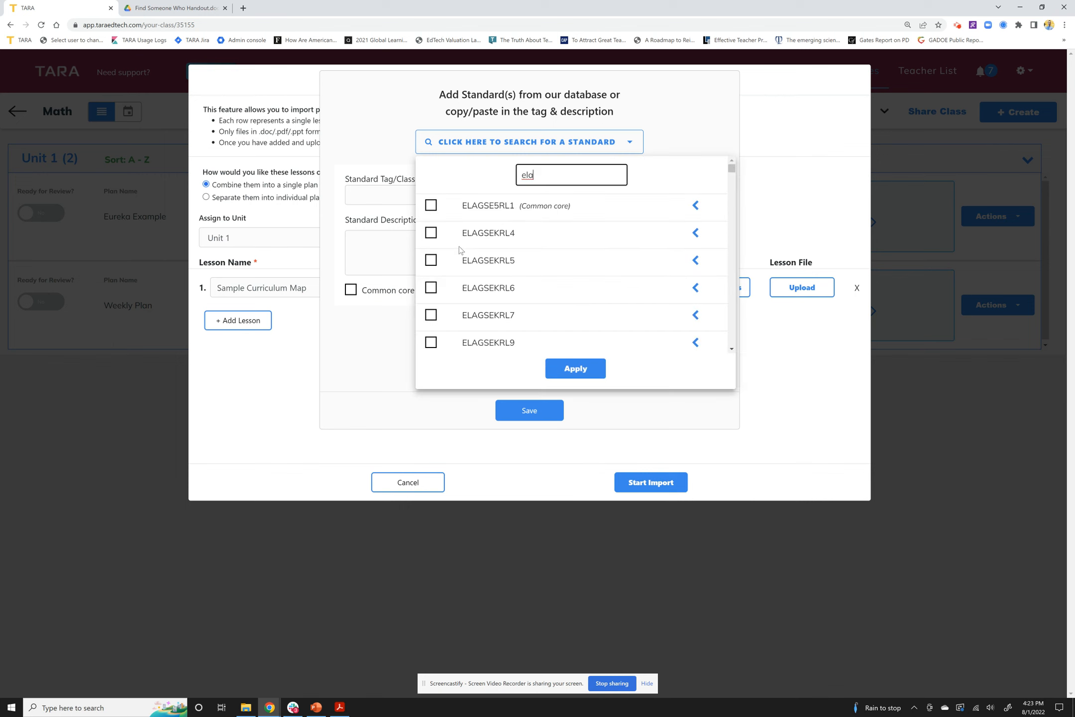
click(431, 233)
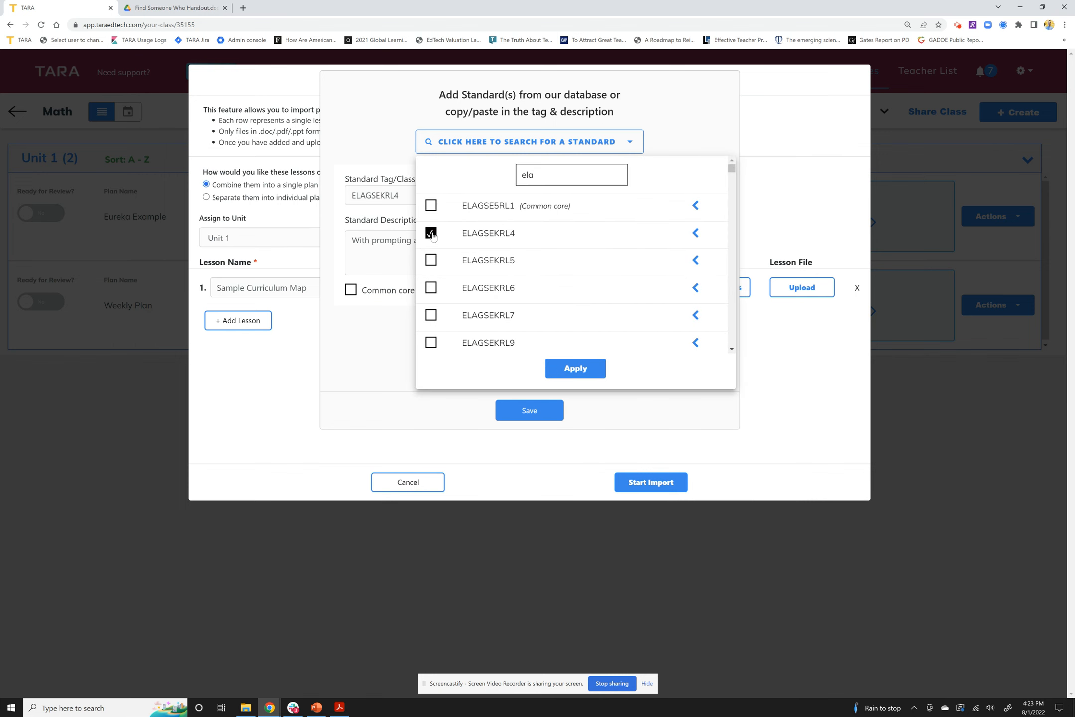
click(589, 370)
click(560, 379)
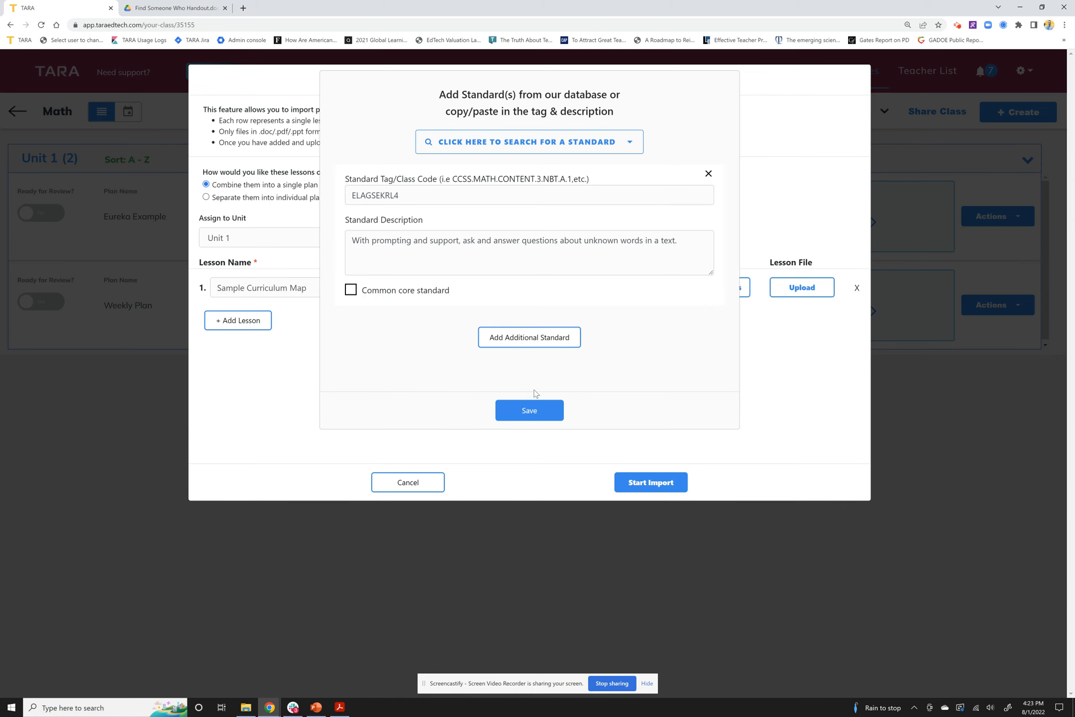
click(537, 415)
Enter the objective 'SWBAT' and date the lesson 08/15/2022
click(494, 293)
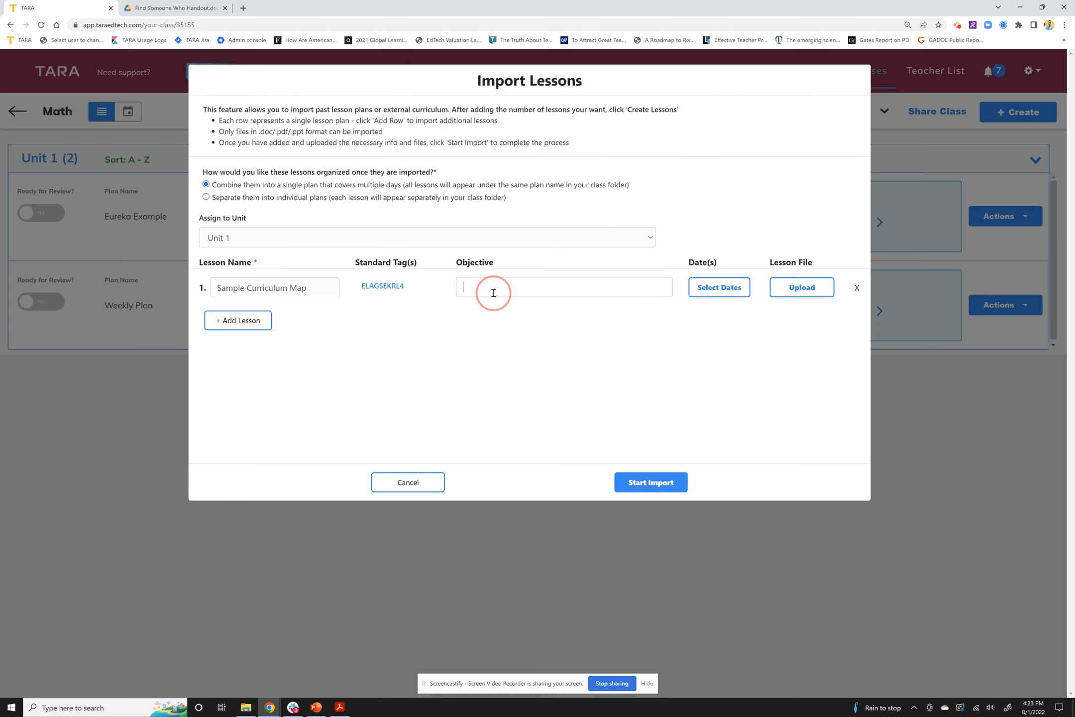
text(SWBAT)
click(711, 293)
click(464, 241)
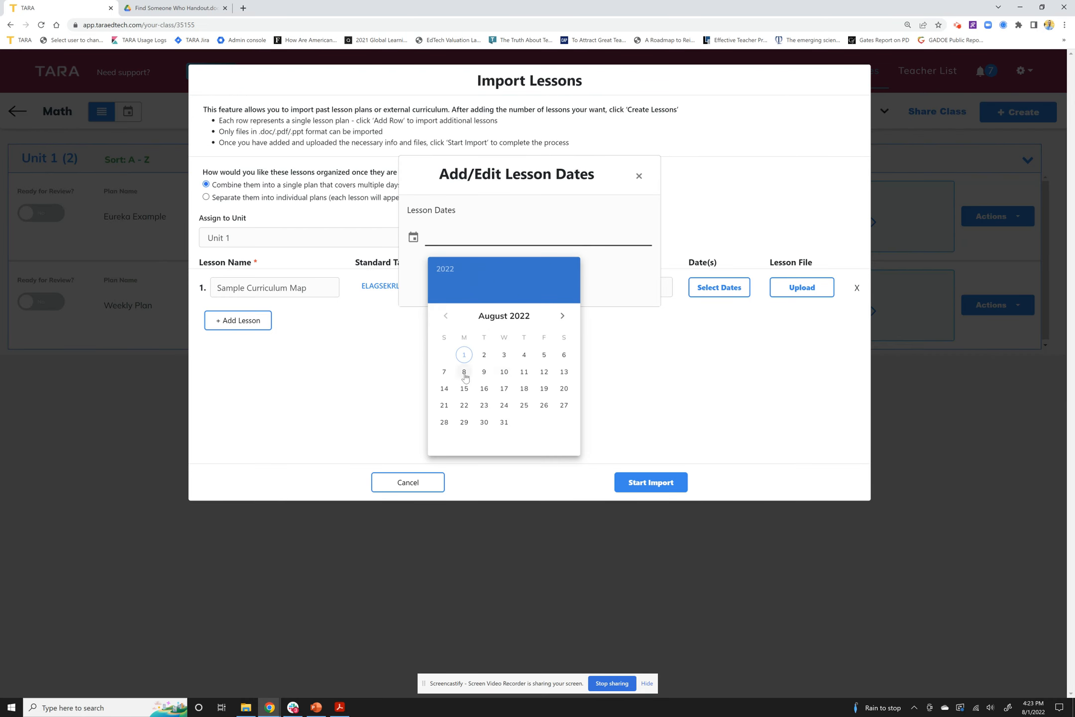
click(466, 390)
click(544, 284)
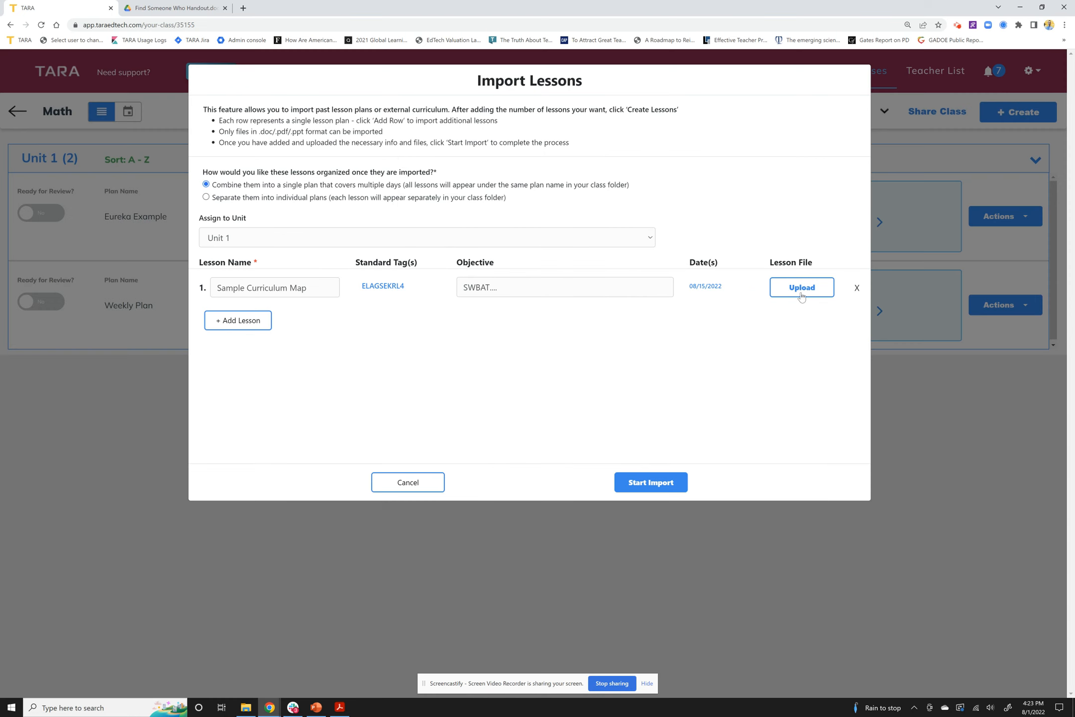
Add a second lesson row and assign it standard ELAGSEKRL5
click(244, 326)
click(361, 318)
click(478, 147)
text(ela)
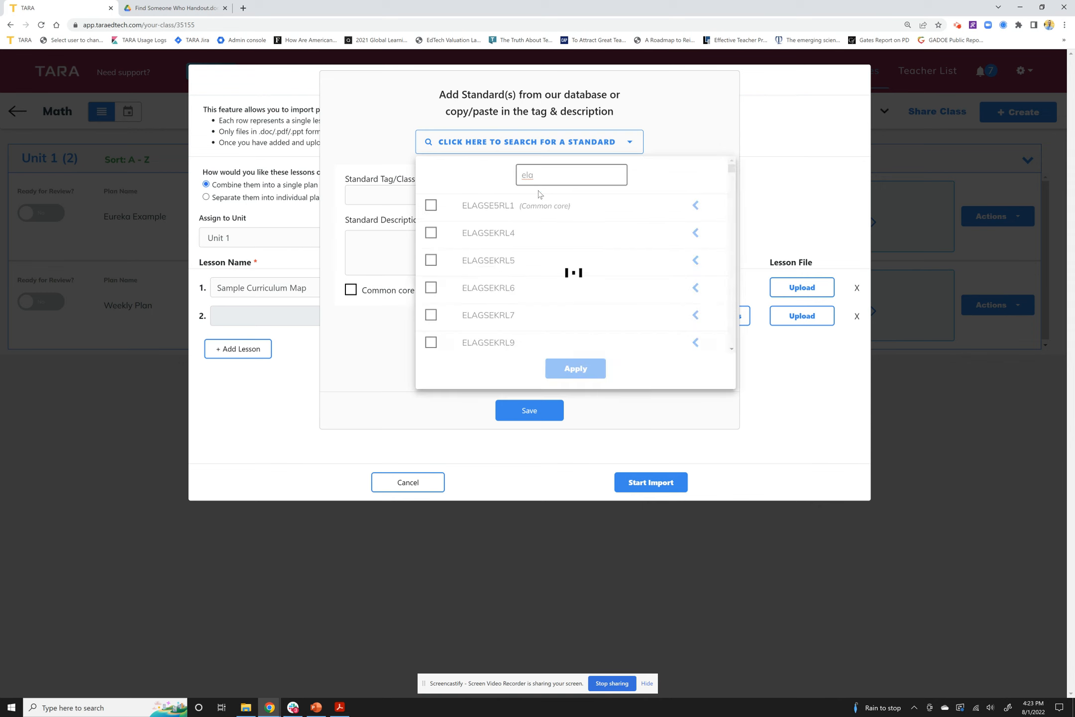
click(431, 260)
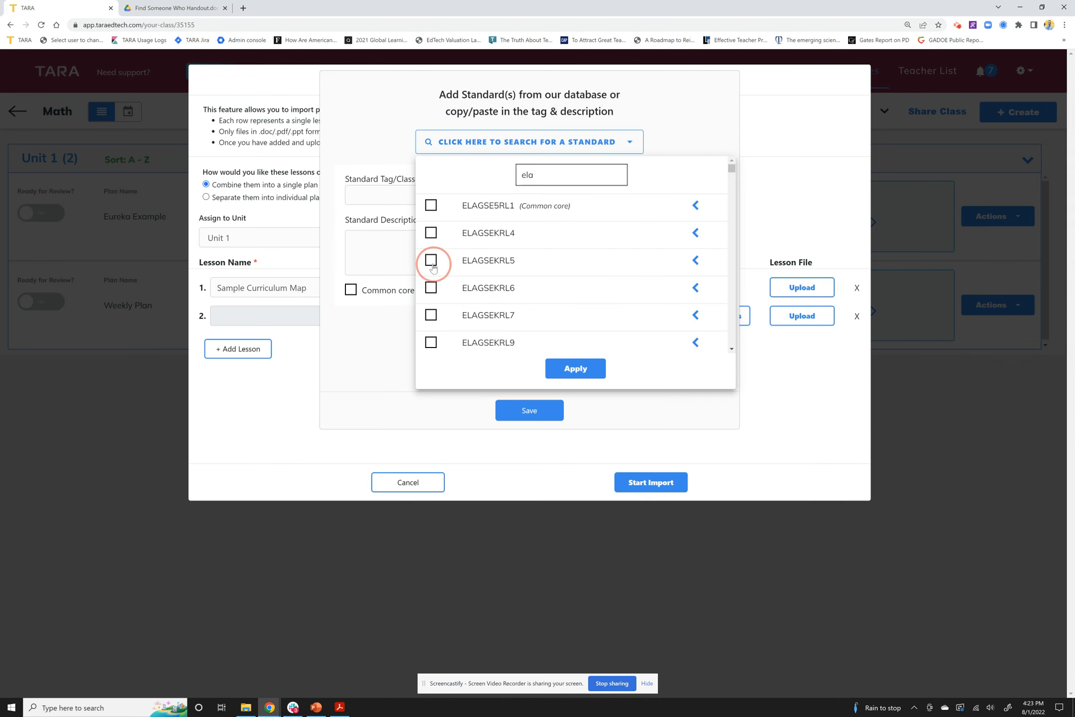
click(599, 372)
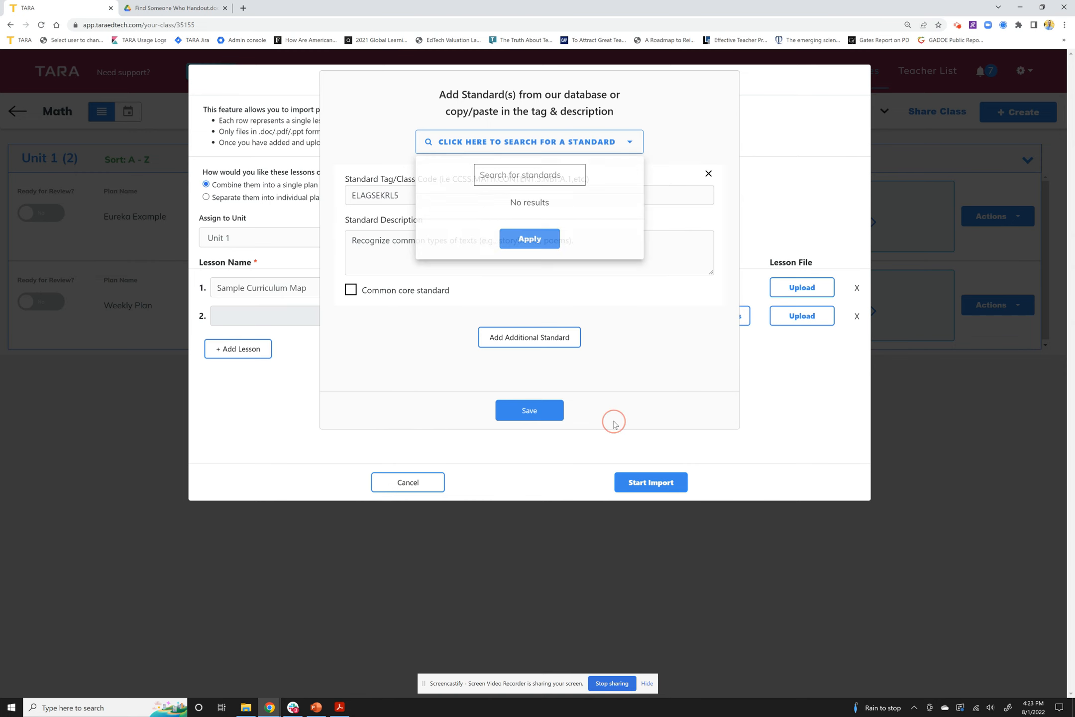
click(540, 417)
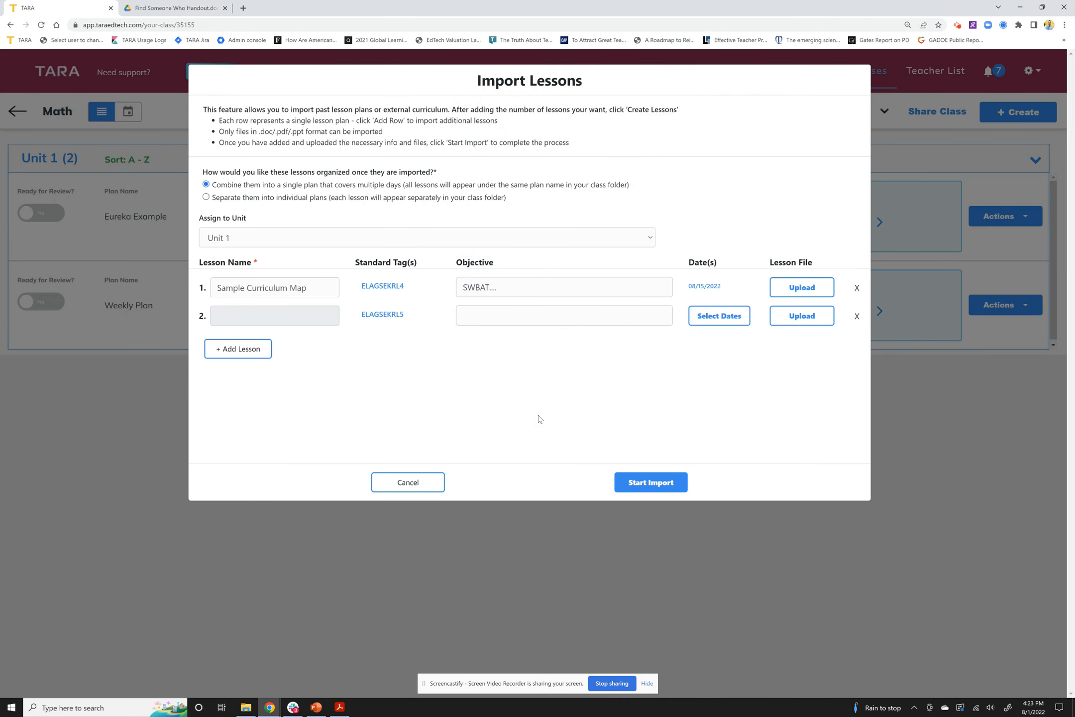
Give lesson 2 a SWBAT objective and the date August 16, 2022
click(525, 323)
text(SWBAT....)
click(742, 319)
click(542, 243)
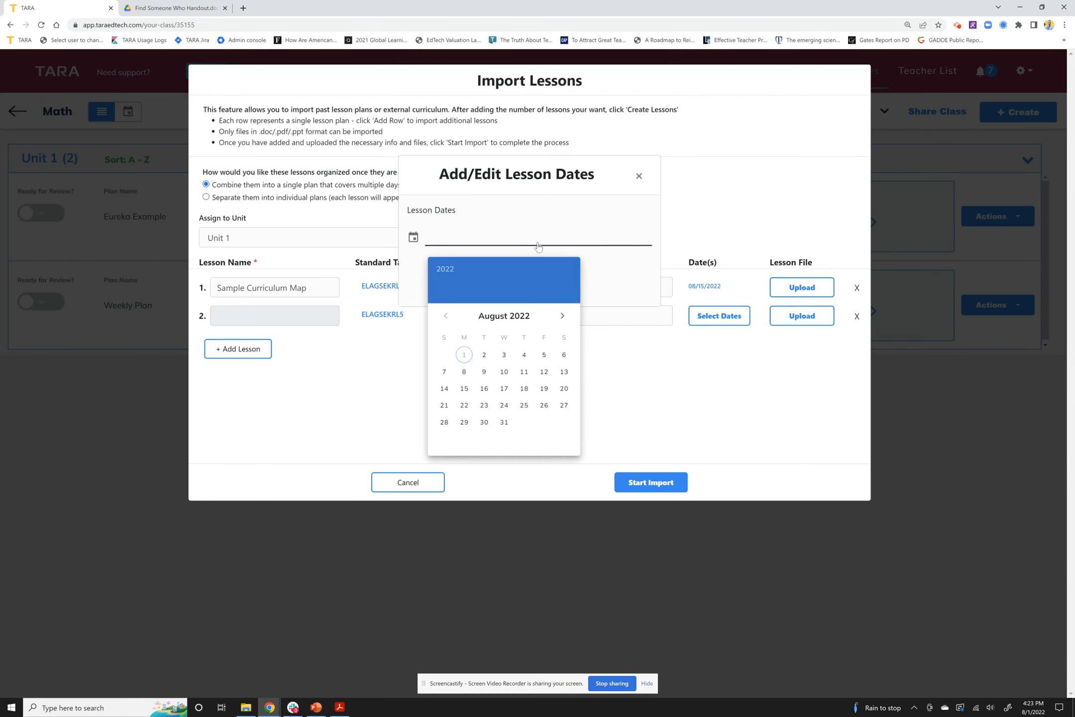
click(480, 389)
click(550, 283)
Add a third lesson row and assign it standard ELAGSEKRL6
click(253, 355)
click(399, 346)
click(537, 148)
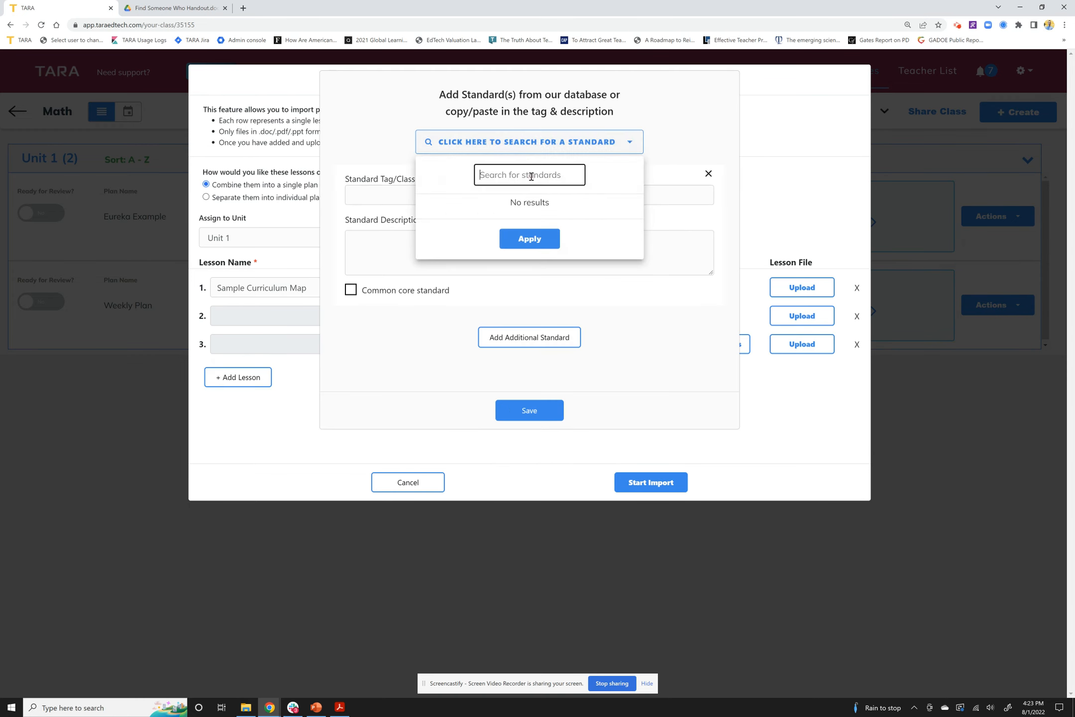
text(ela)
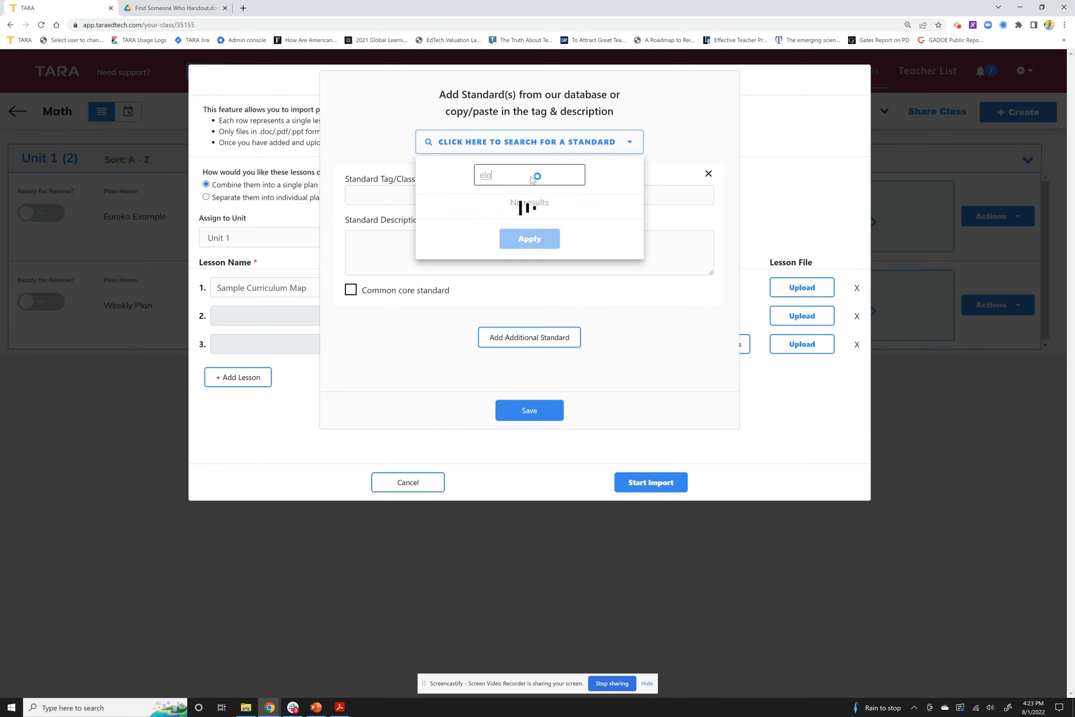
click(431, 288)
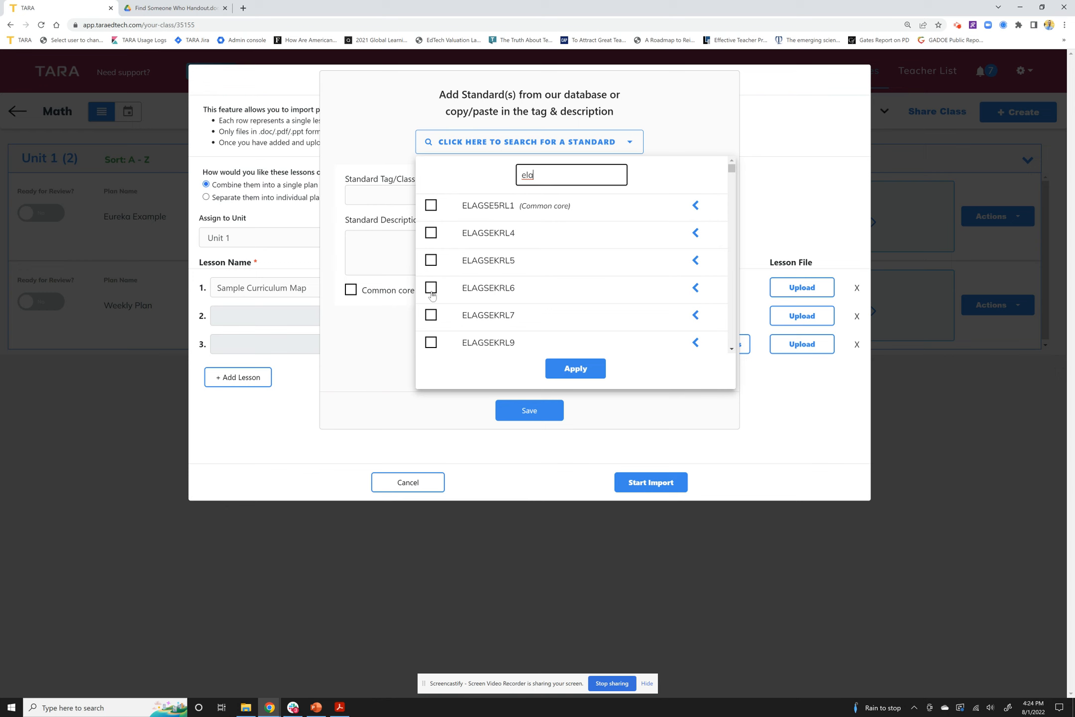
click(574, 367)
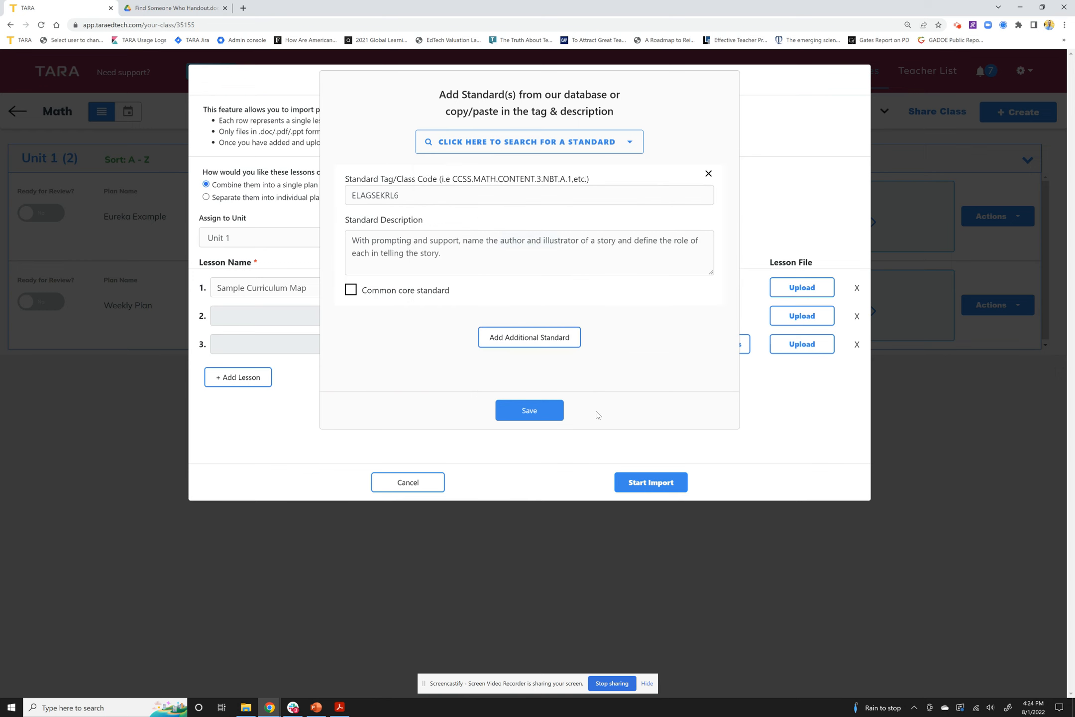
click(541, 411)
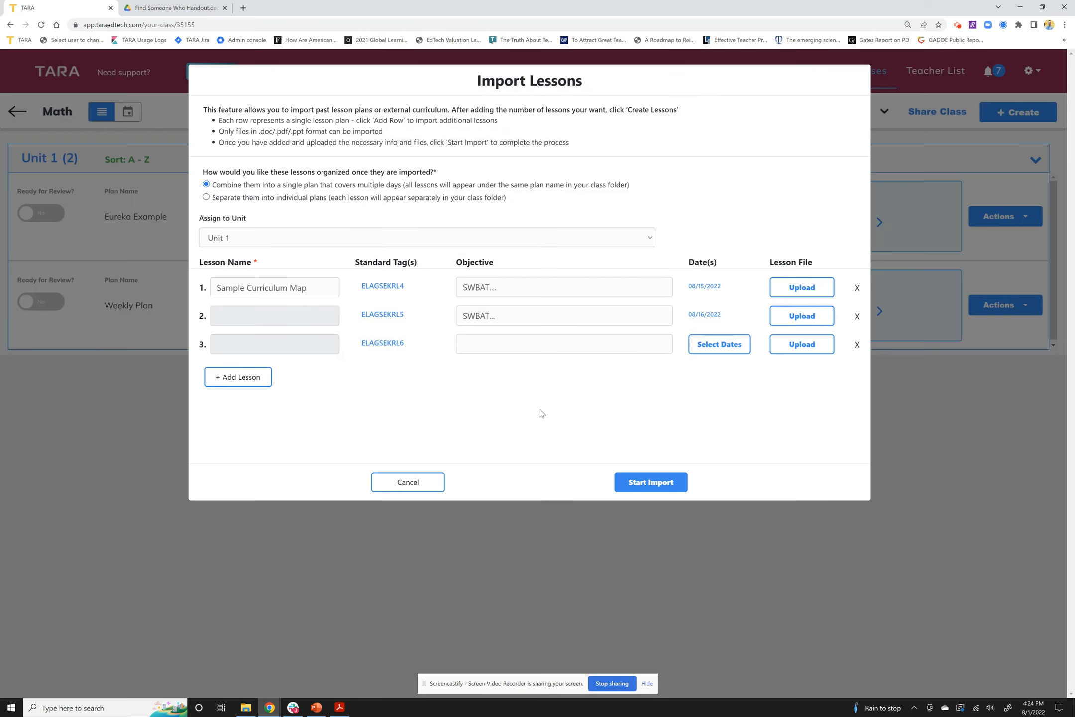
Give lesson 3 a SWBAT objective dated August 17, 2022, then start the import
click(548, 350)
text(SWBAT...)
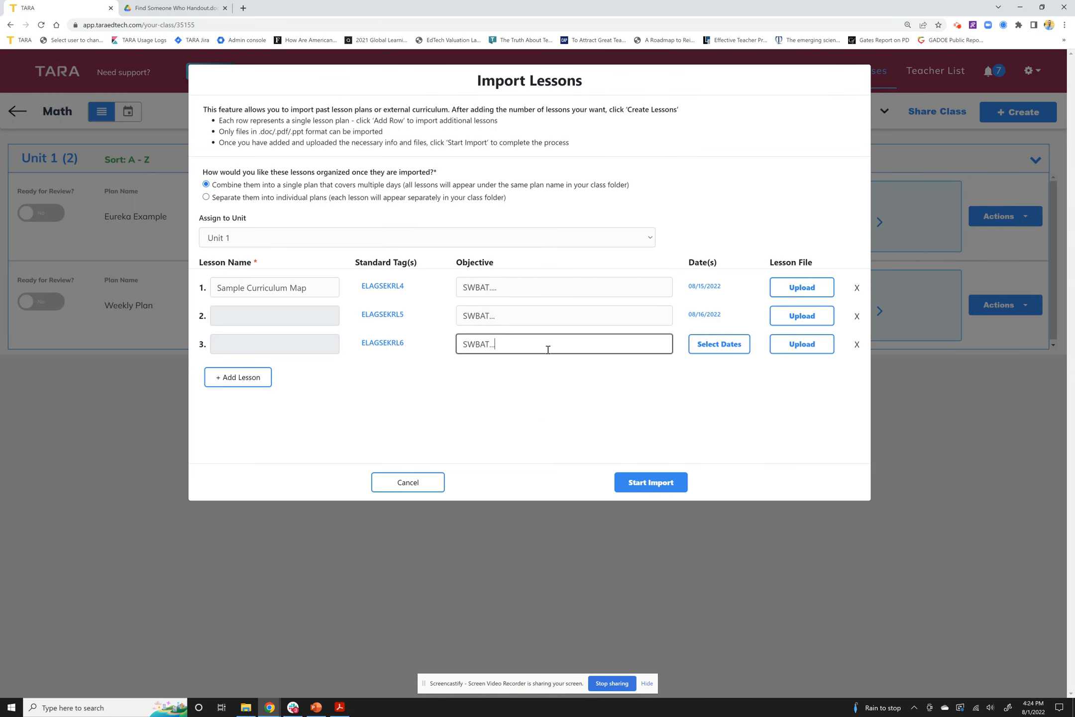
click(698, 353)
click(543, 240)
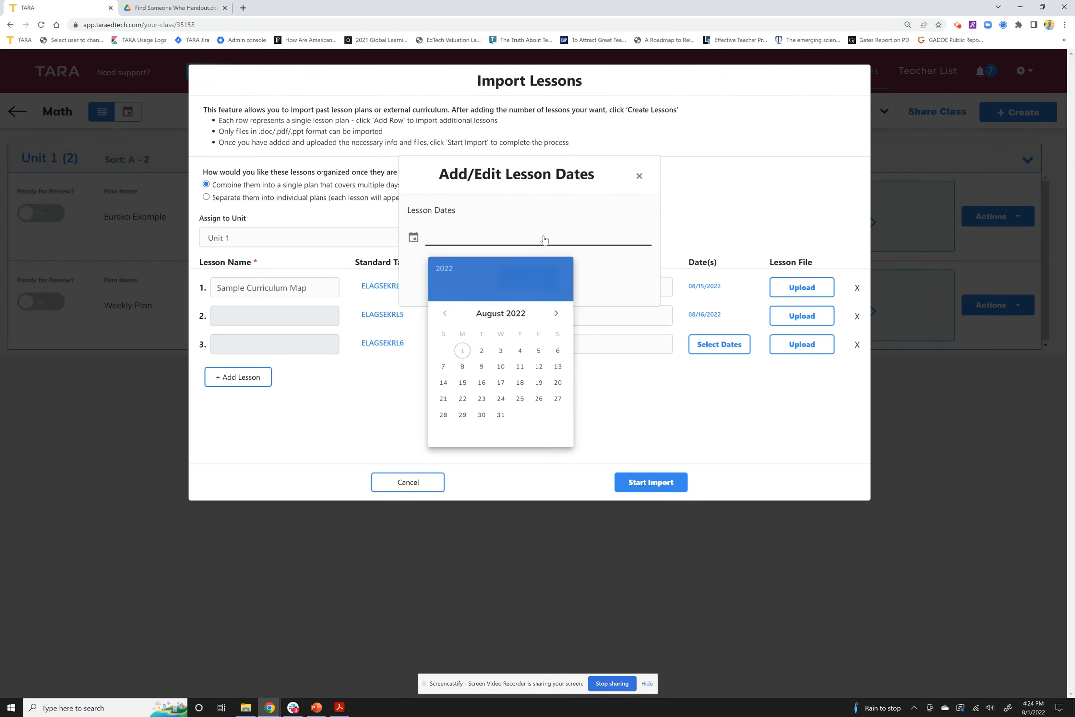
click(505, 389)
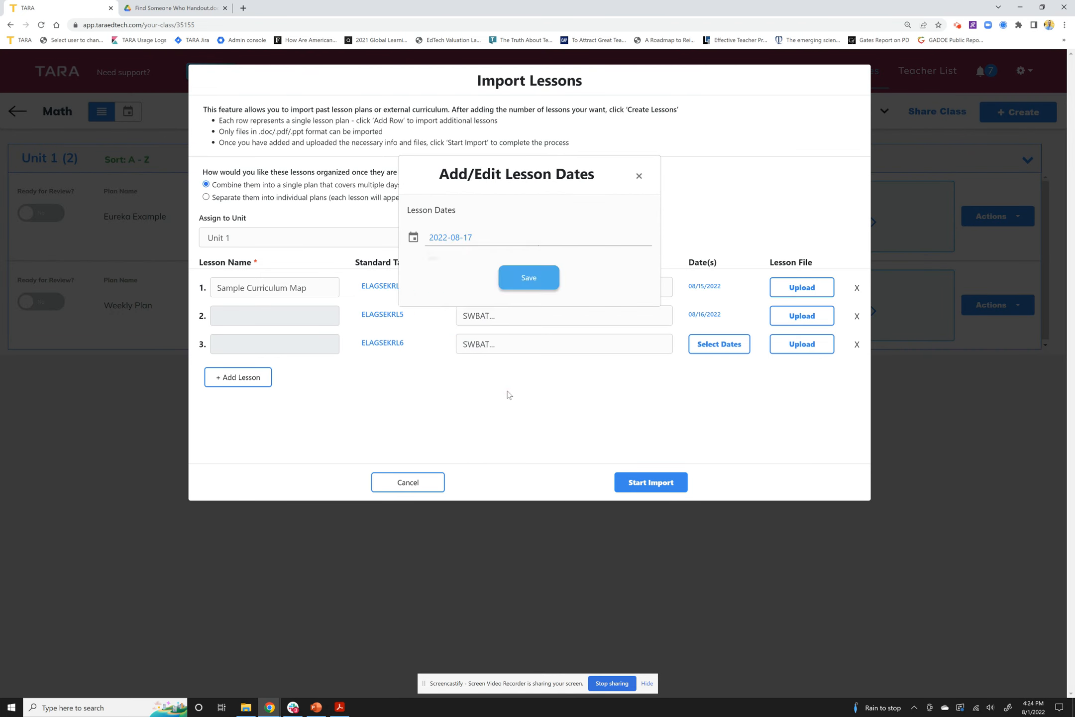
click(543, 289)
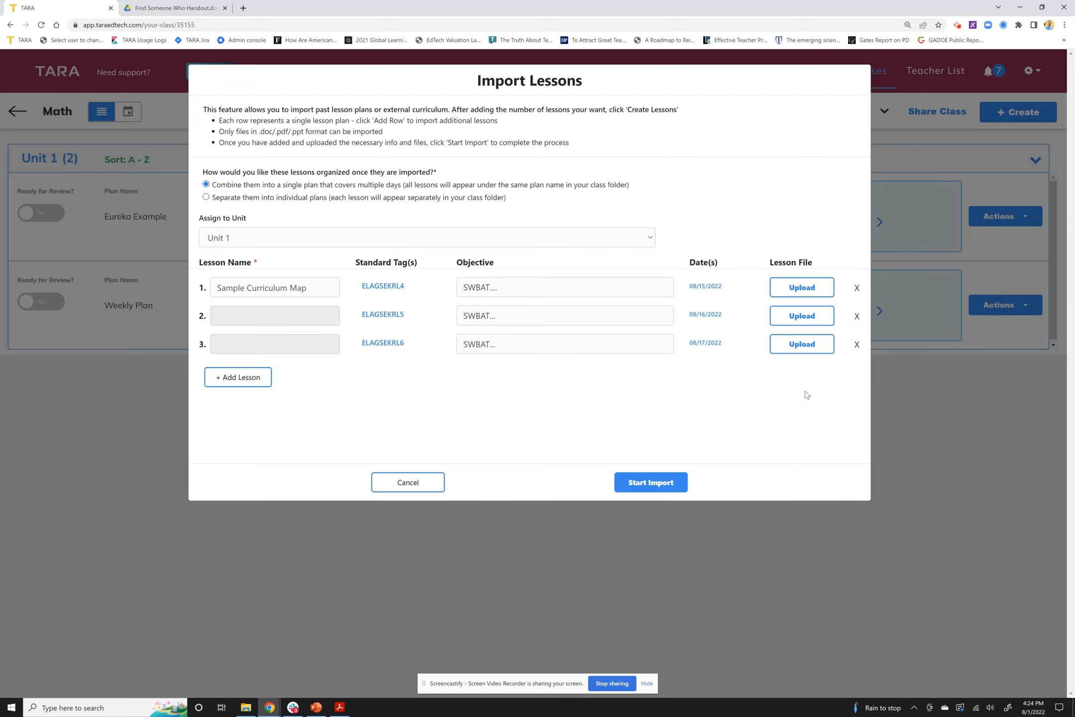
click(657, 487)
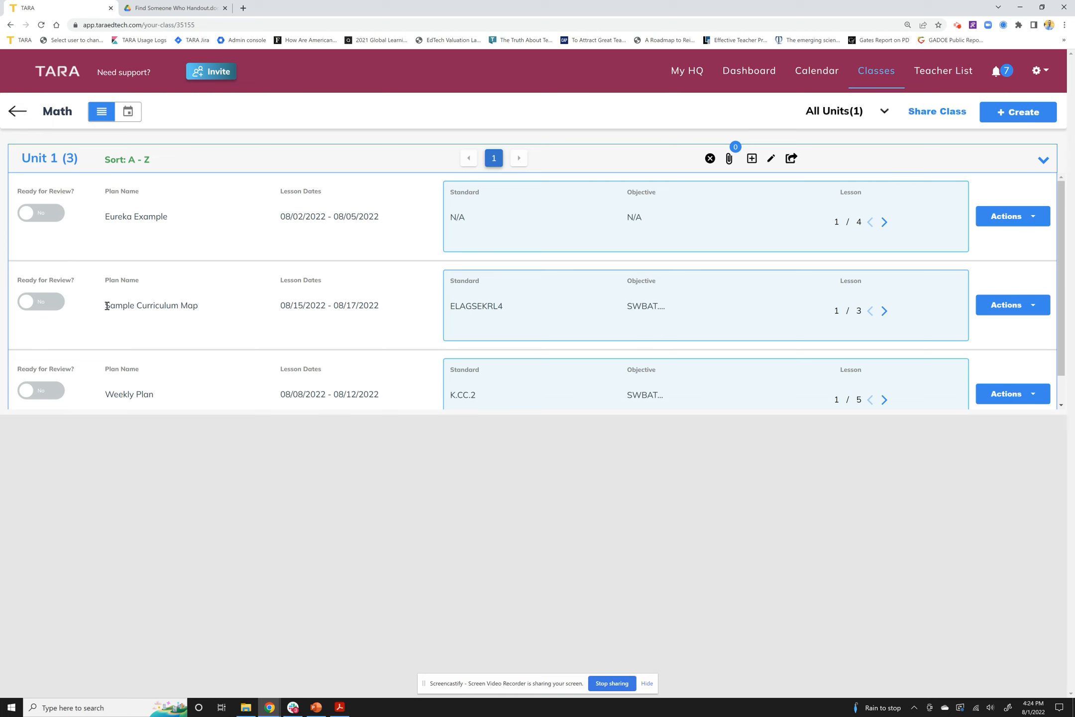
Choose Edit Plan(s) from the Sample Curriculum Map Actions menu to view its lessons
drag(107, 306, 218, 306)
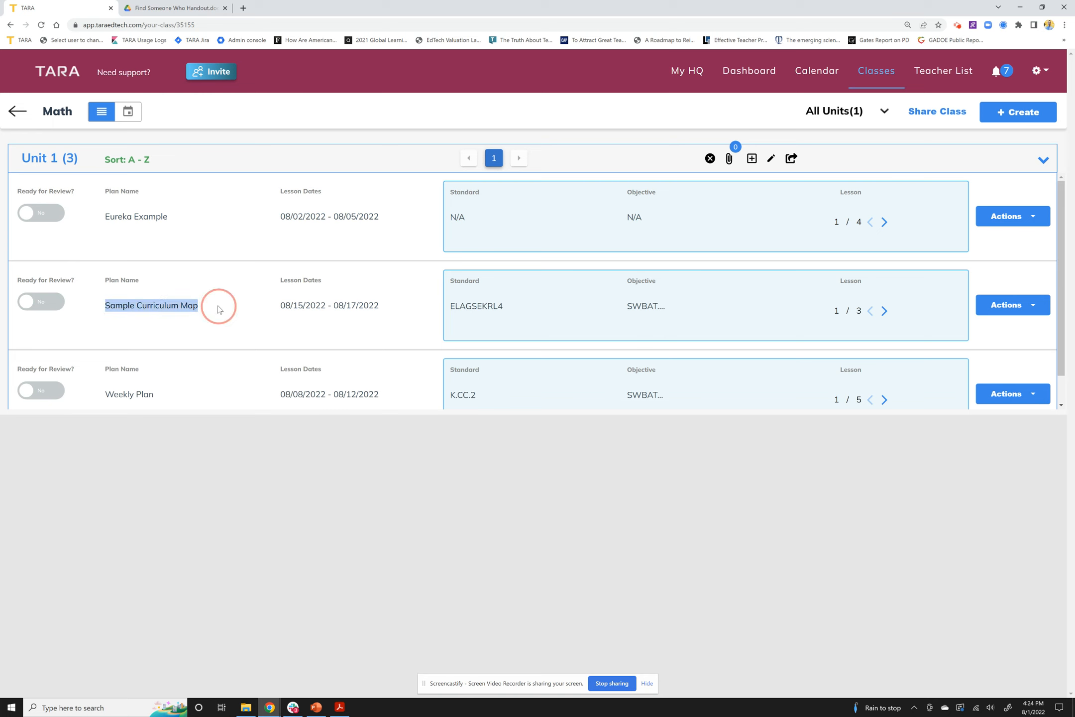
click(357, 302)
click(998, 313)
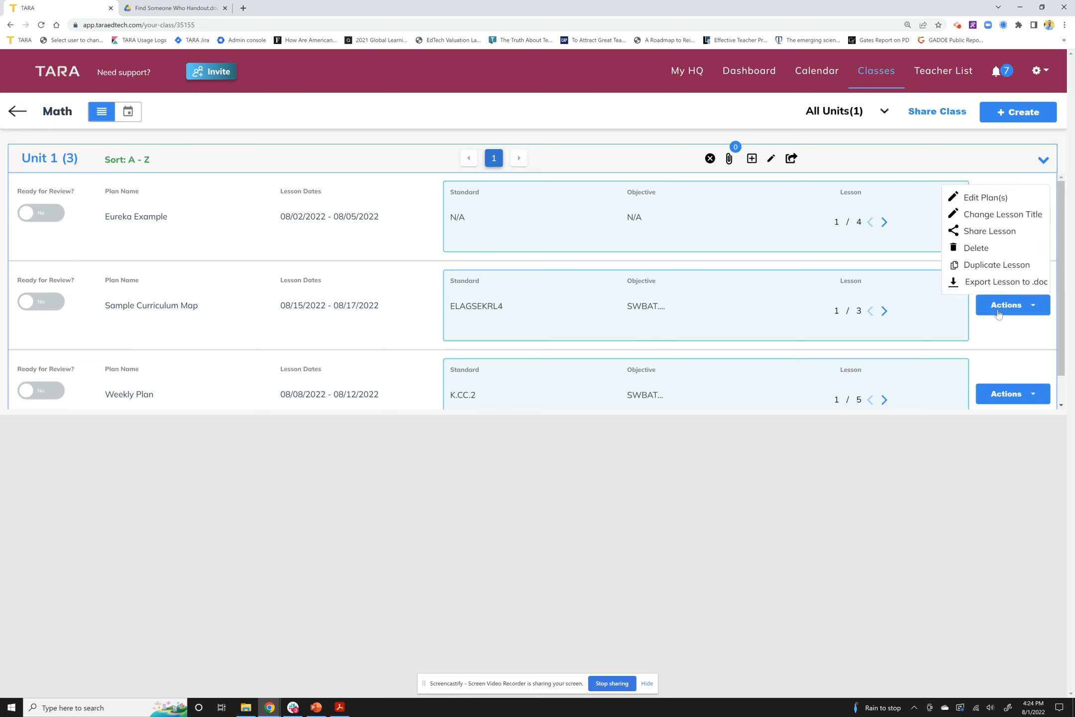
click(983, 198)
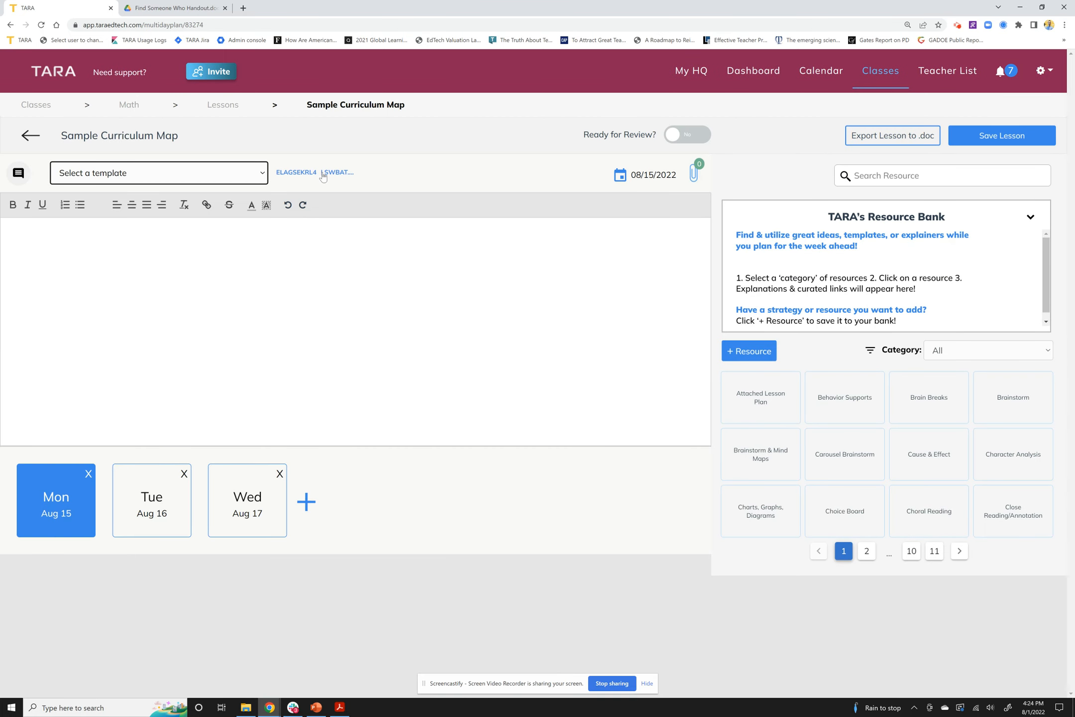
click(214, 275)
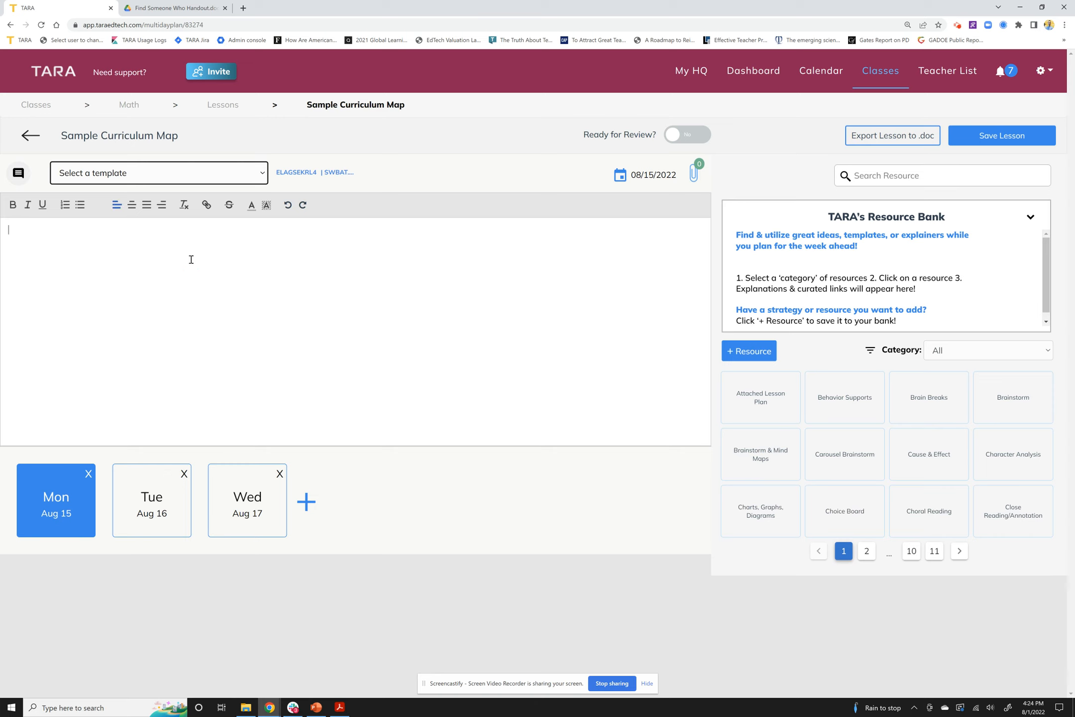
click(840, 72)
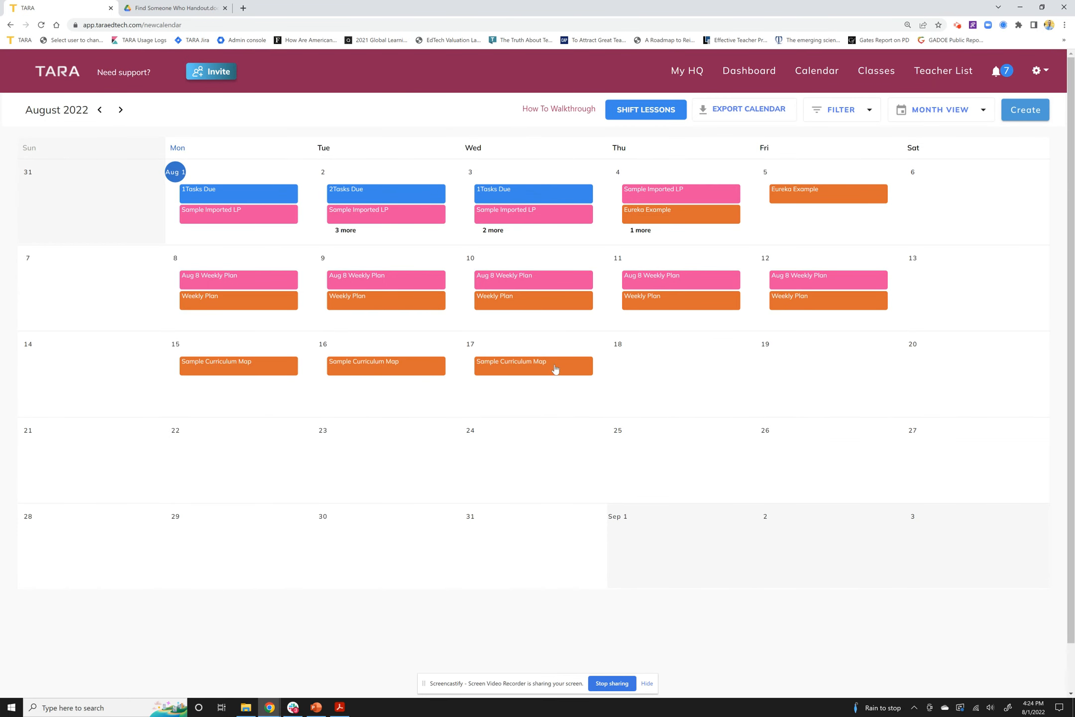
Review the Aug 17 Sample Curriculum Map lesson details on the calendar, then close them
click(505, 369)
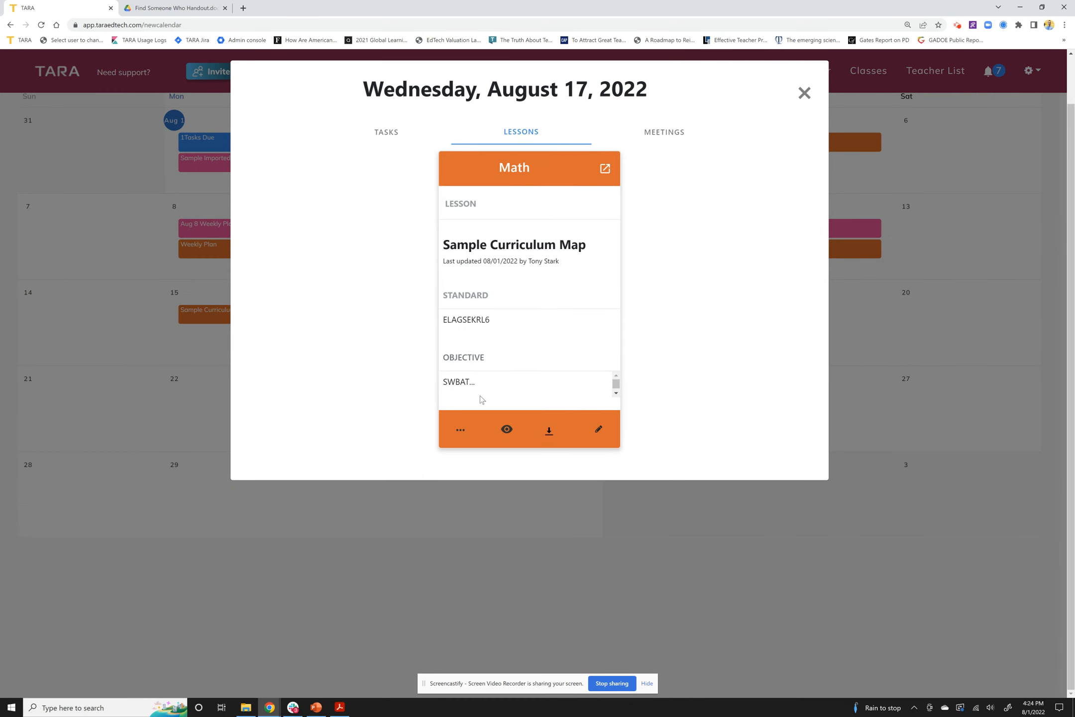
click(803, 93)
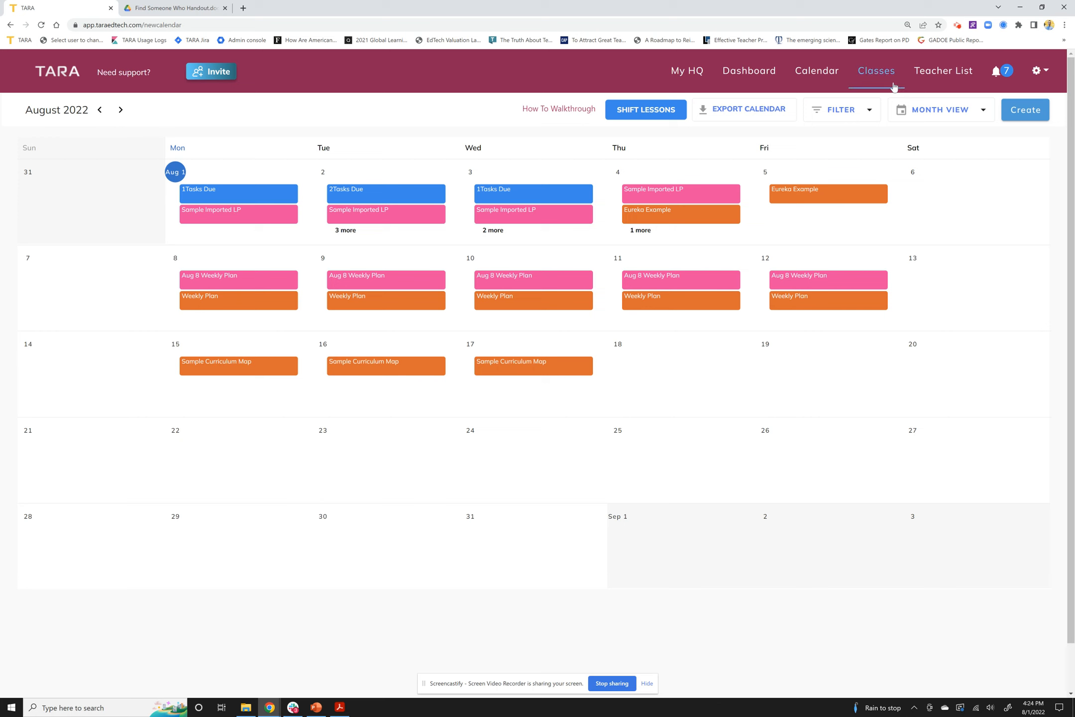
click(774, 75)
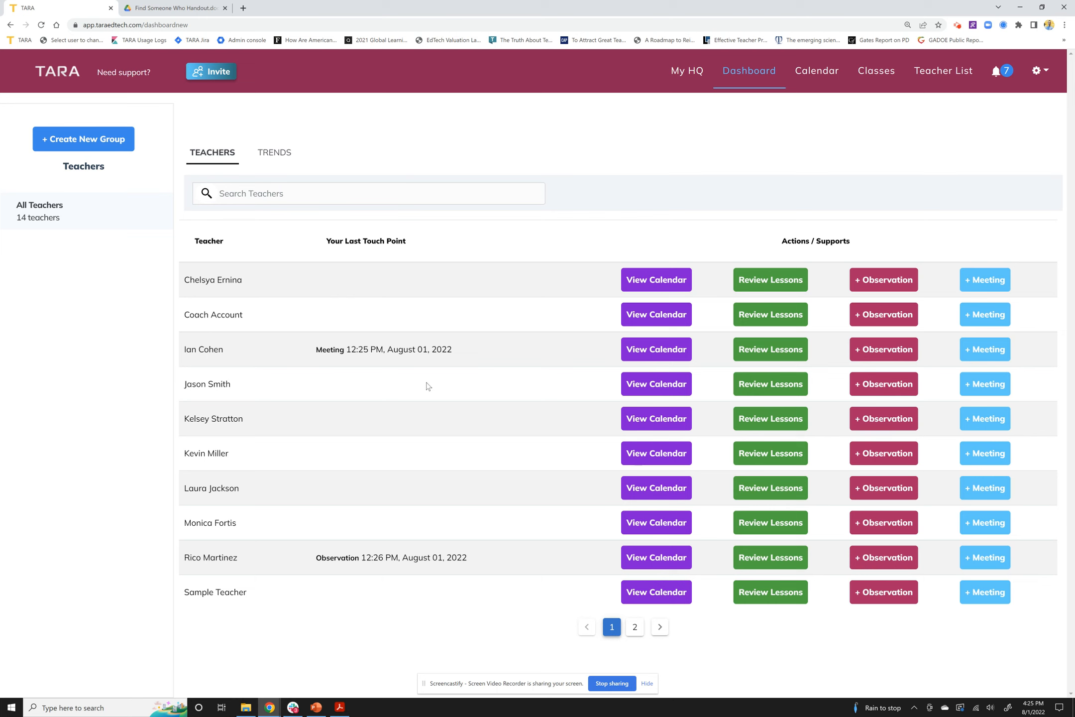
Return to the Classes page showing the English/Language Arts and Math cards
click(860, 73)
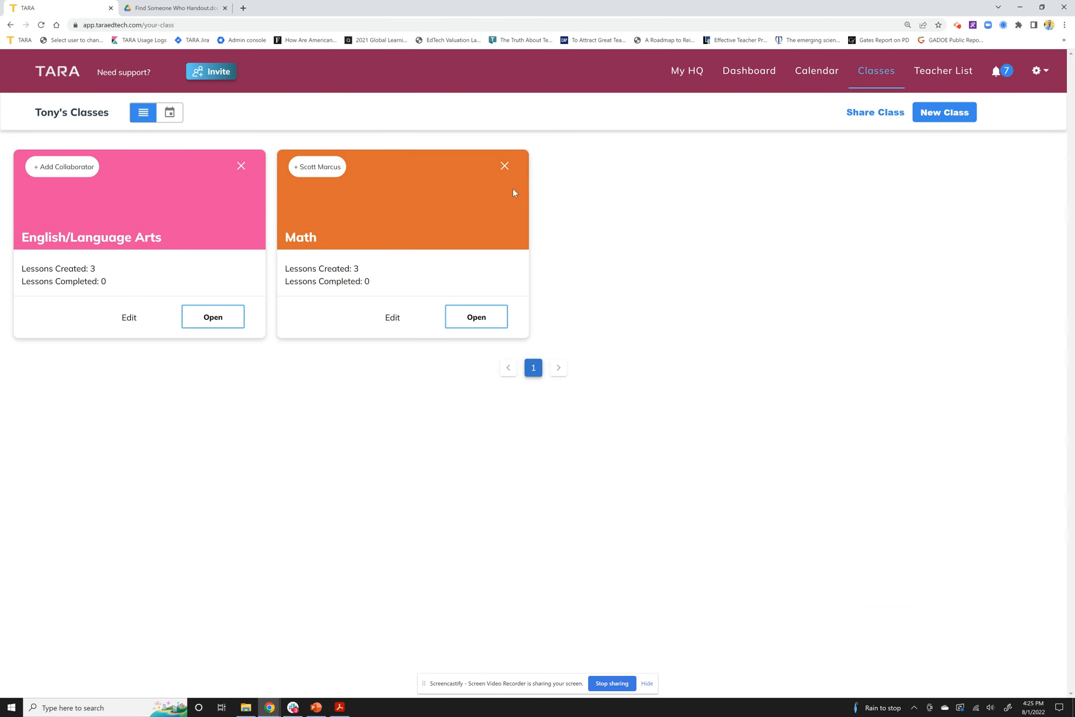